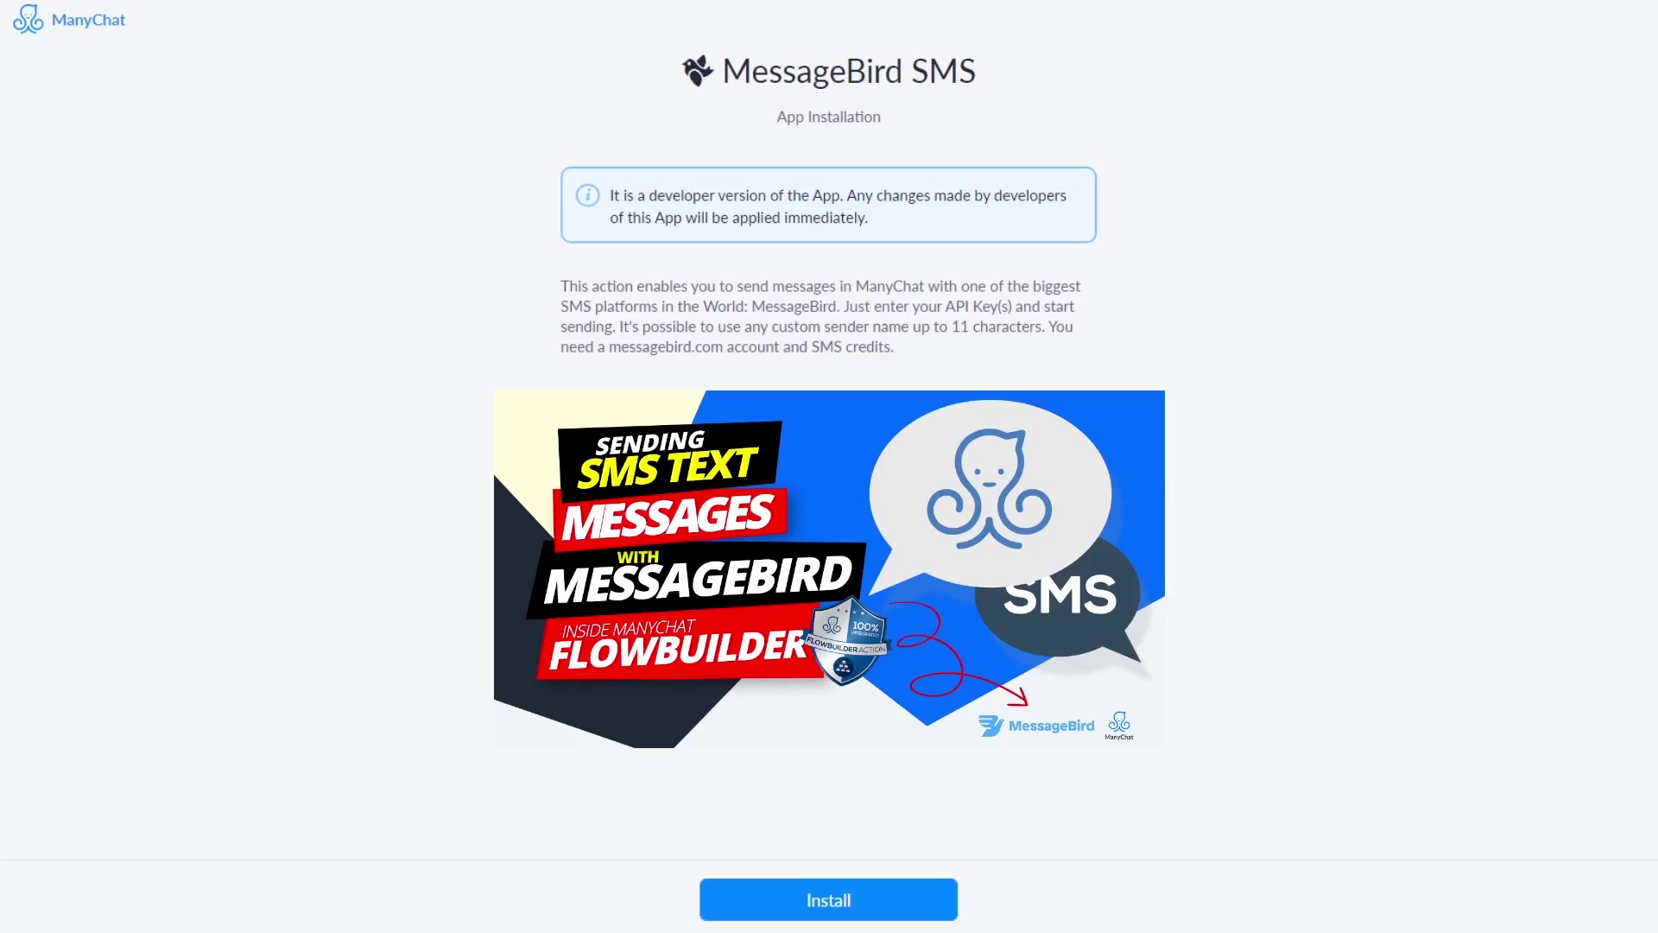
Highlight the MessageBird SMS app title on its app page, then clear the selection
triple_click(861, 69)
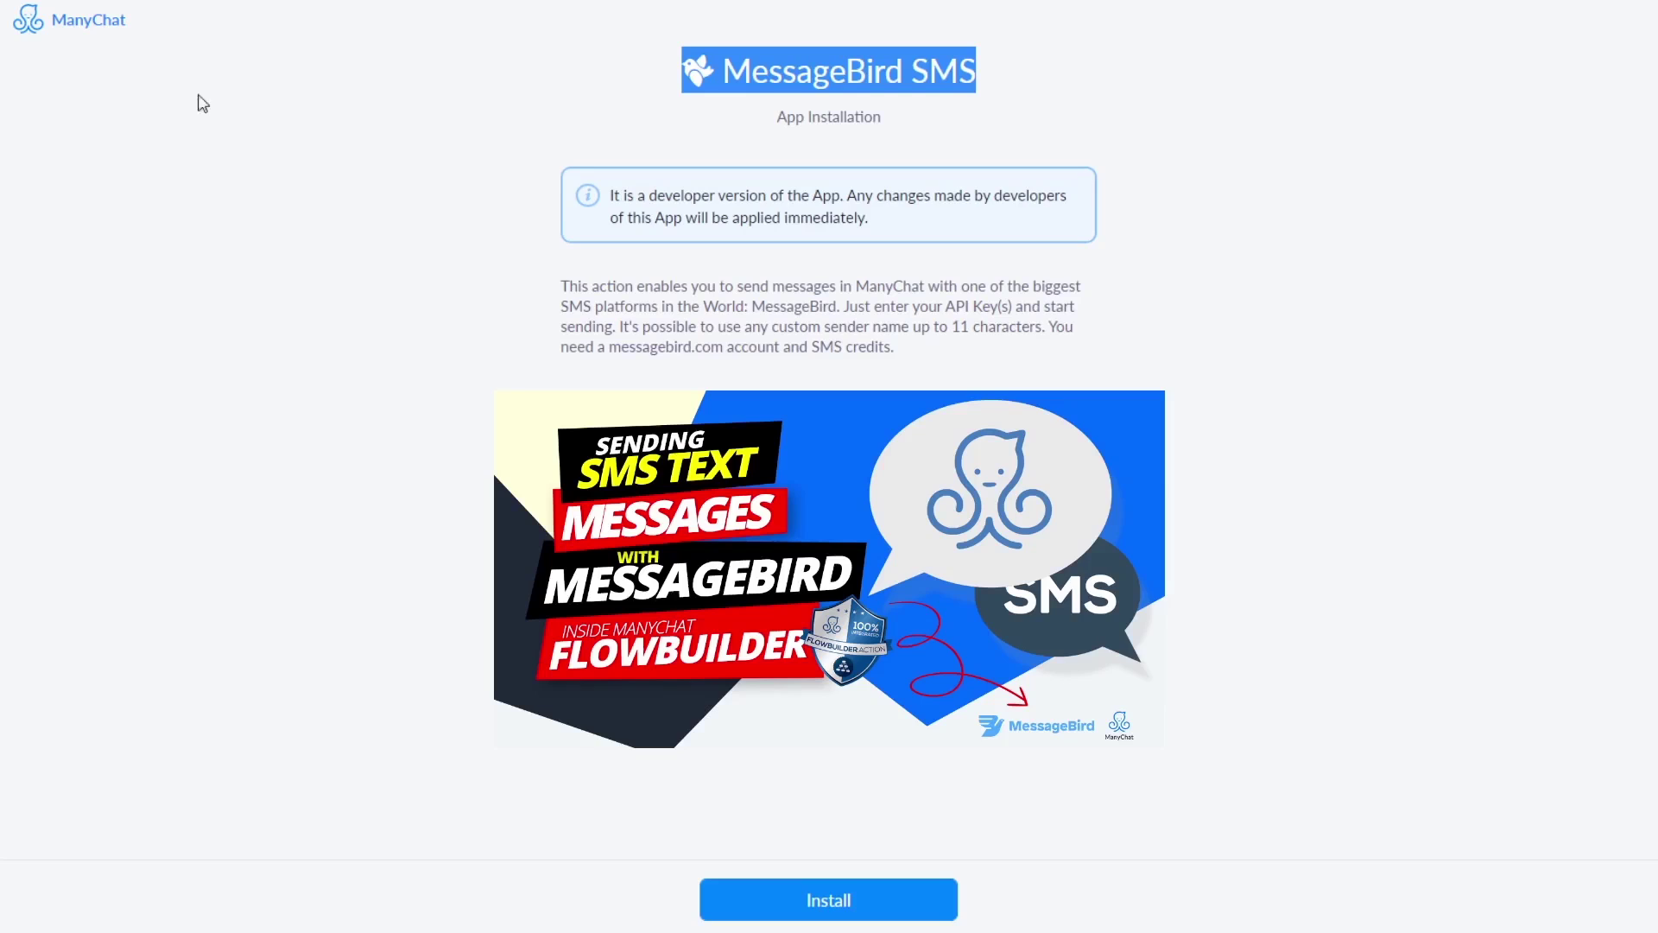
click(553, 369)
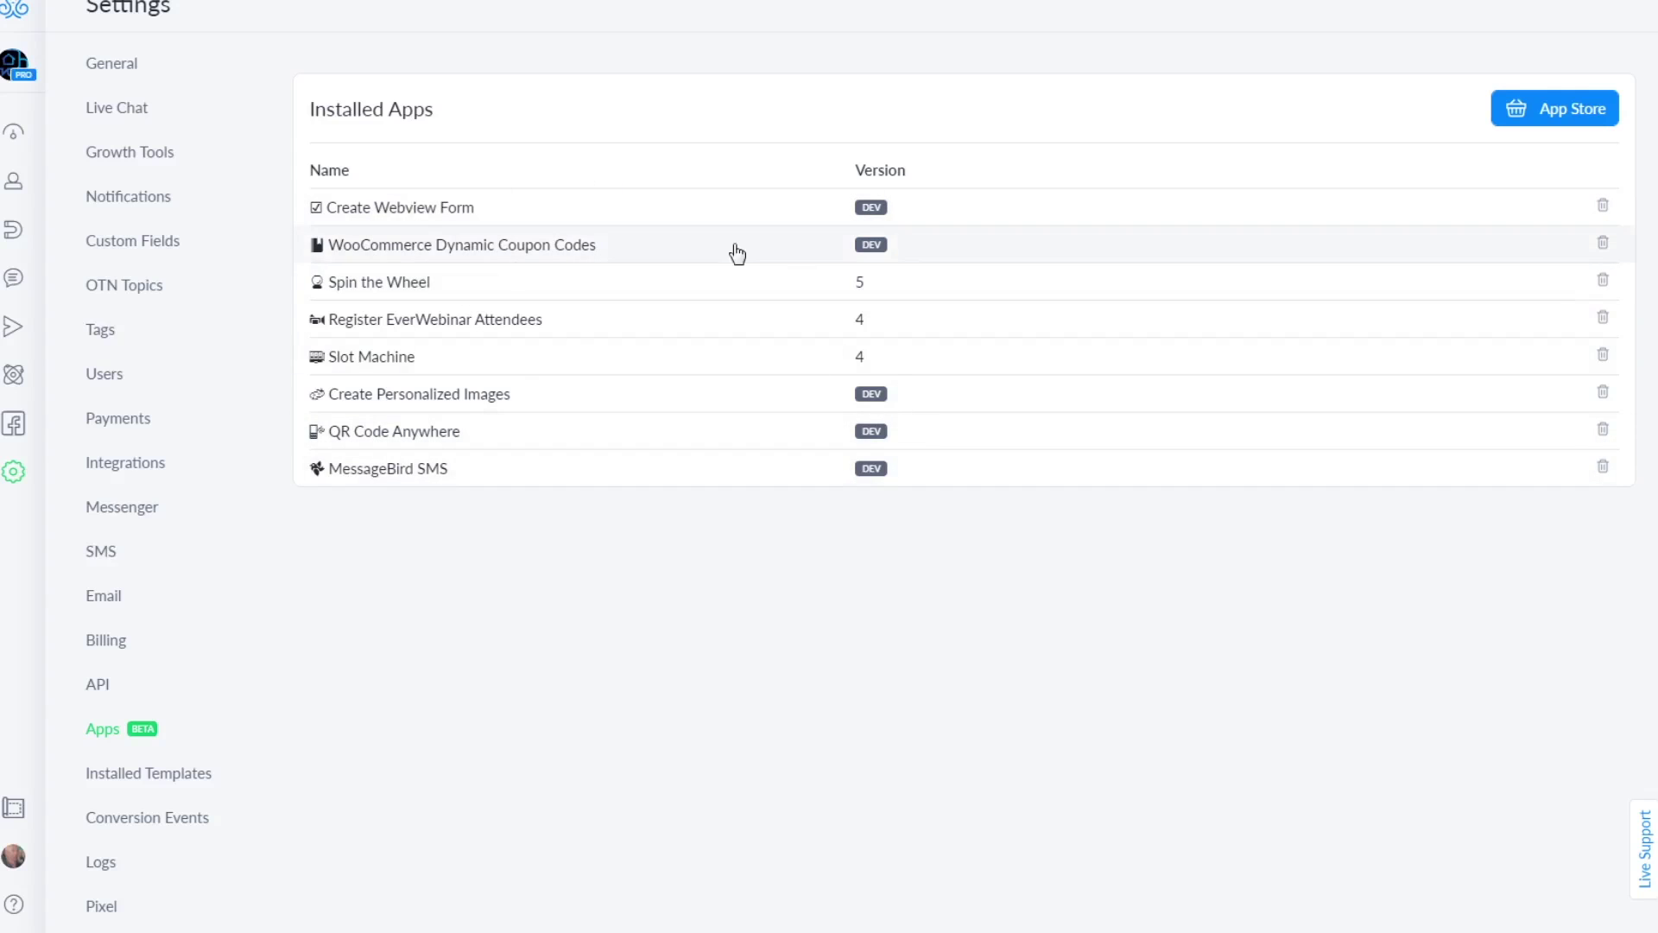
Open the MessageBird SMS app settings and save it with the free-trial licence key
click(371, 469)
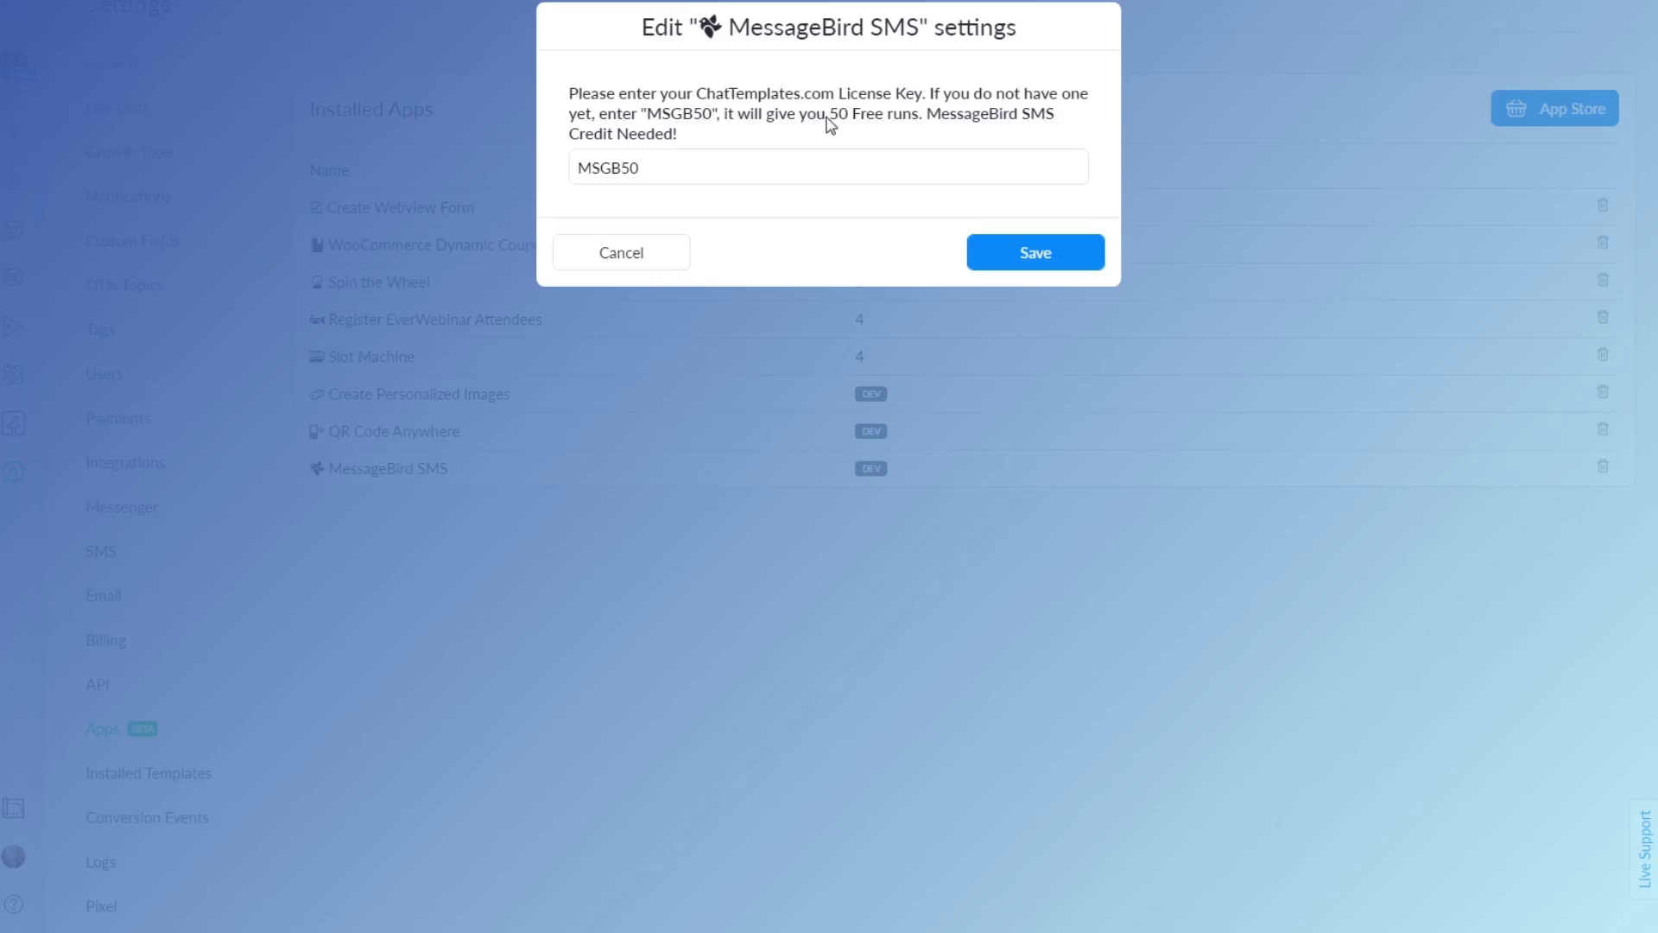
double_click(690, 117)
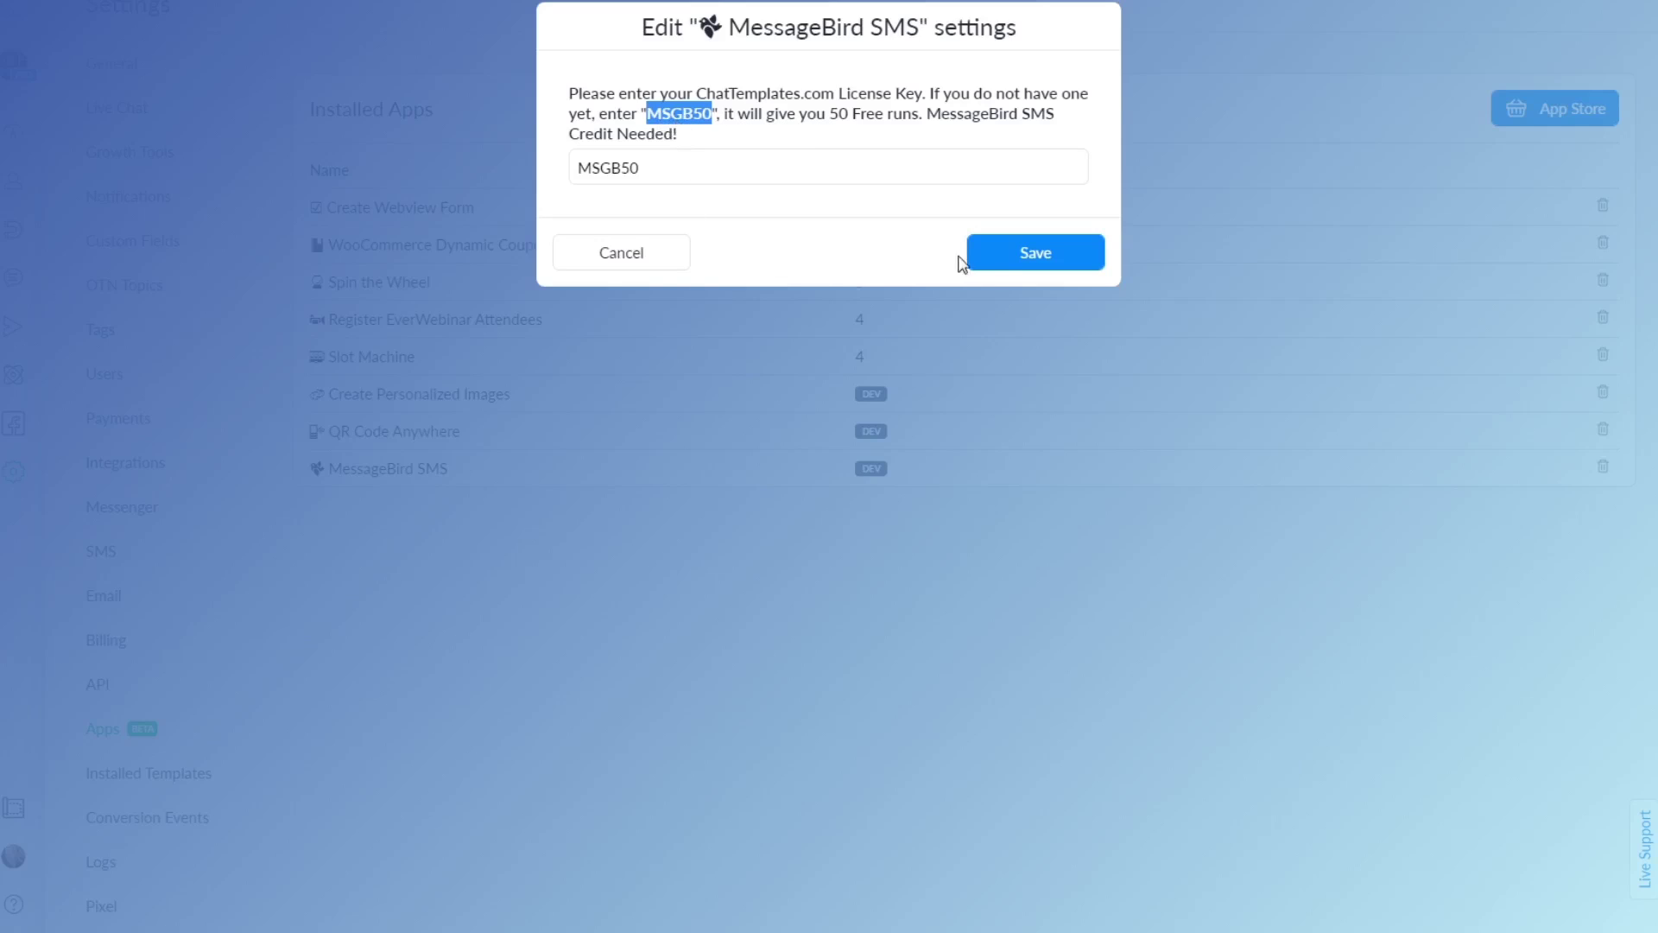
click(1012, 266)
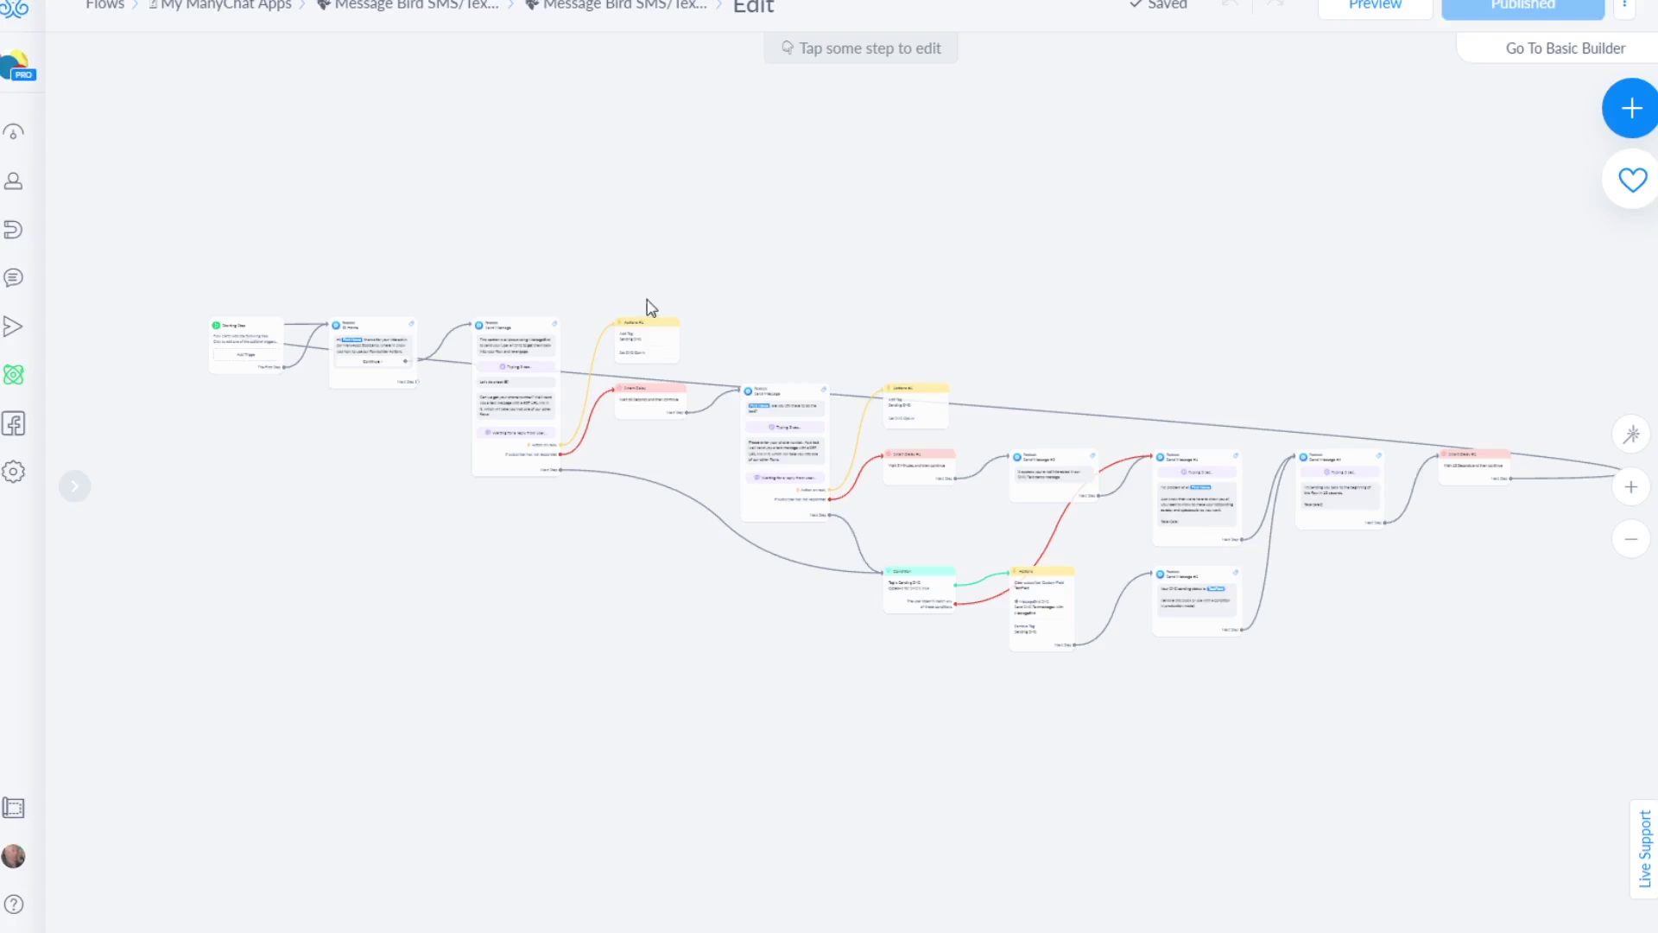
Pan the MessageBird SMS flow canvas to the Actions node and open it for editing
scroll(879, 449, up, 3)
scroll(1128, 426, up, 4)
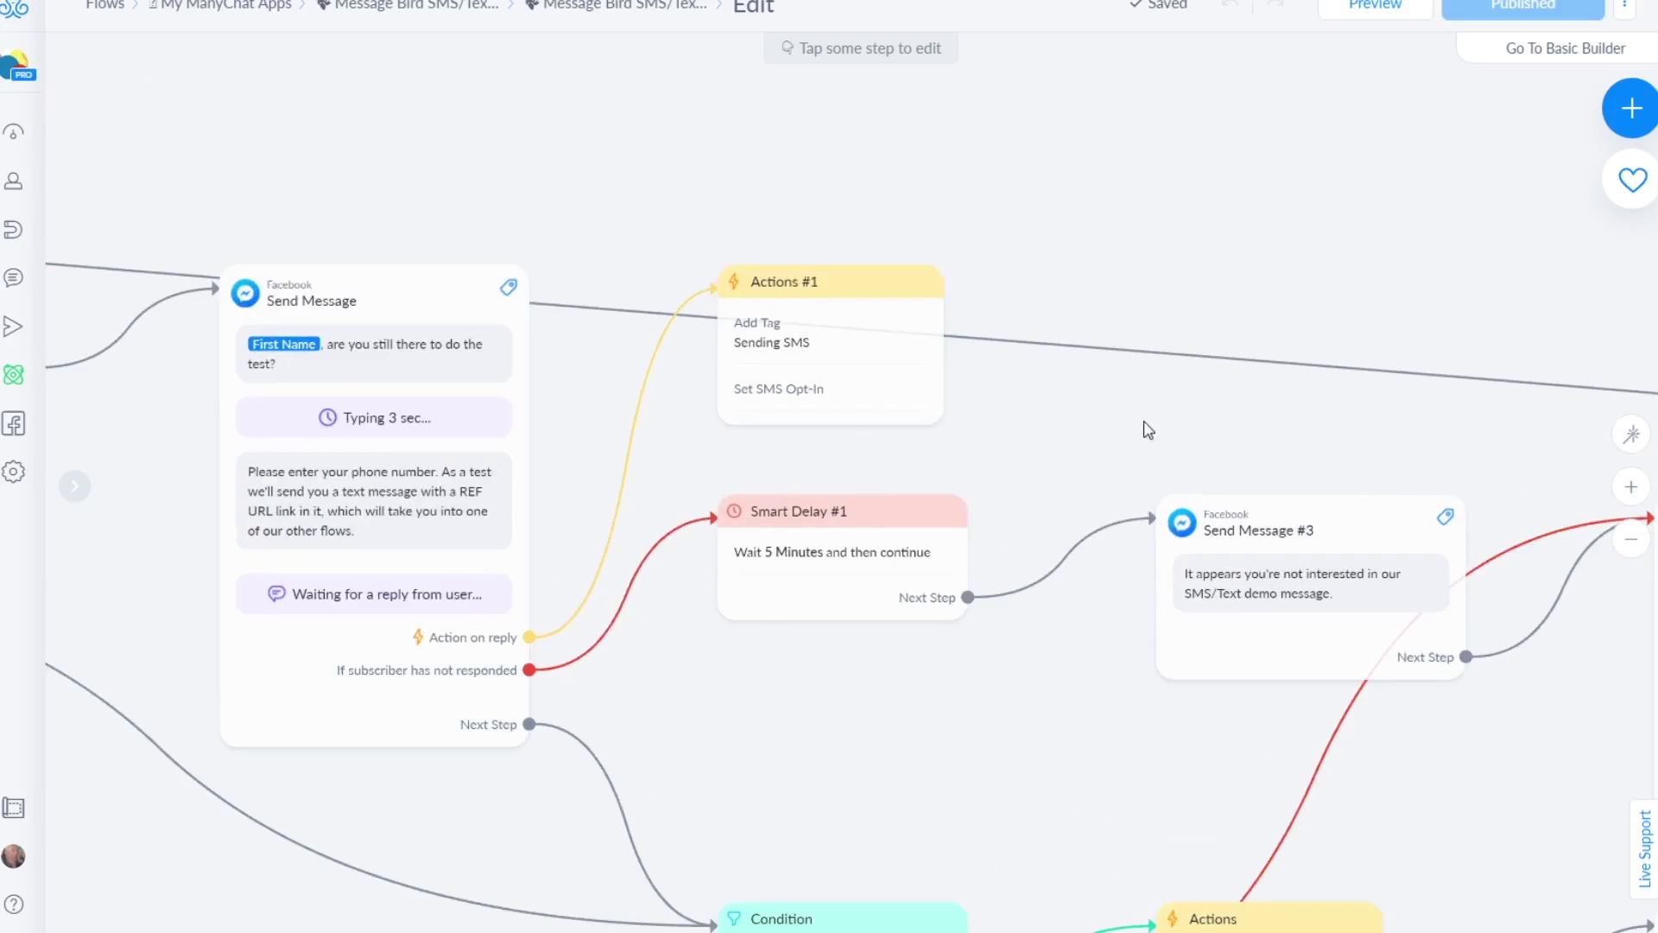
drag(1154, 425, 998, 311)
scroll(924, 222, down, 5)
scroll(918, 463, right, 2)
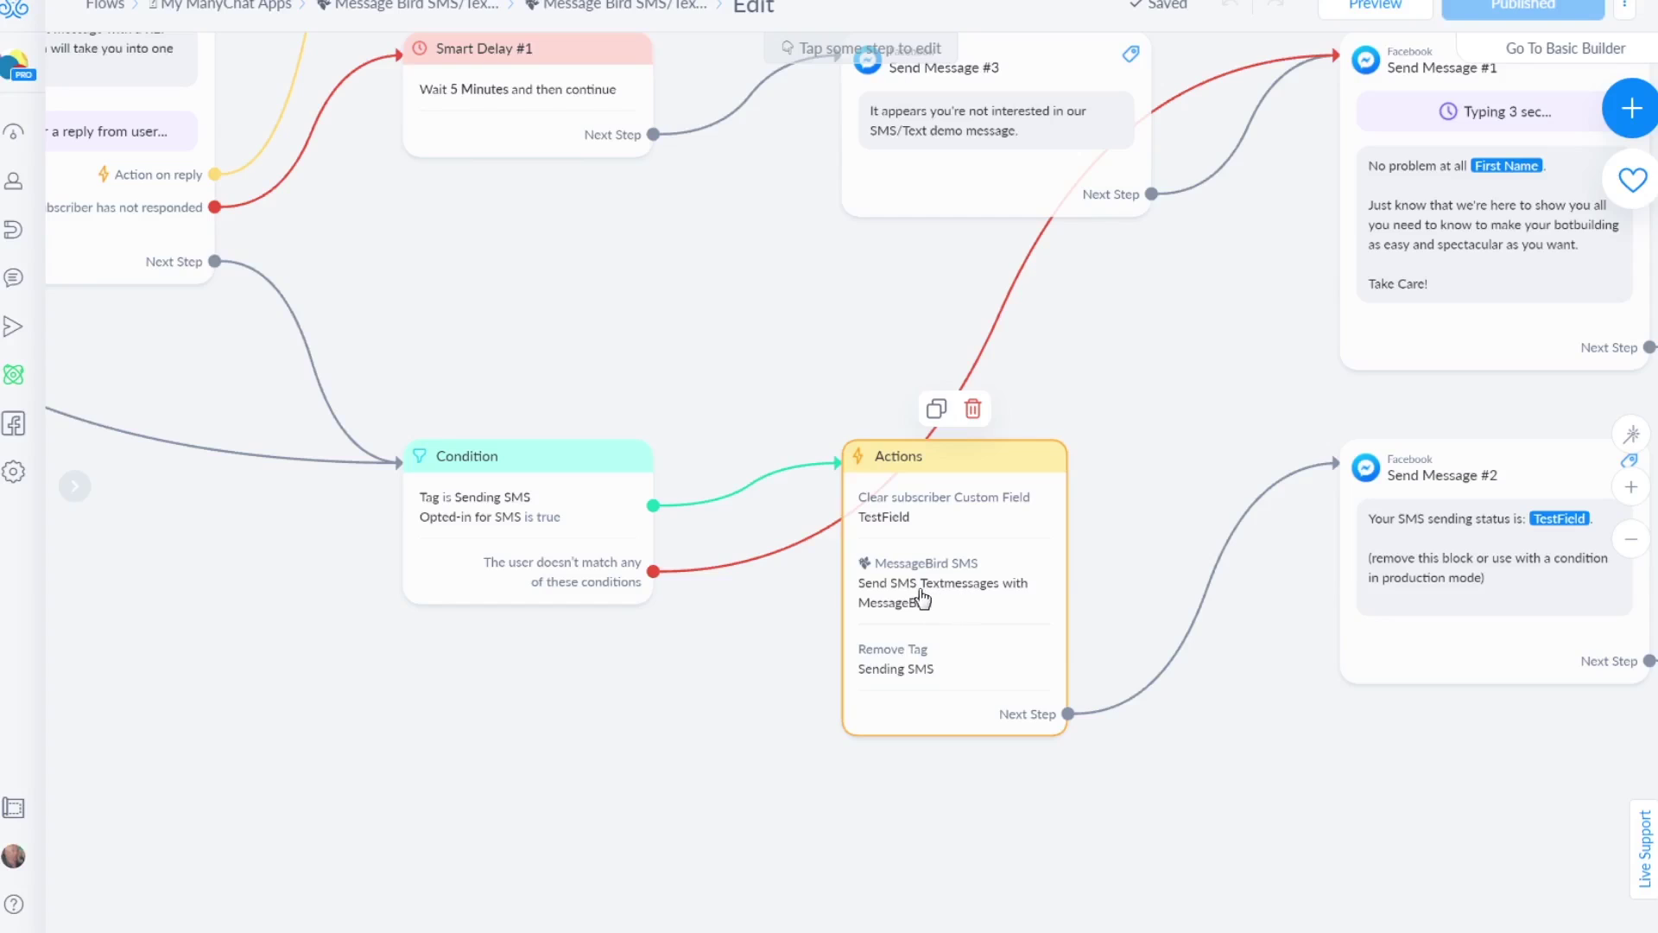
scroll(709, 328, down, 5)
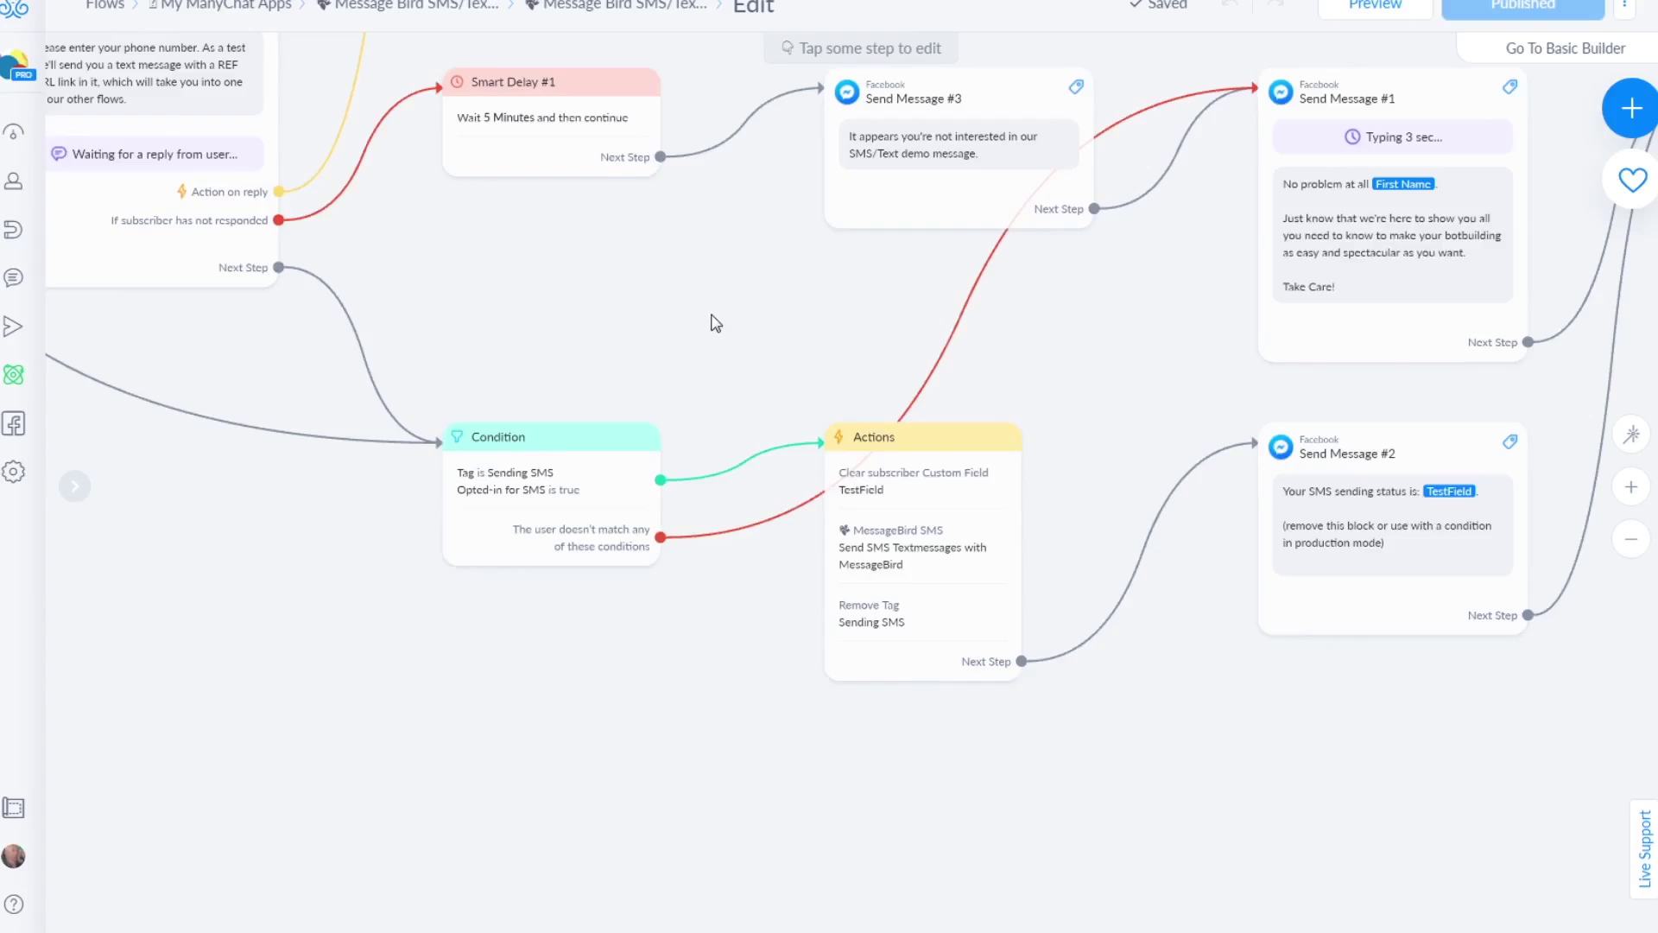
scroll(342, 406, left, 10)
scroll(342, 406, up, 5)
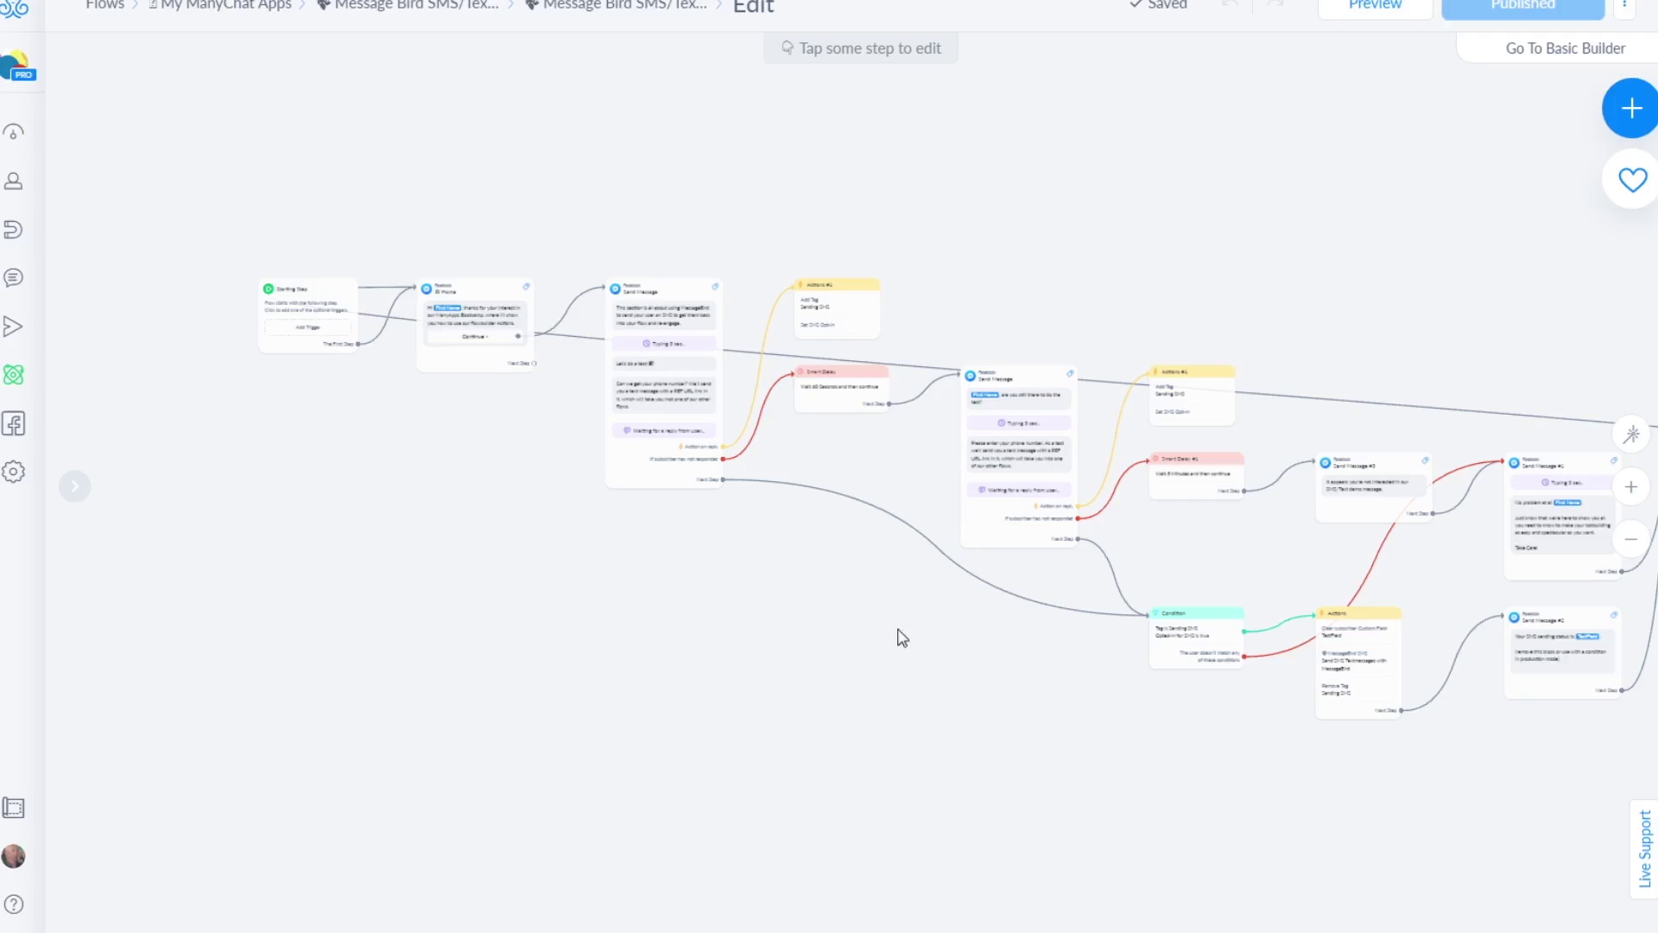
scroll(1053, 720, right, 5)
scroll(1053, 720, down, 2)
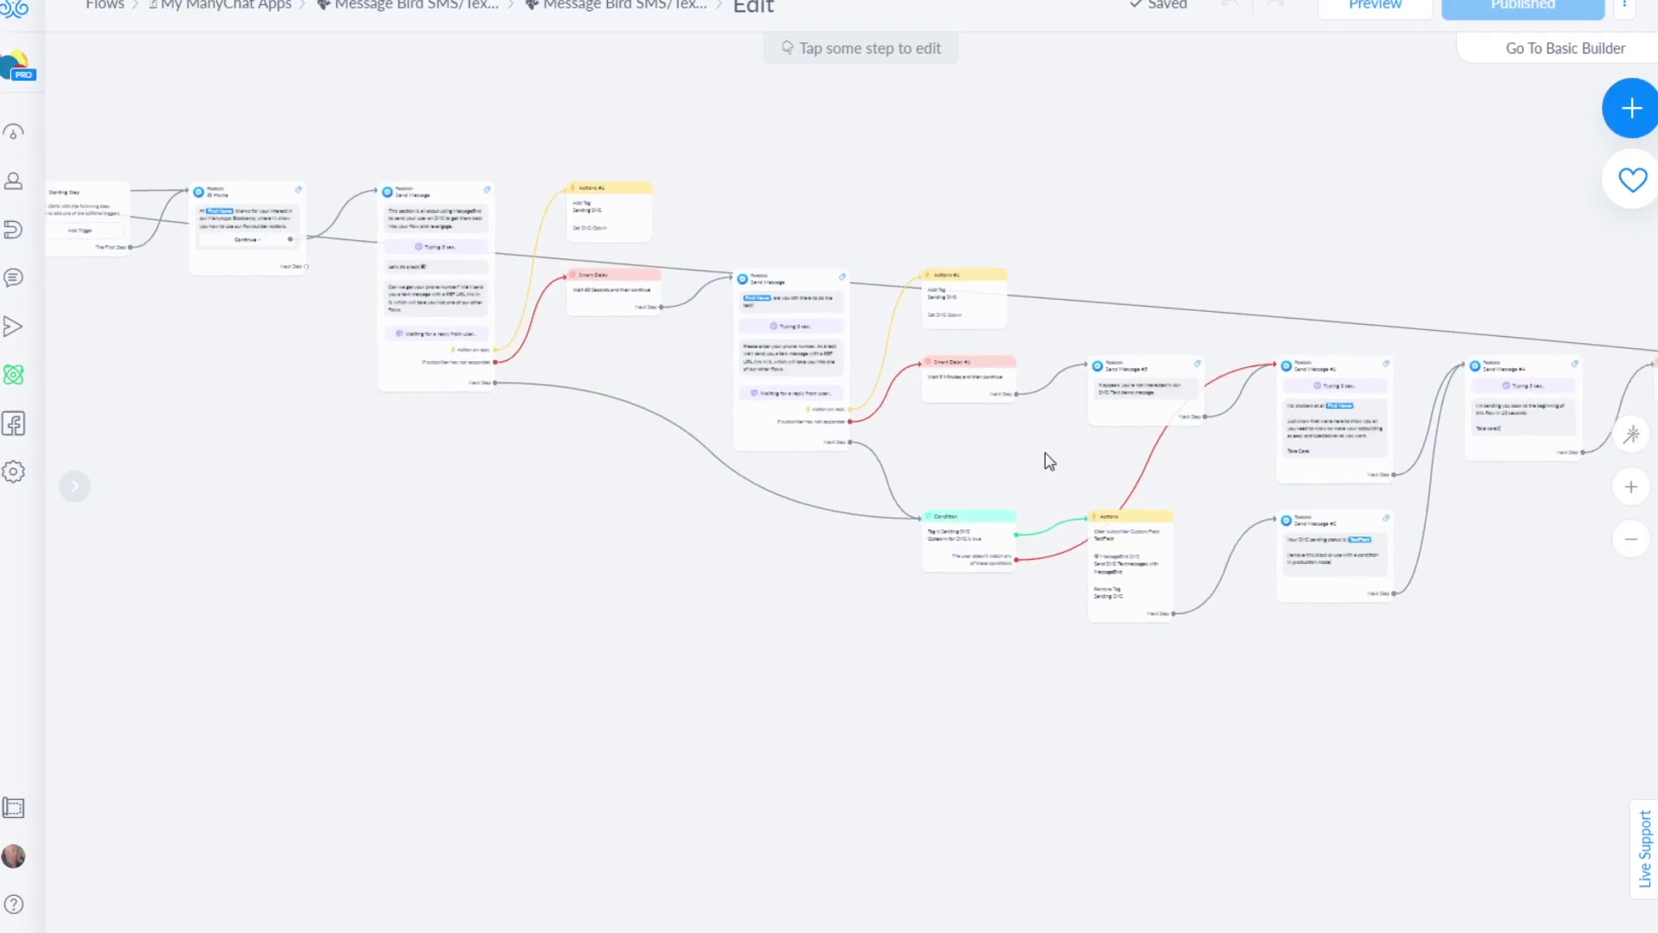
scroll(956, 429, right, 4)
scroll(956, 430, down, 2)
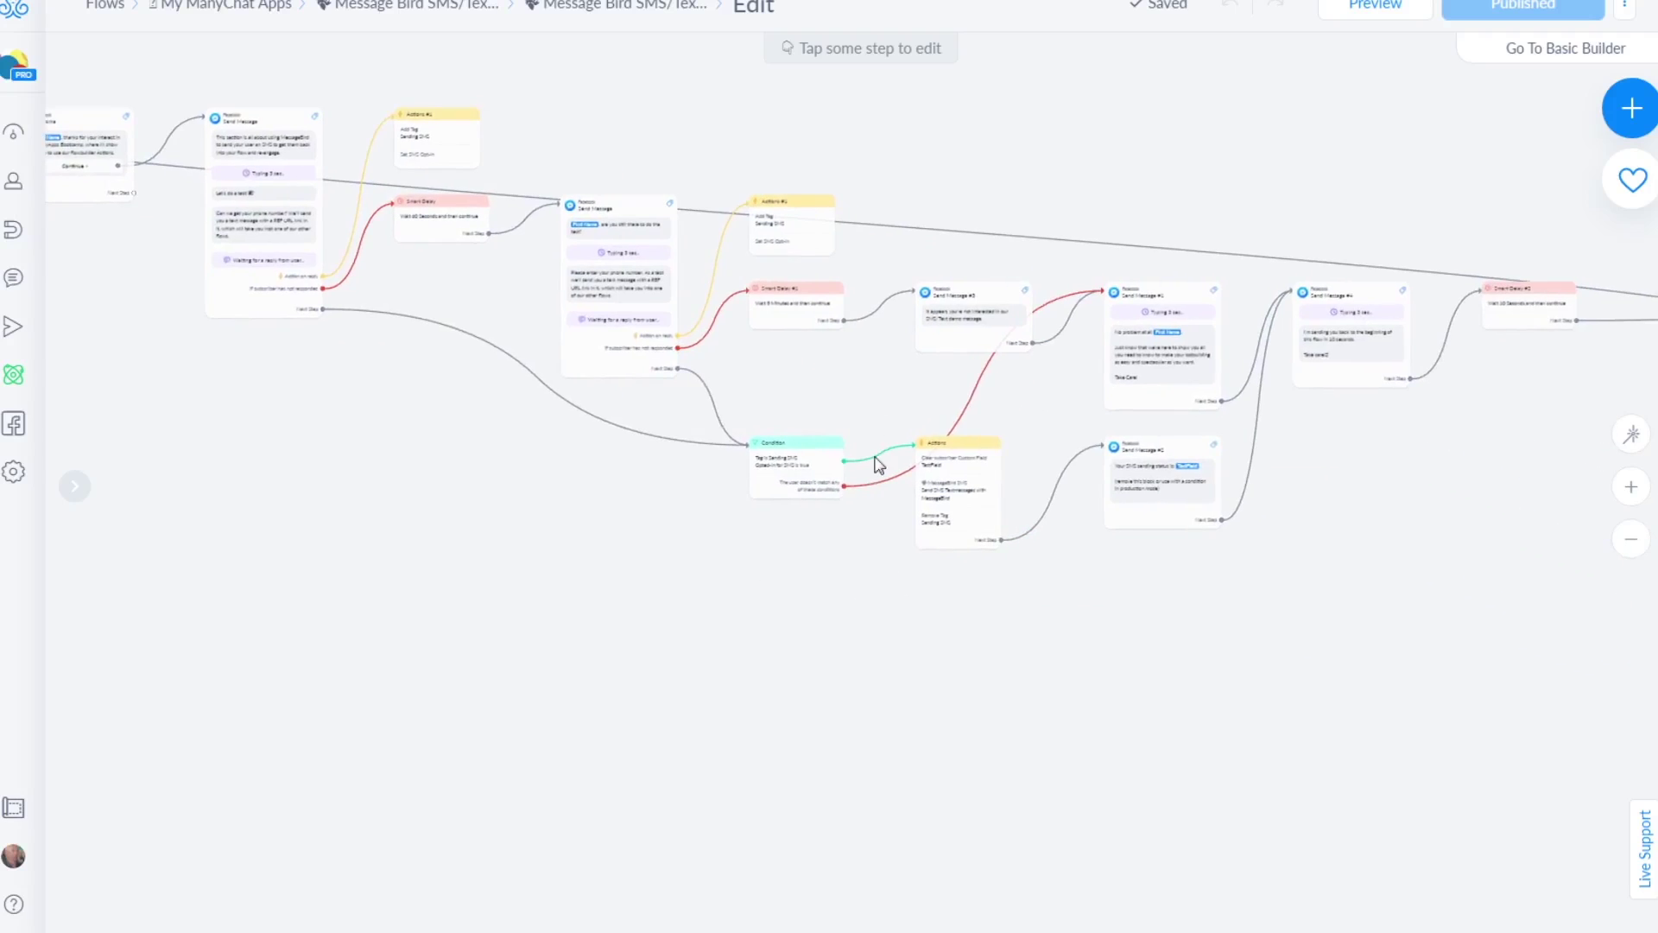
click(940, 501)
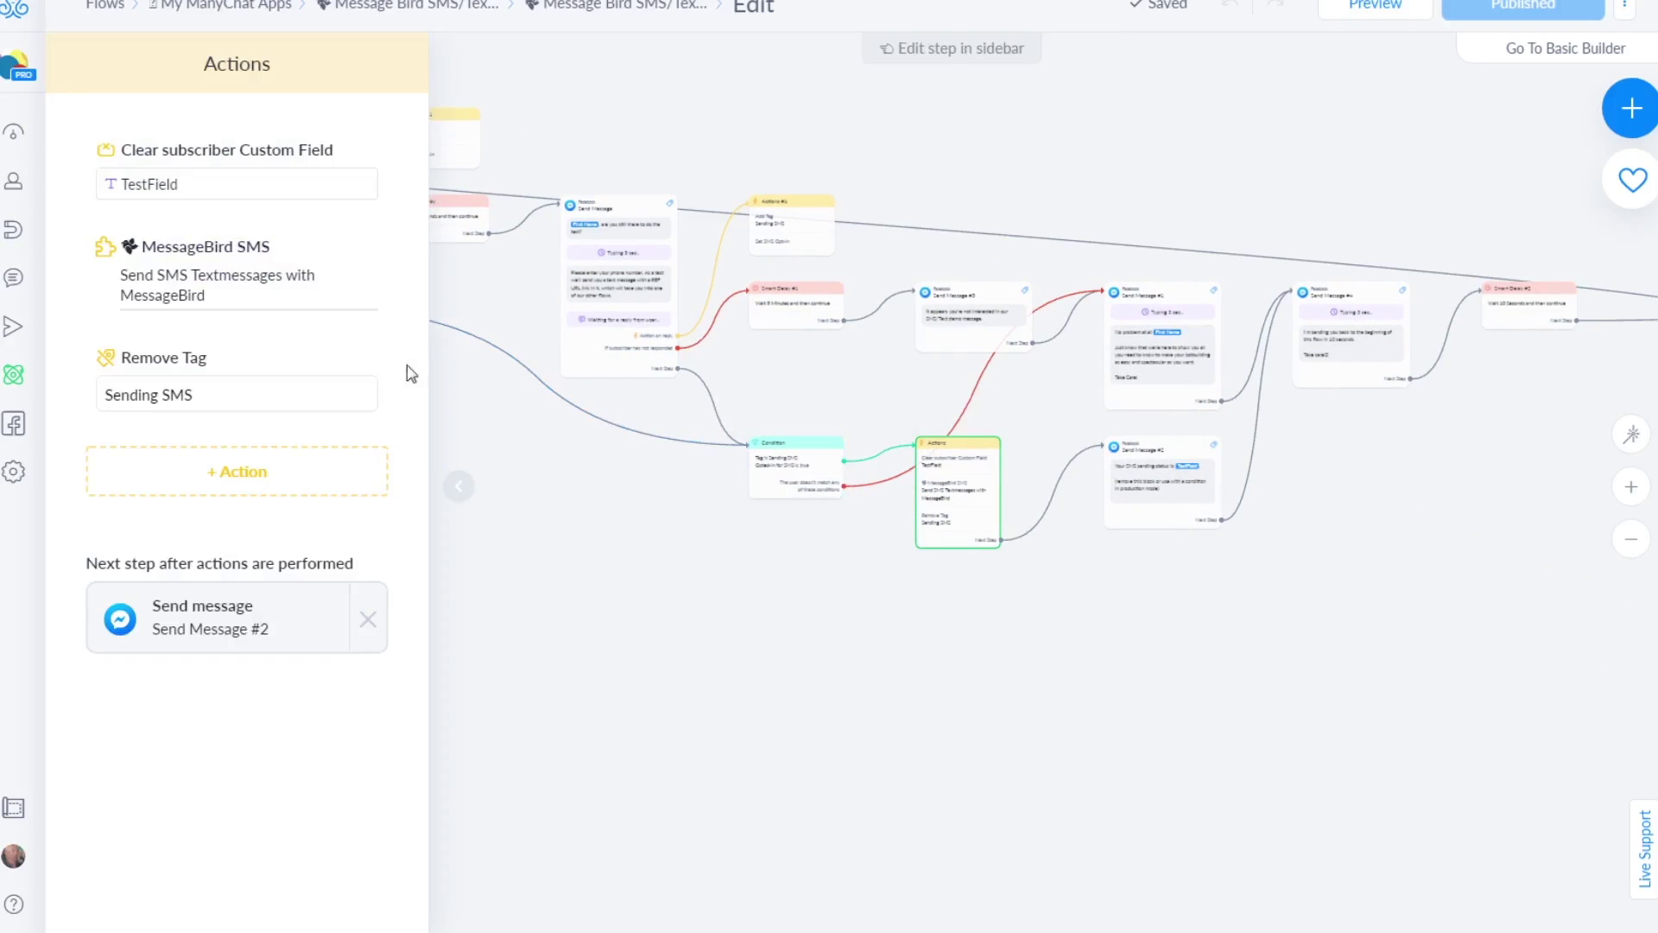
Add a MessageBird SMS action using Send SMS Textmessages with MessageBird to the Actions step
click(262, 482)
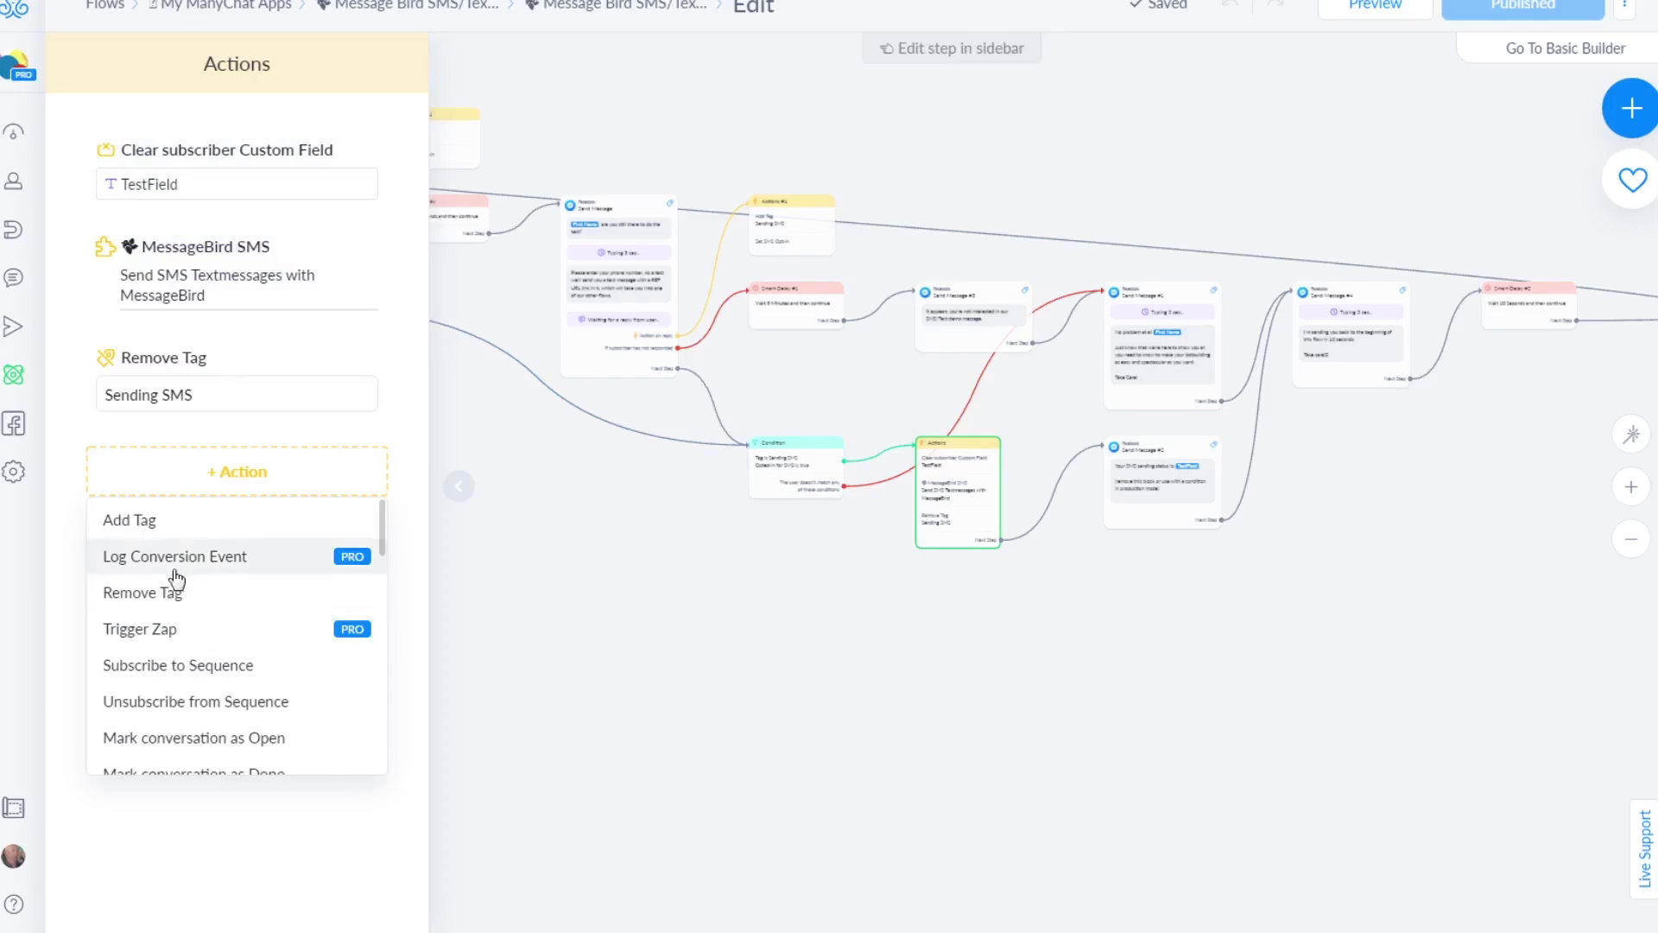
scroll(190, 596, down, 10)
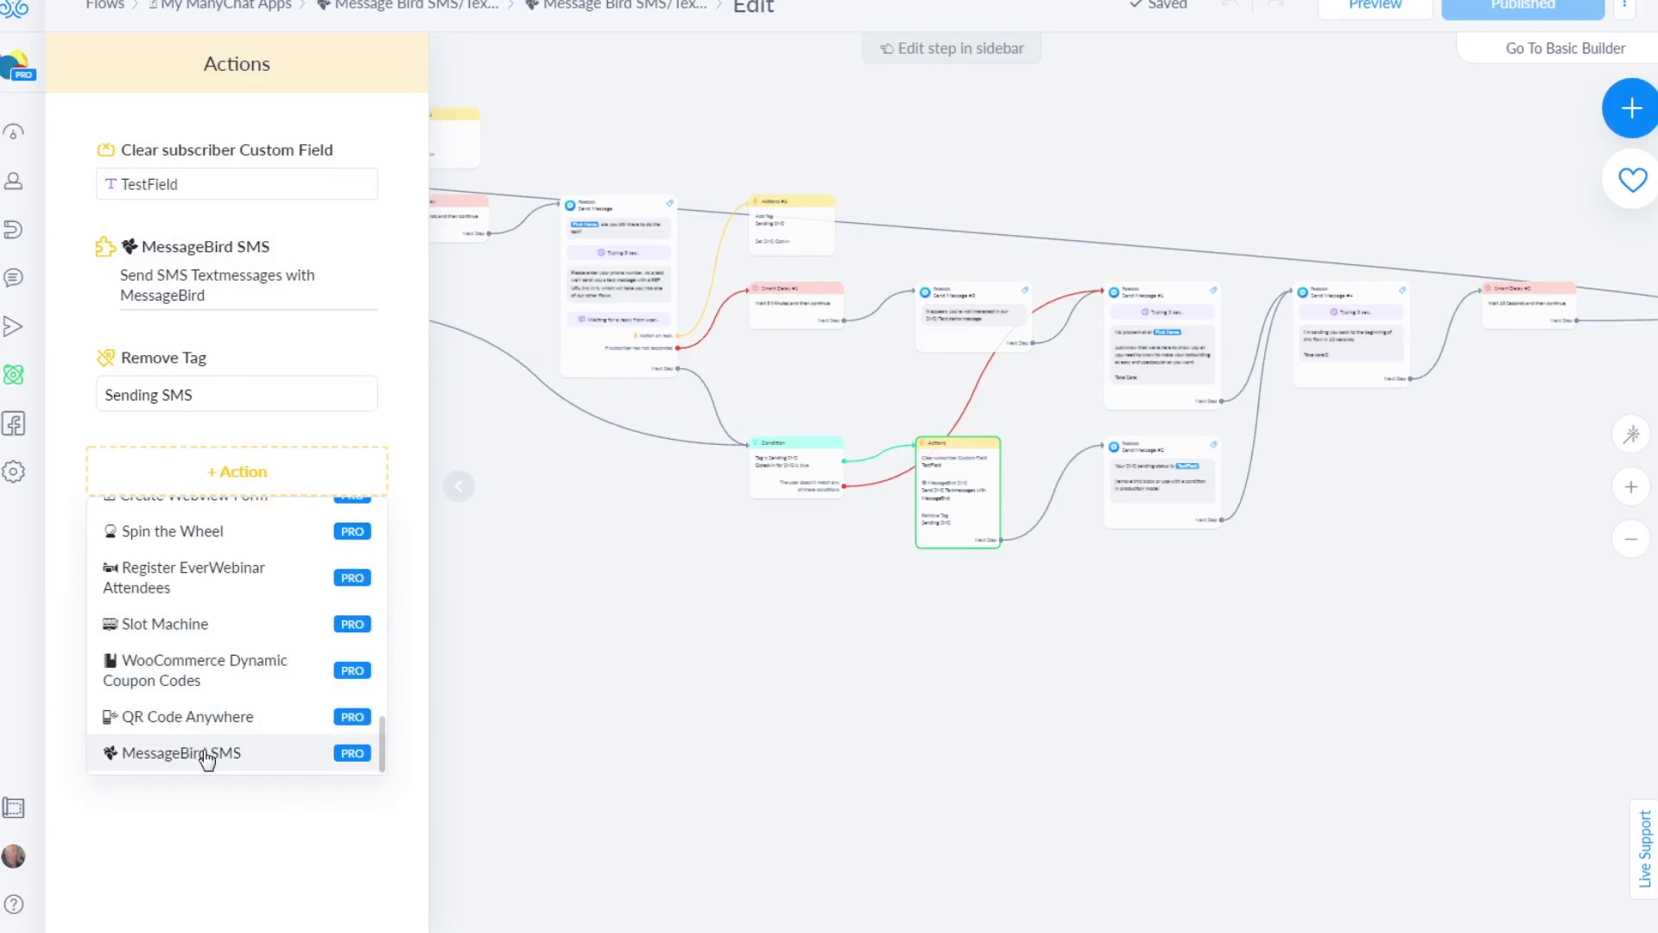
click(206, 755)
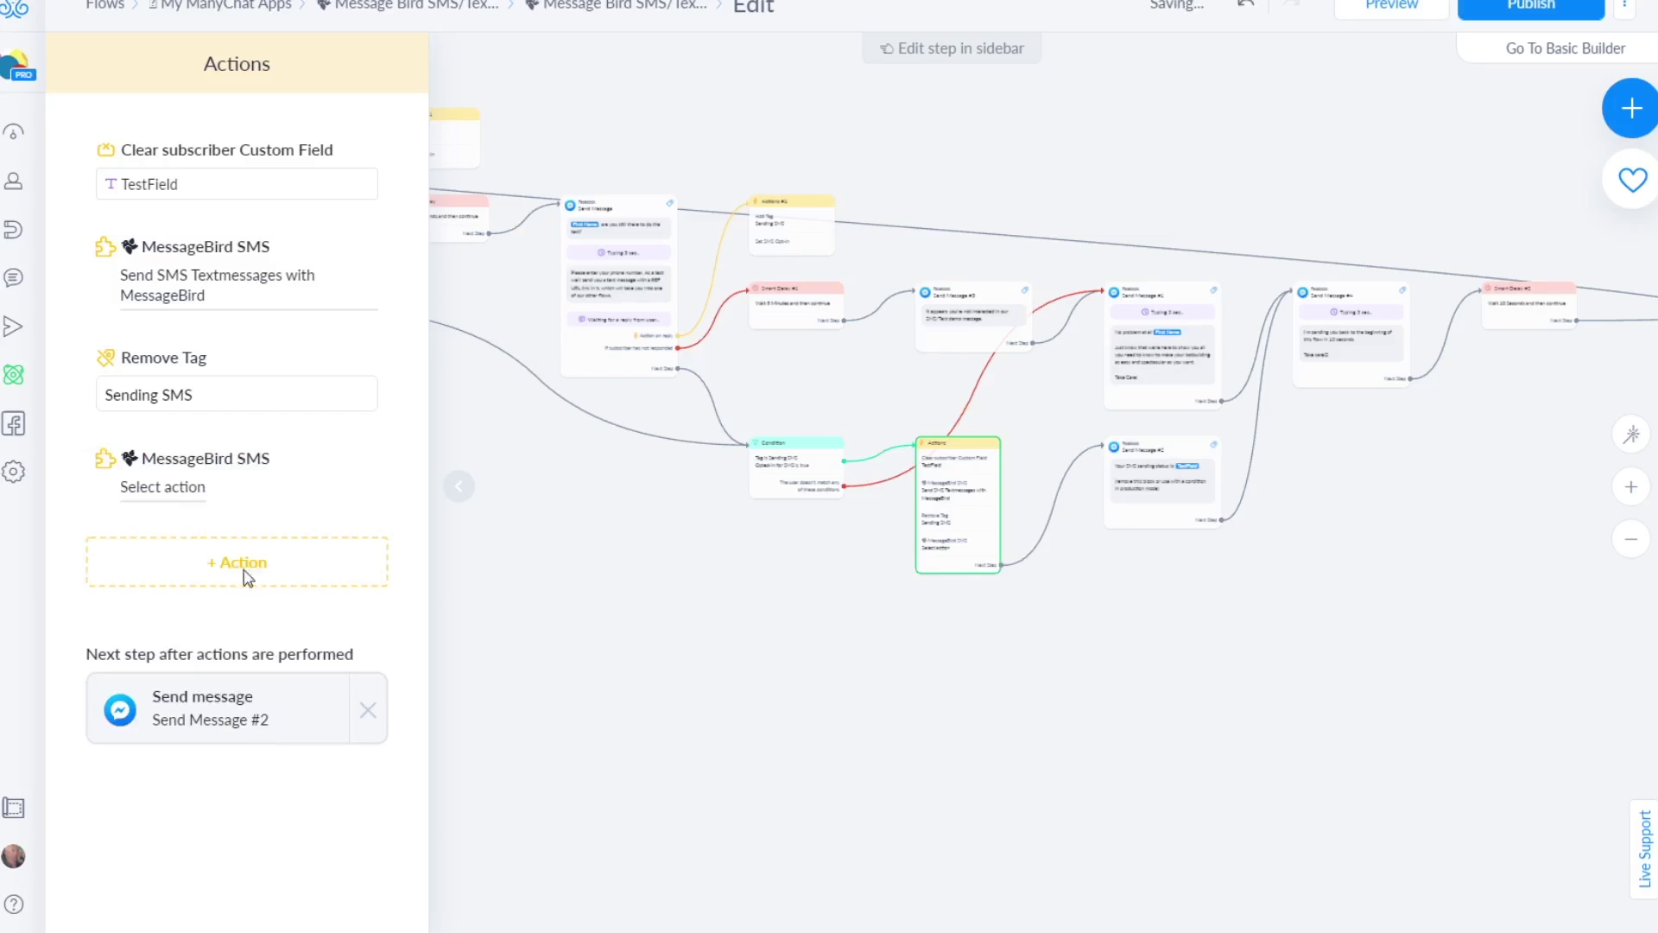
click(182, 491)
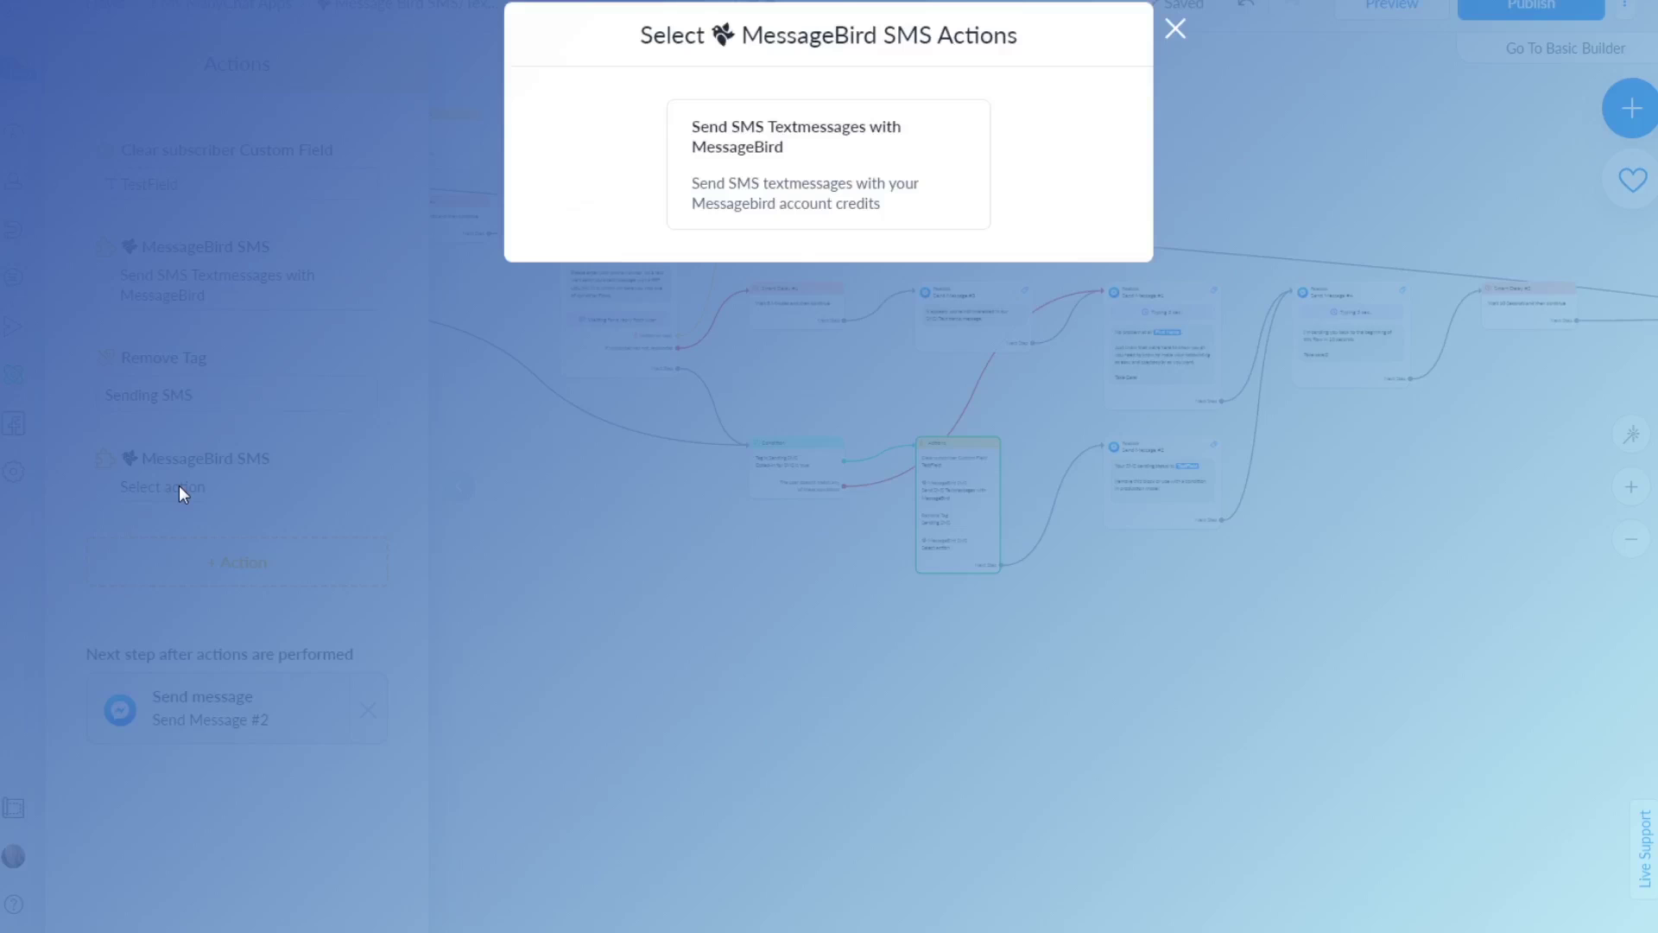
click(781, 217)
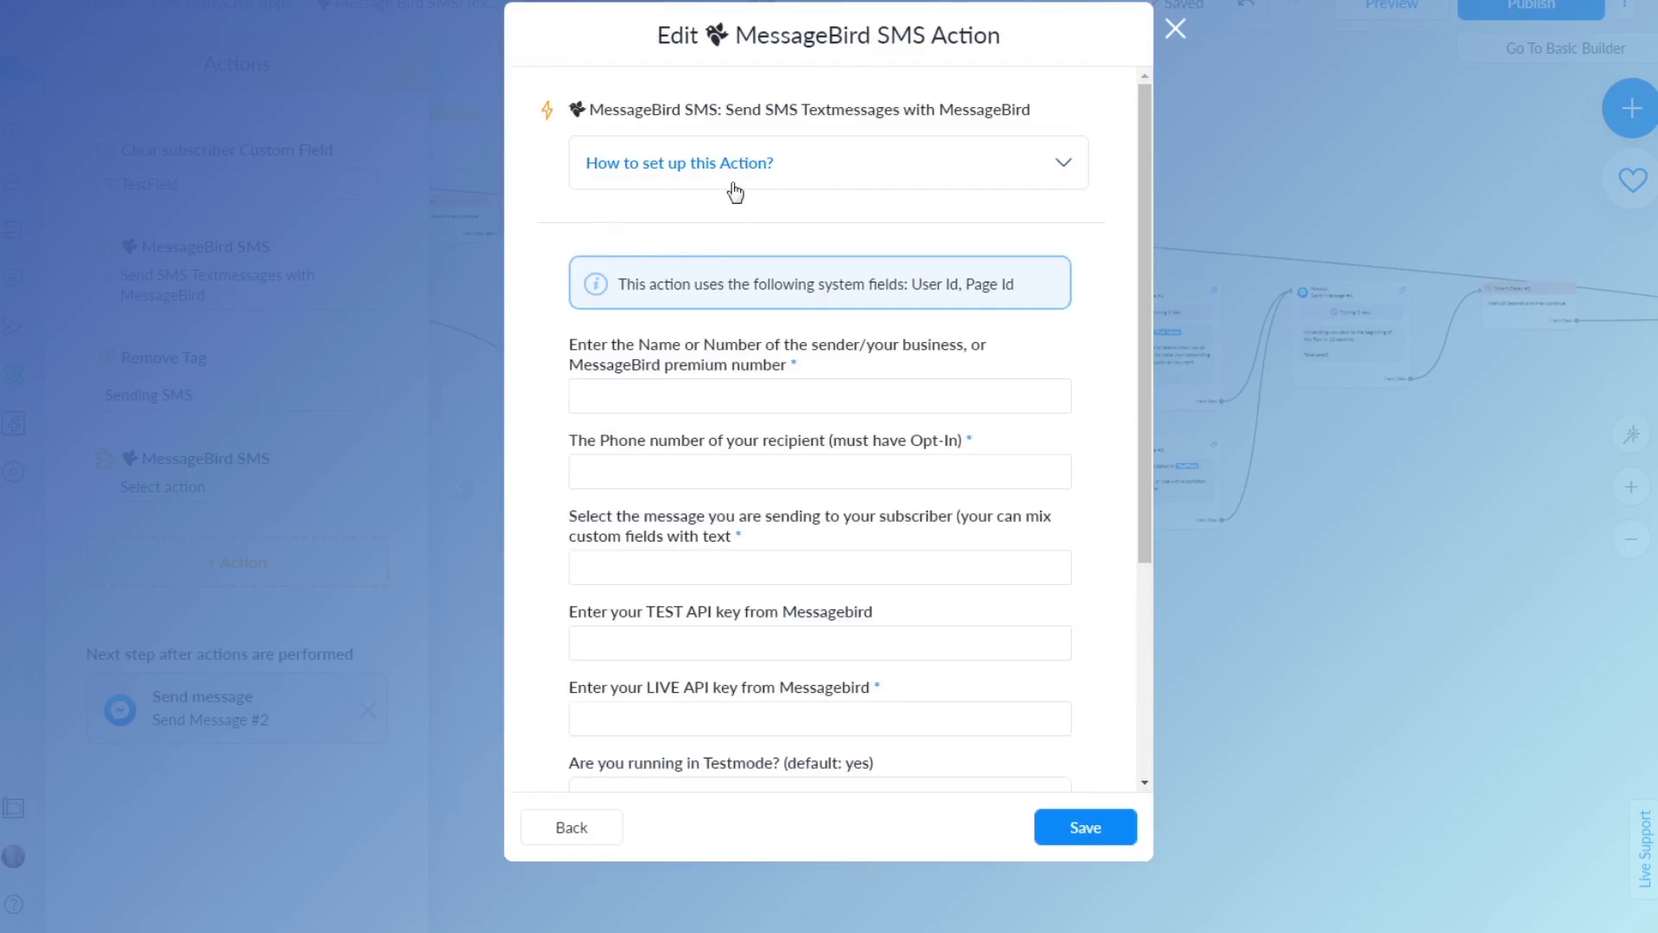
click(704, 170)
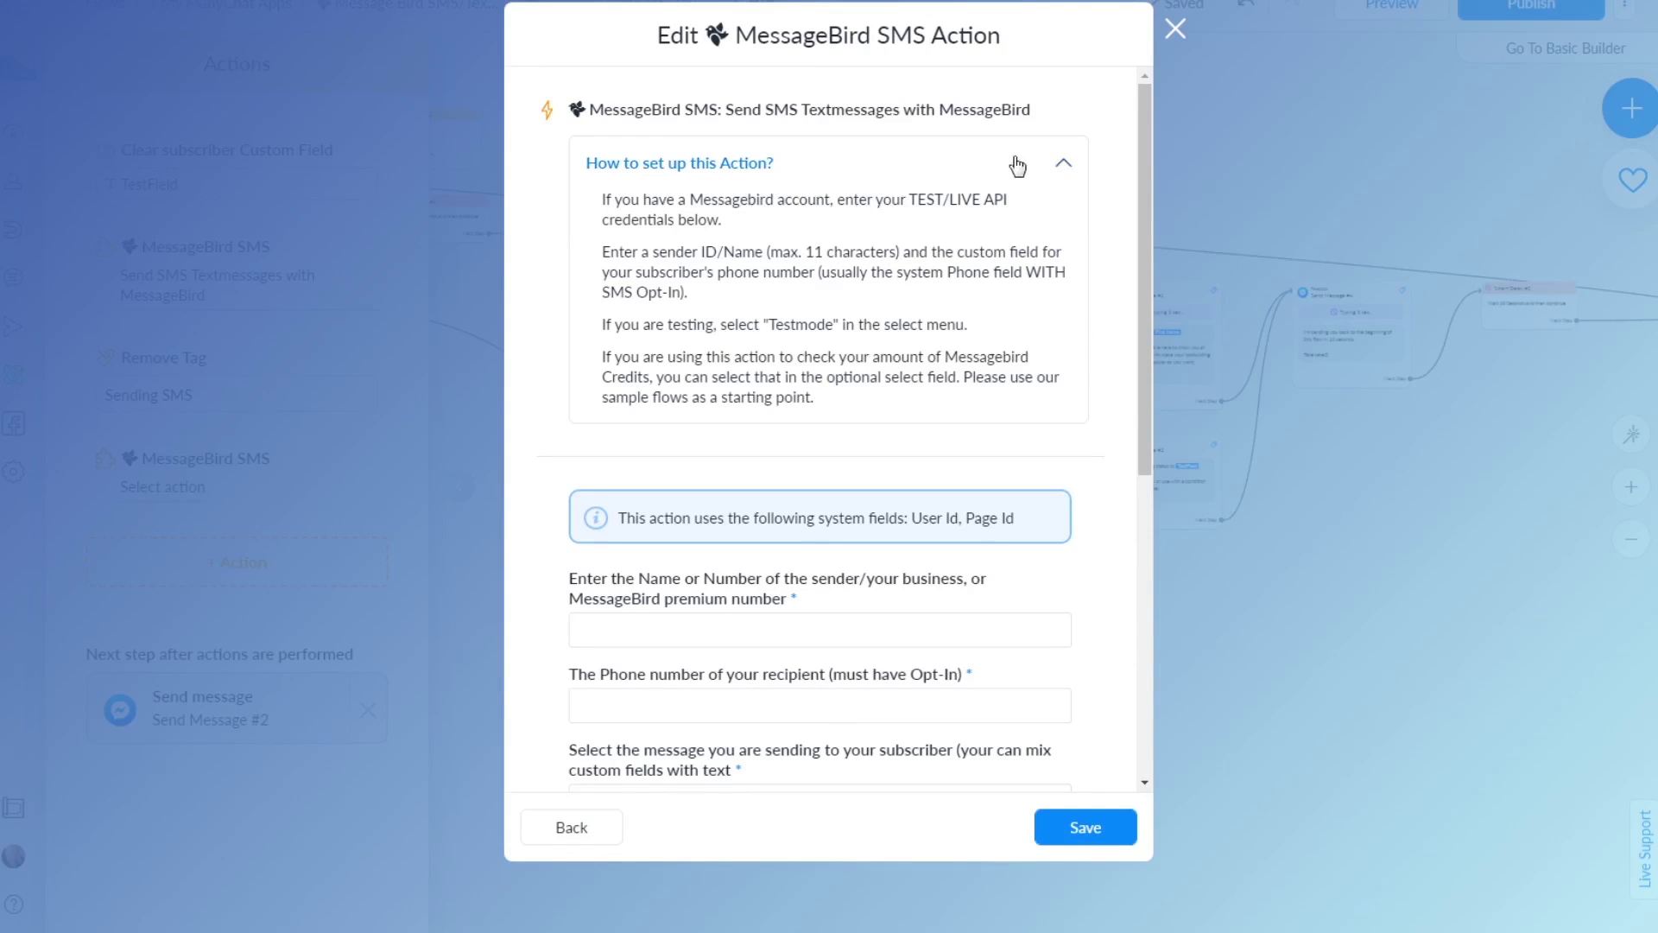
click(1067, 169)
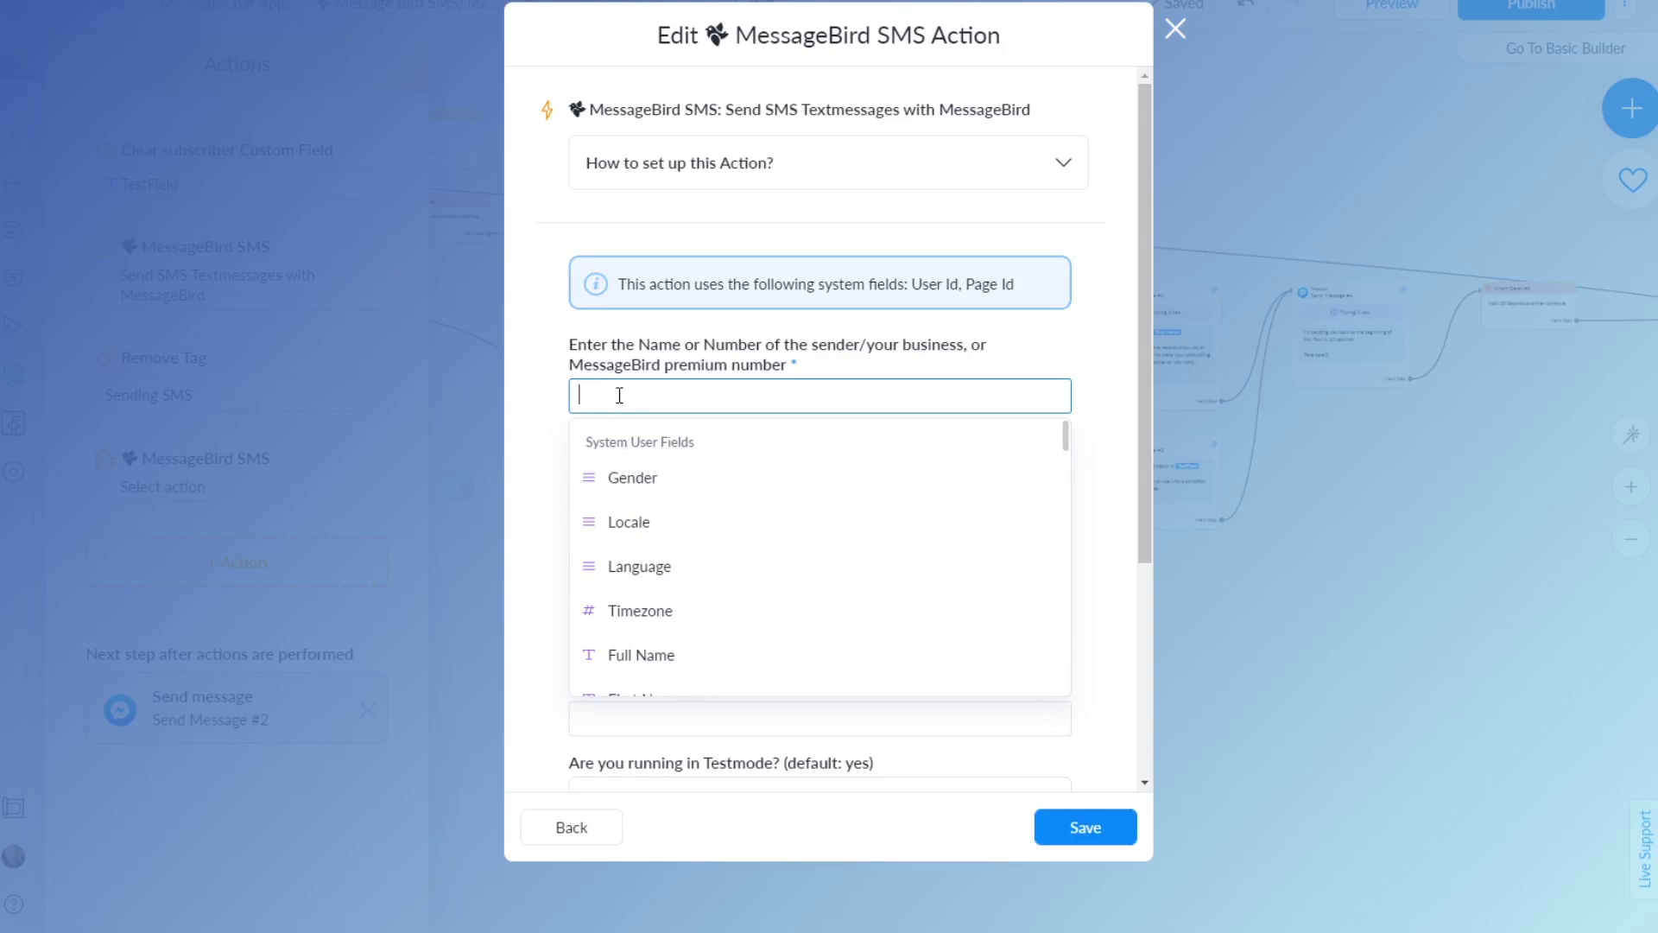
text(MyManyC)
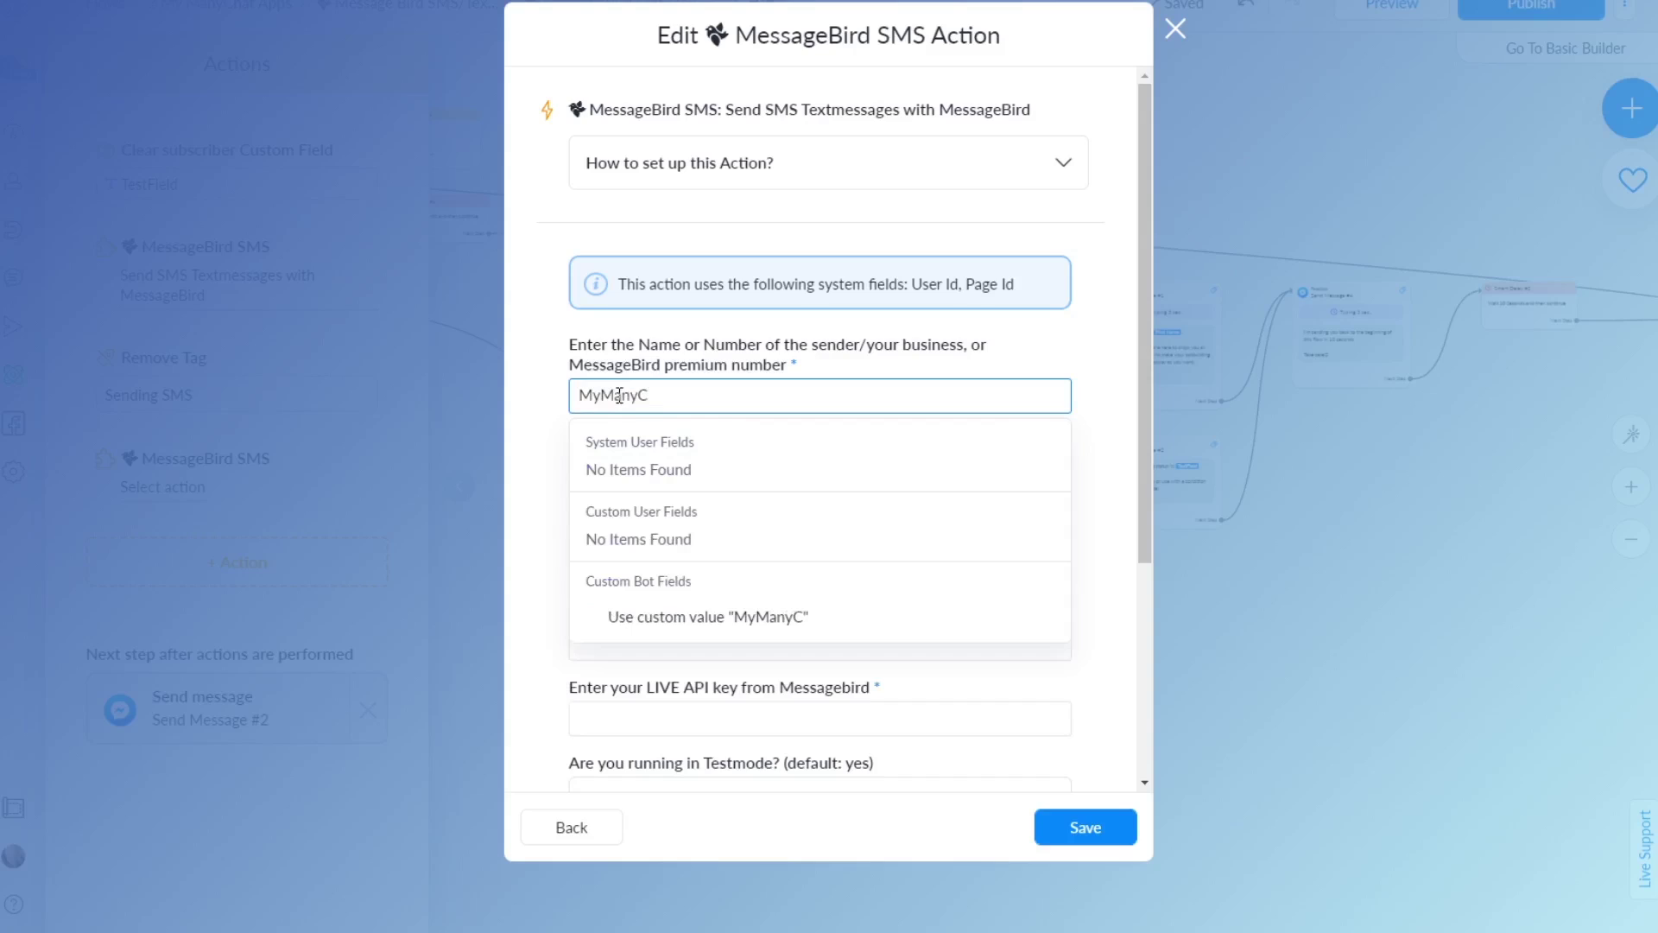
text(hatTest)
Replace the mistyped sender name with the custom value 'MyManyChat'
key(Left)
key(Left)
key(Left)
key(Left)
key(Left)
key(Left)
key(Left)
drag(677, 395, 801, 395)
key(BackSpace)
key(BackSpace)
click(715, 616)
click(683, 395)
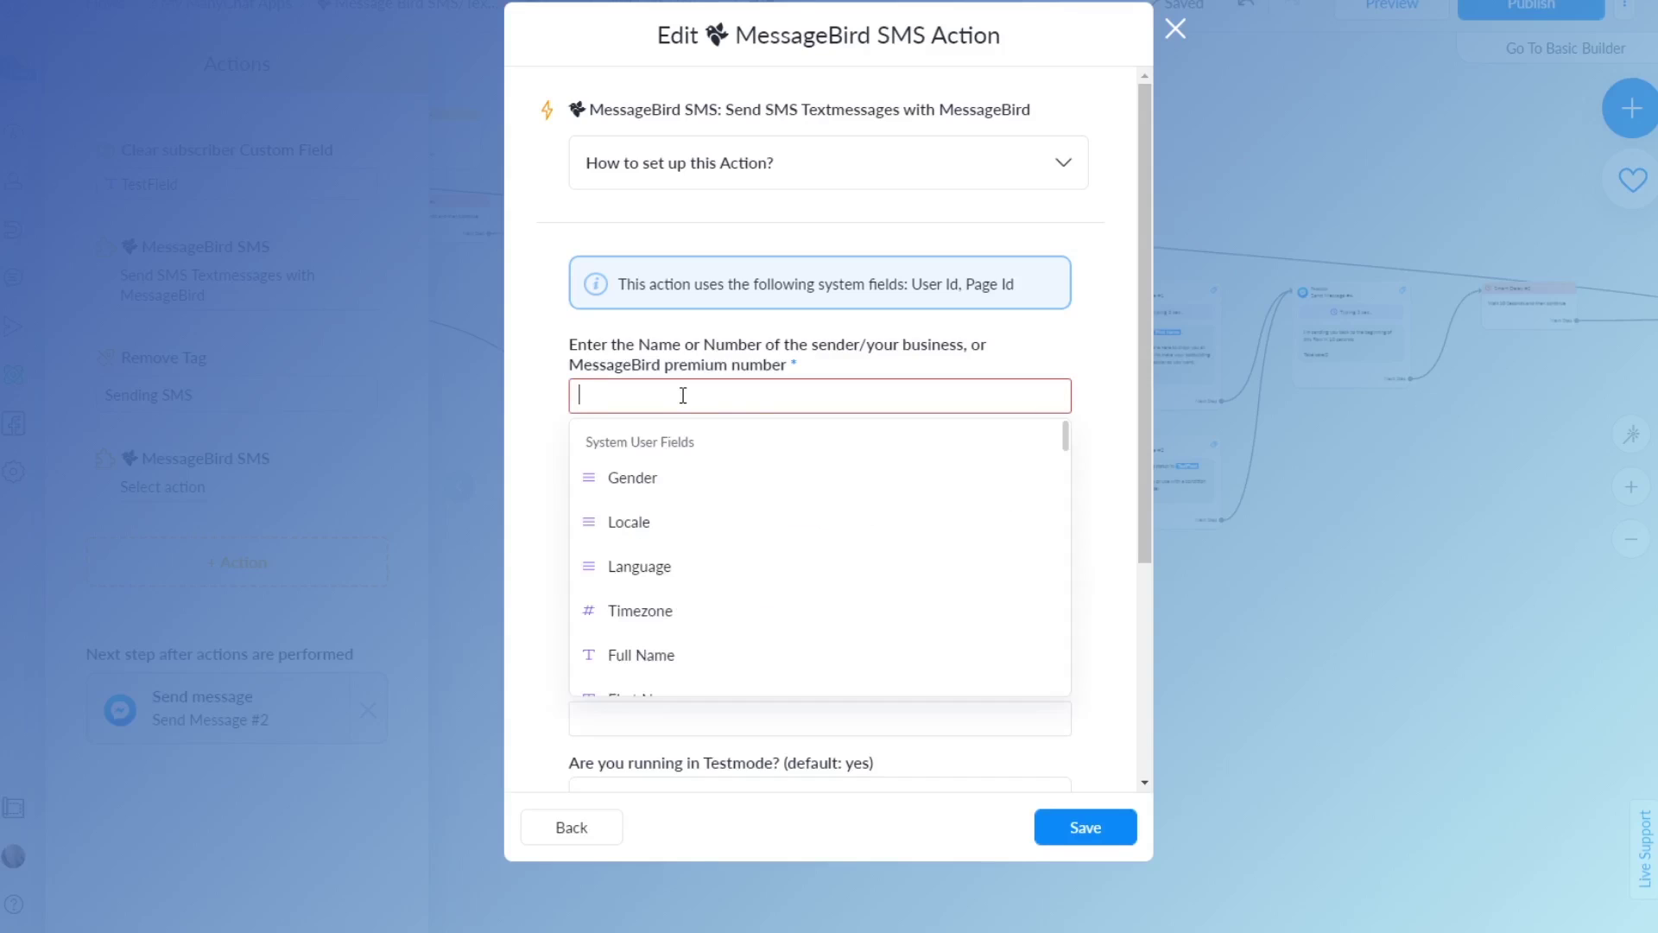
text(My)
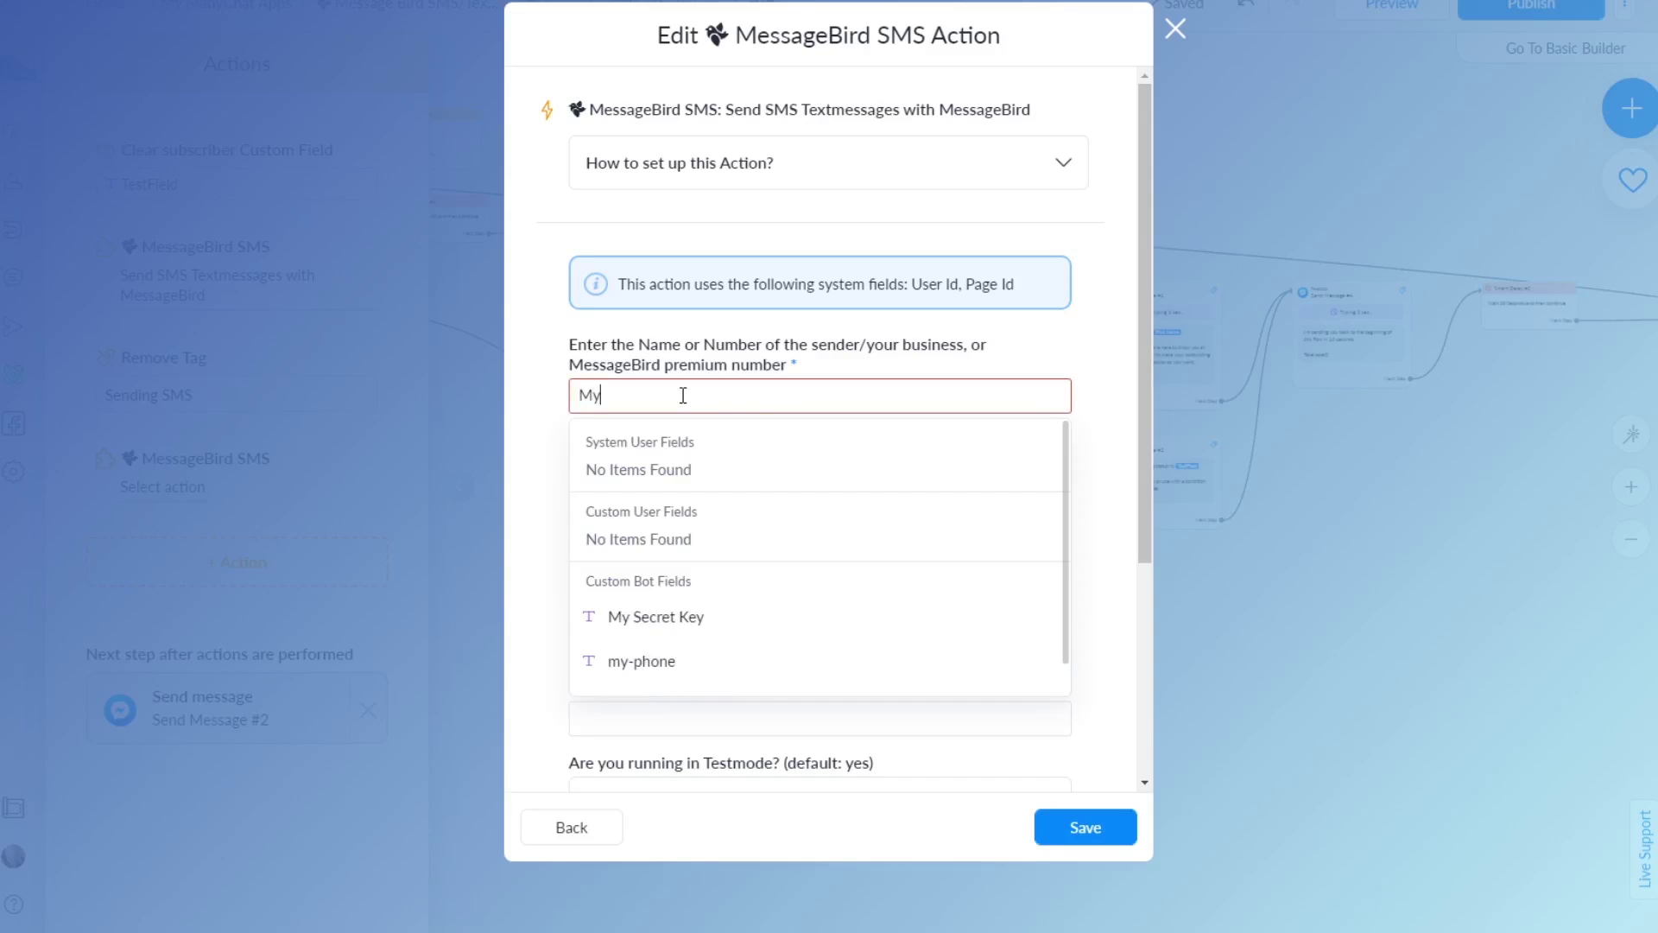
text(ManyChat)
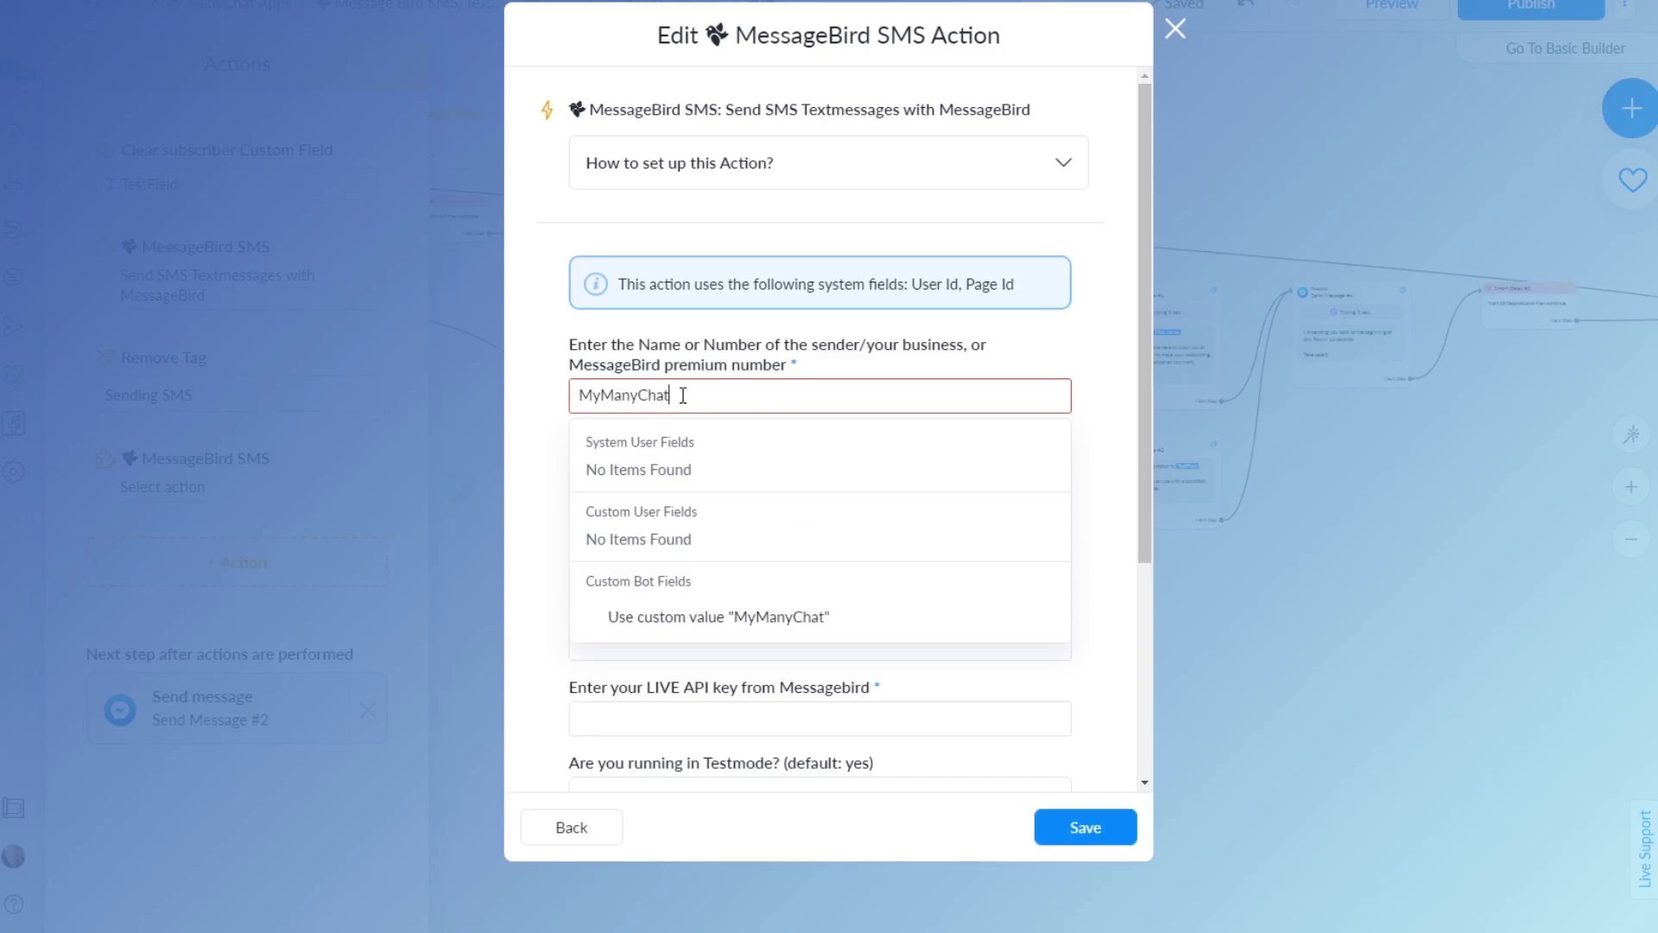
click(692, 473)
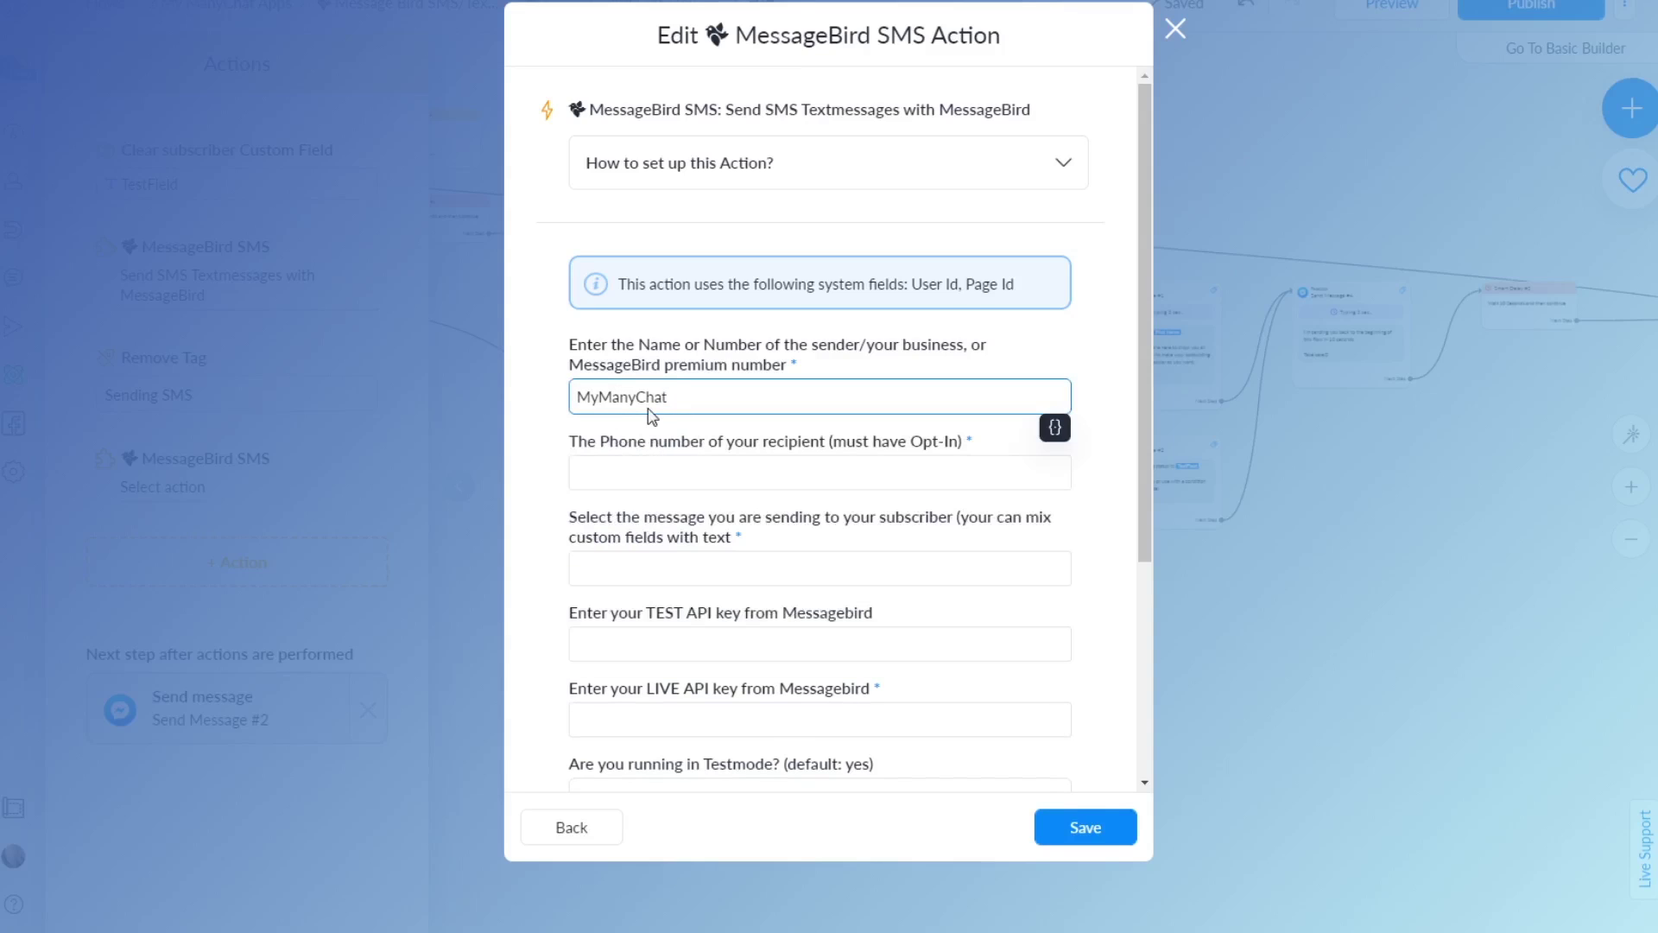
click(634, 473)
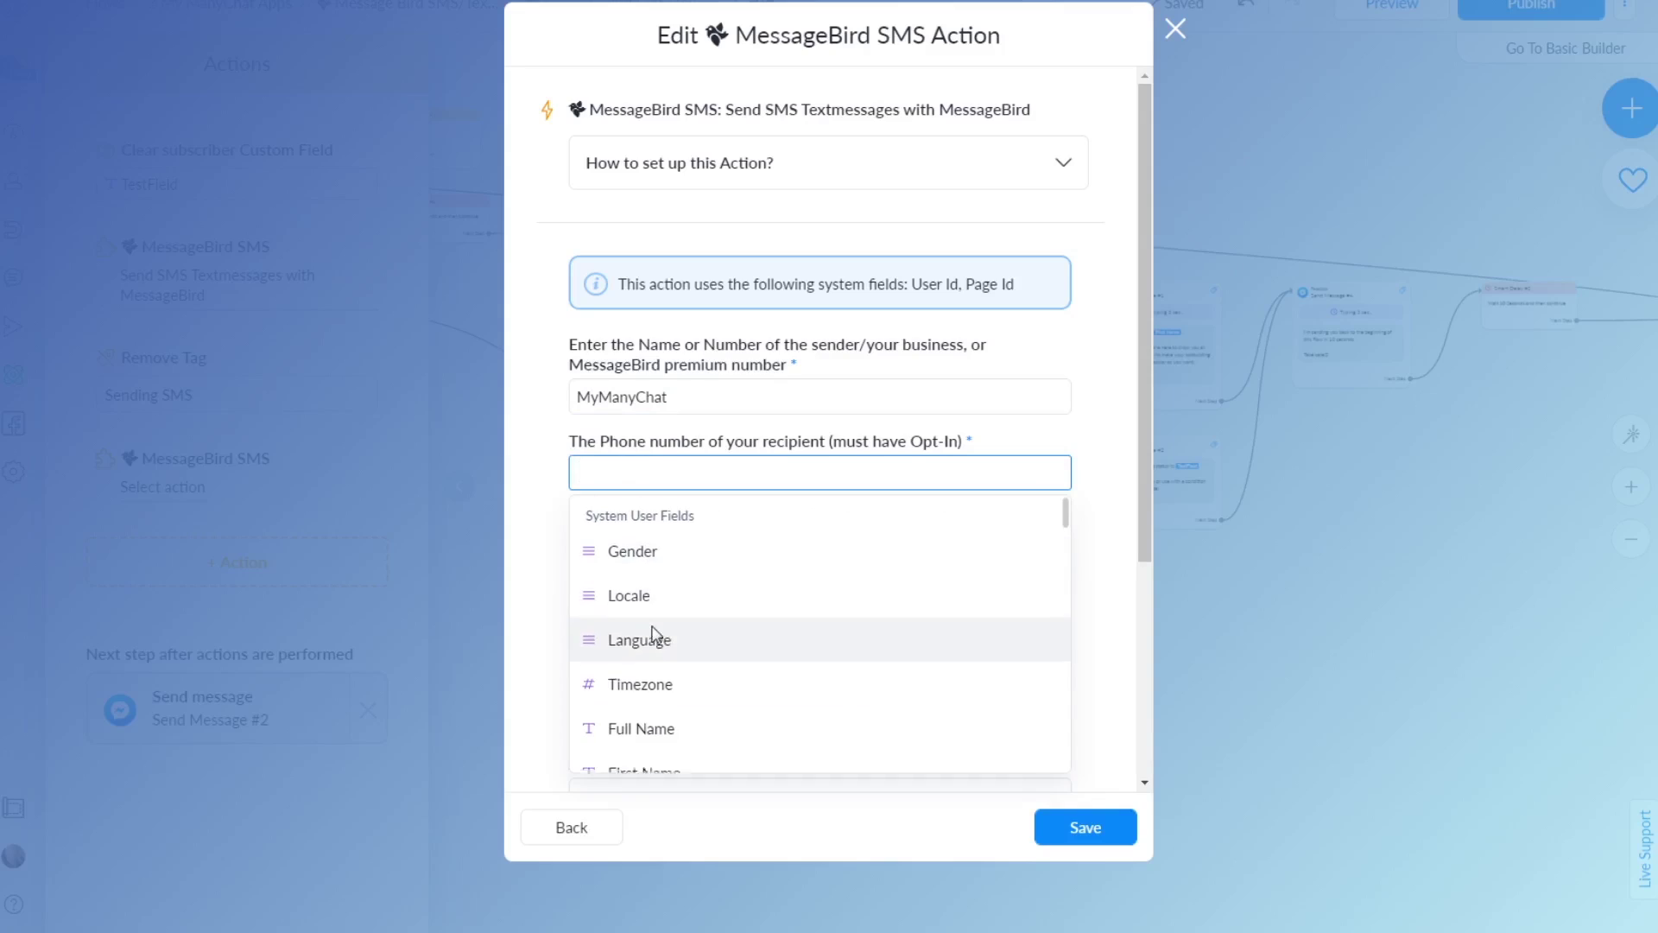
Pick the subscriber's Phone system field as the SMS recipient number
scroll(652, 635, down, 3)
scroll(652, 636, down, 5)
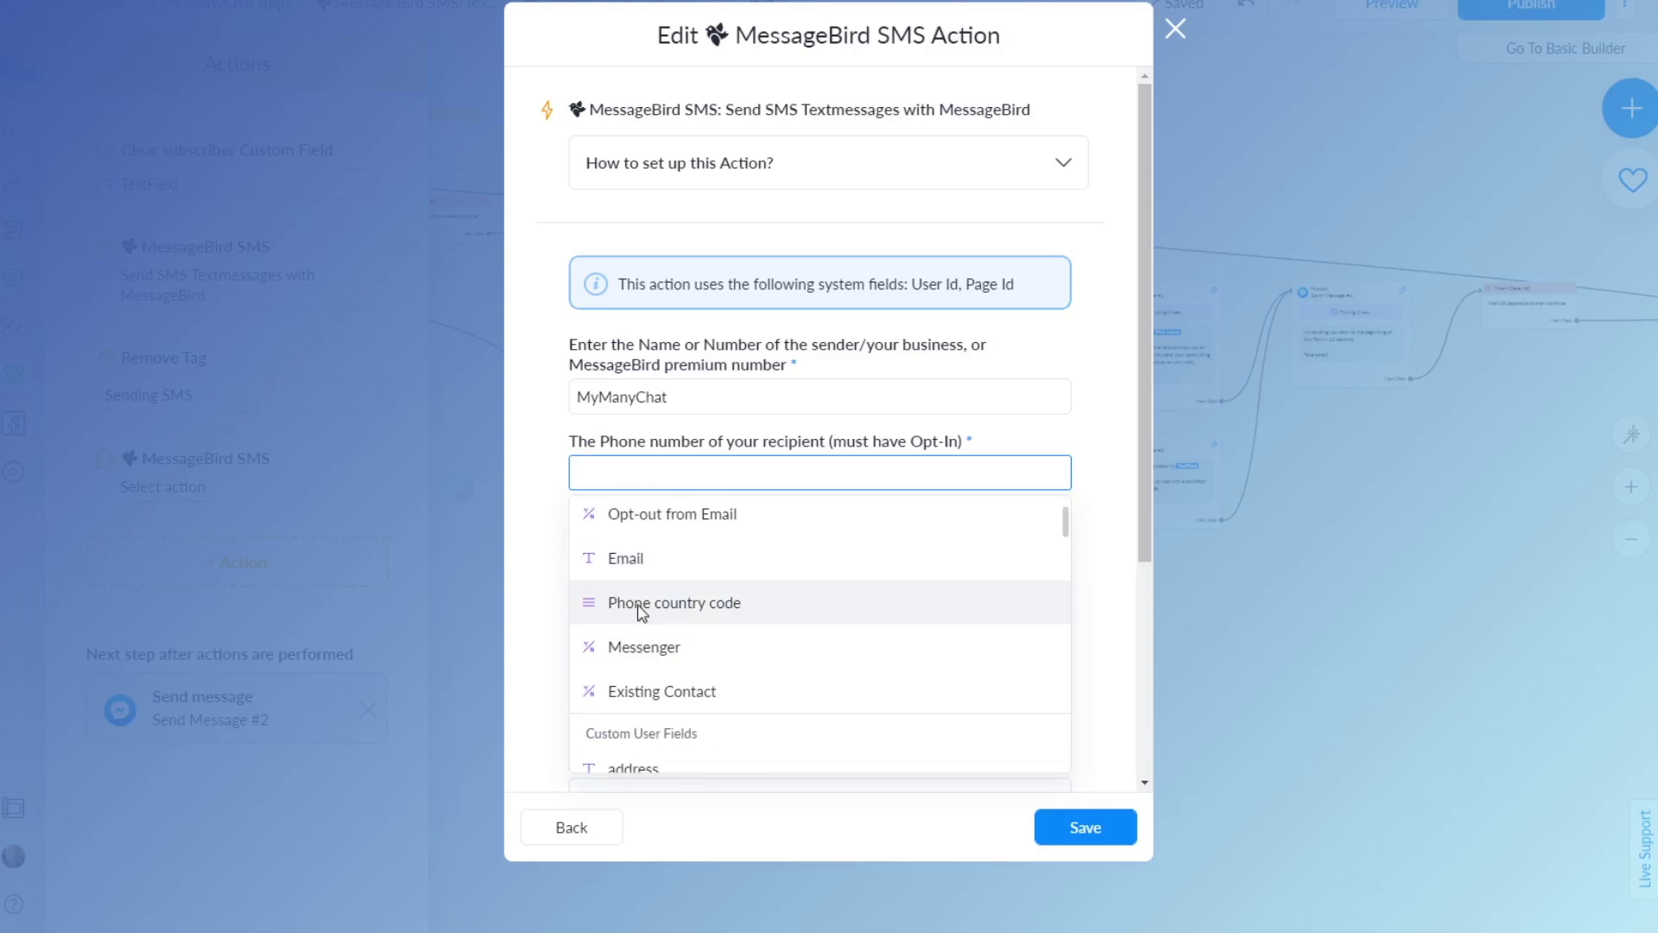
scroll(646, 650, up, 2)
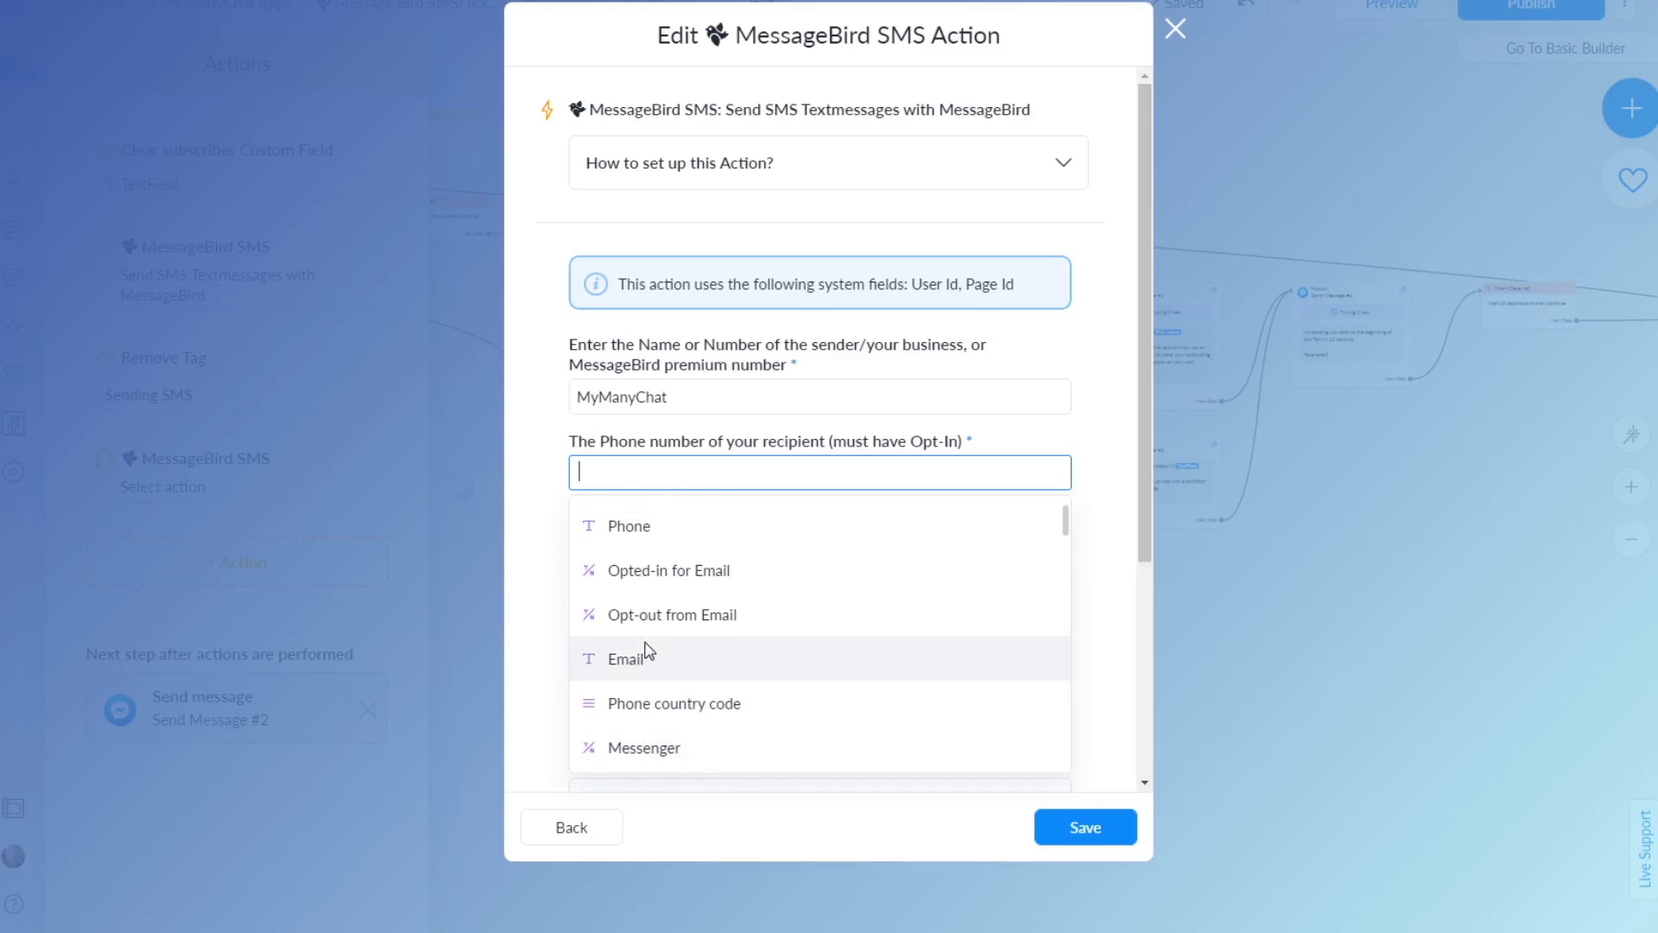
scroll(655, 644, down, 4)
scroll(639, 578, up, 3)
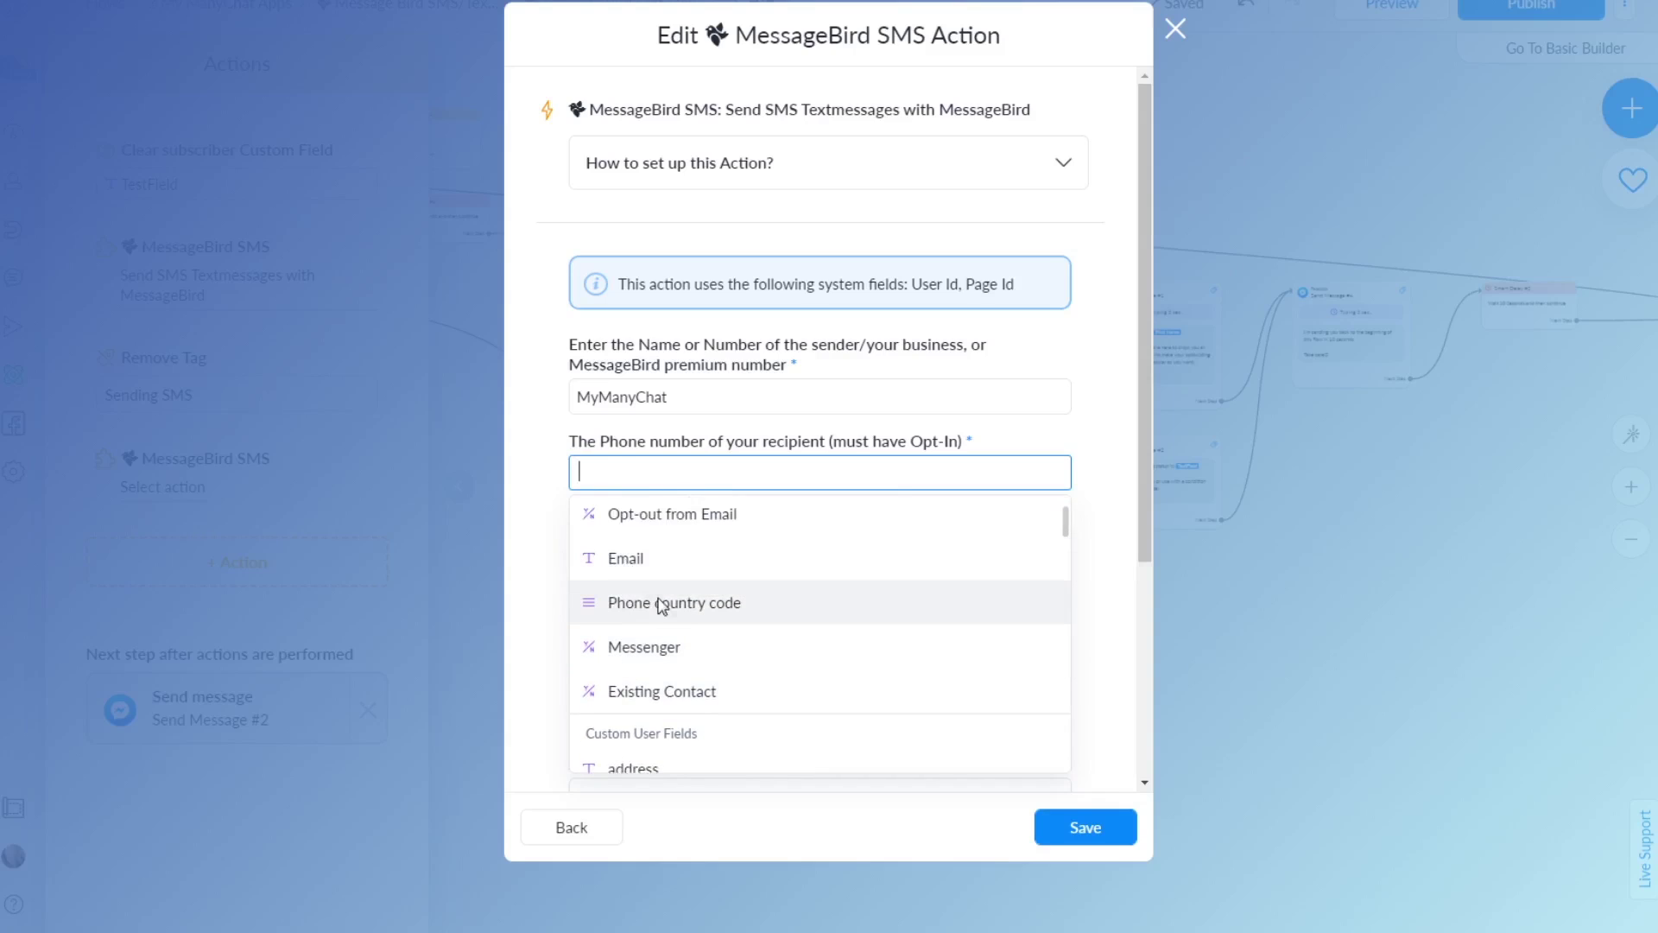
scroll(636, 560, up, 5)
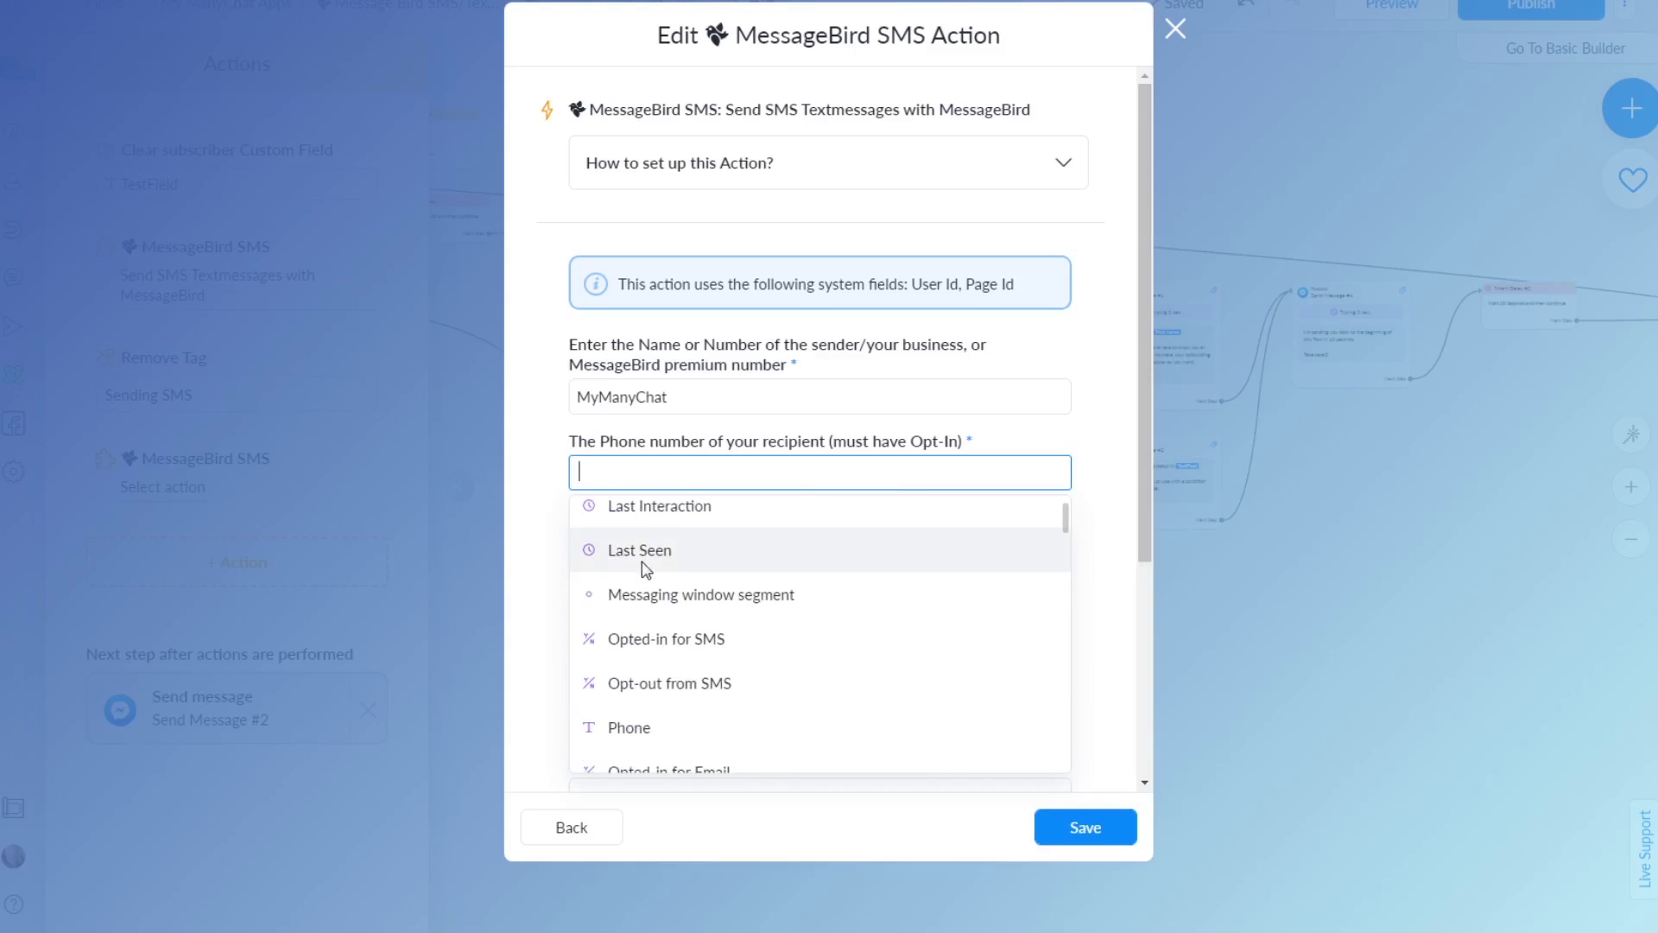
click(639, 726)
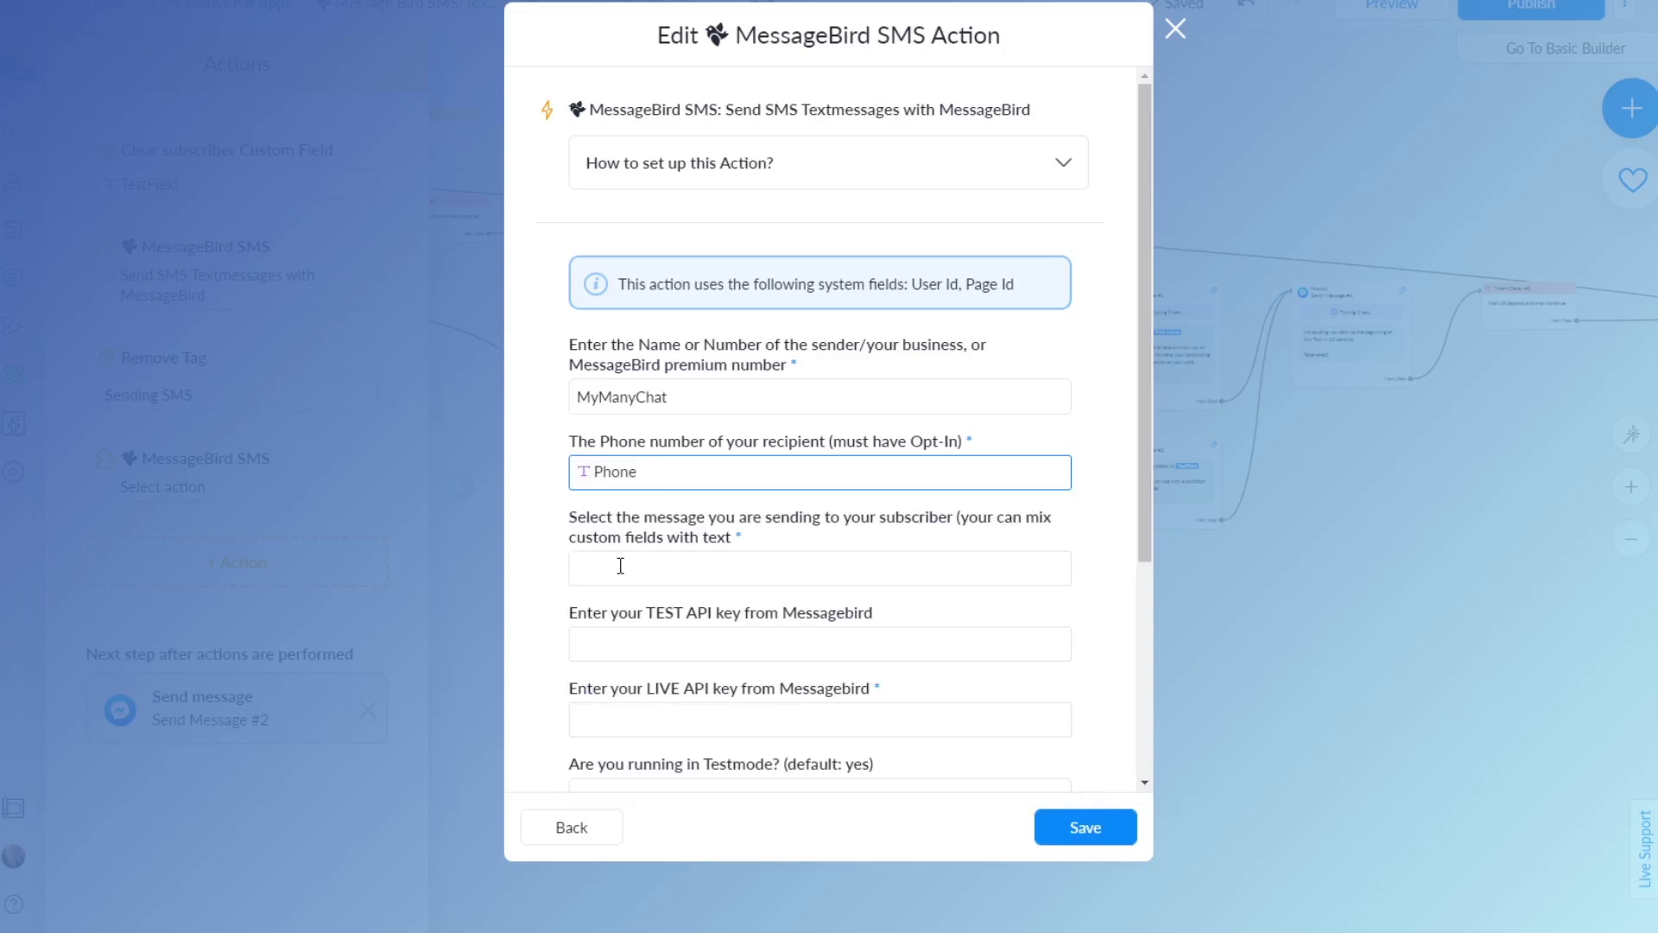
click(594, 564)
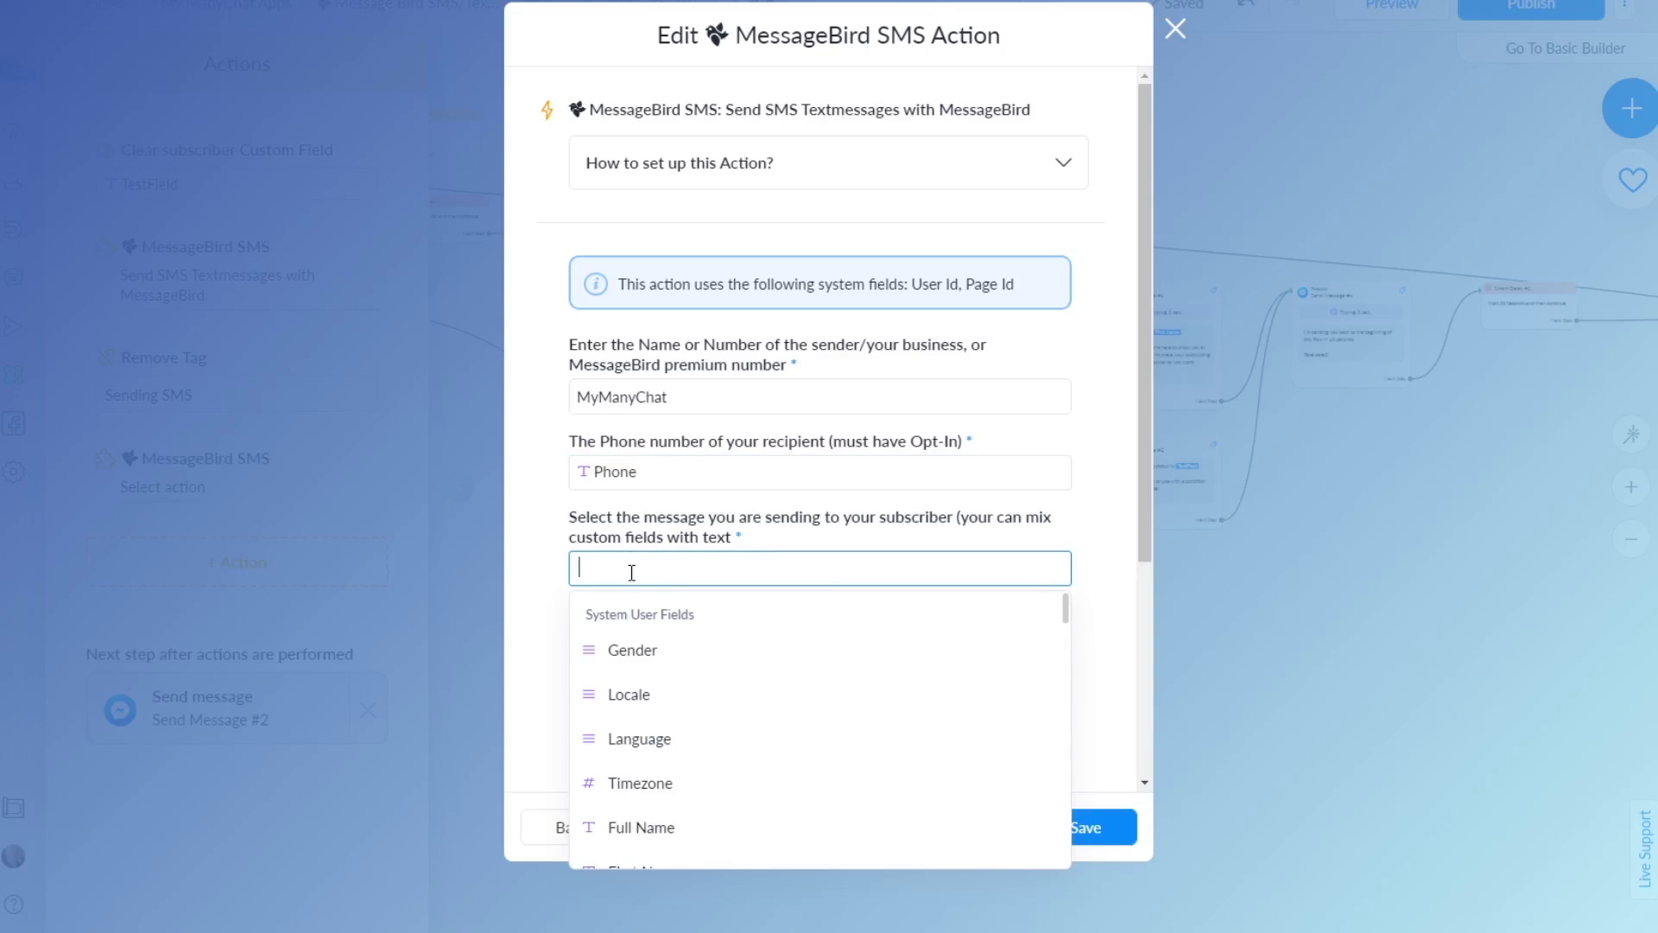
text(Hi {)
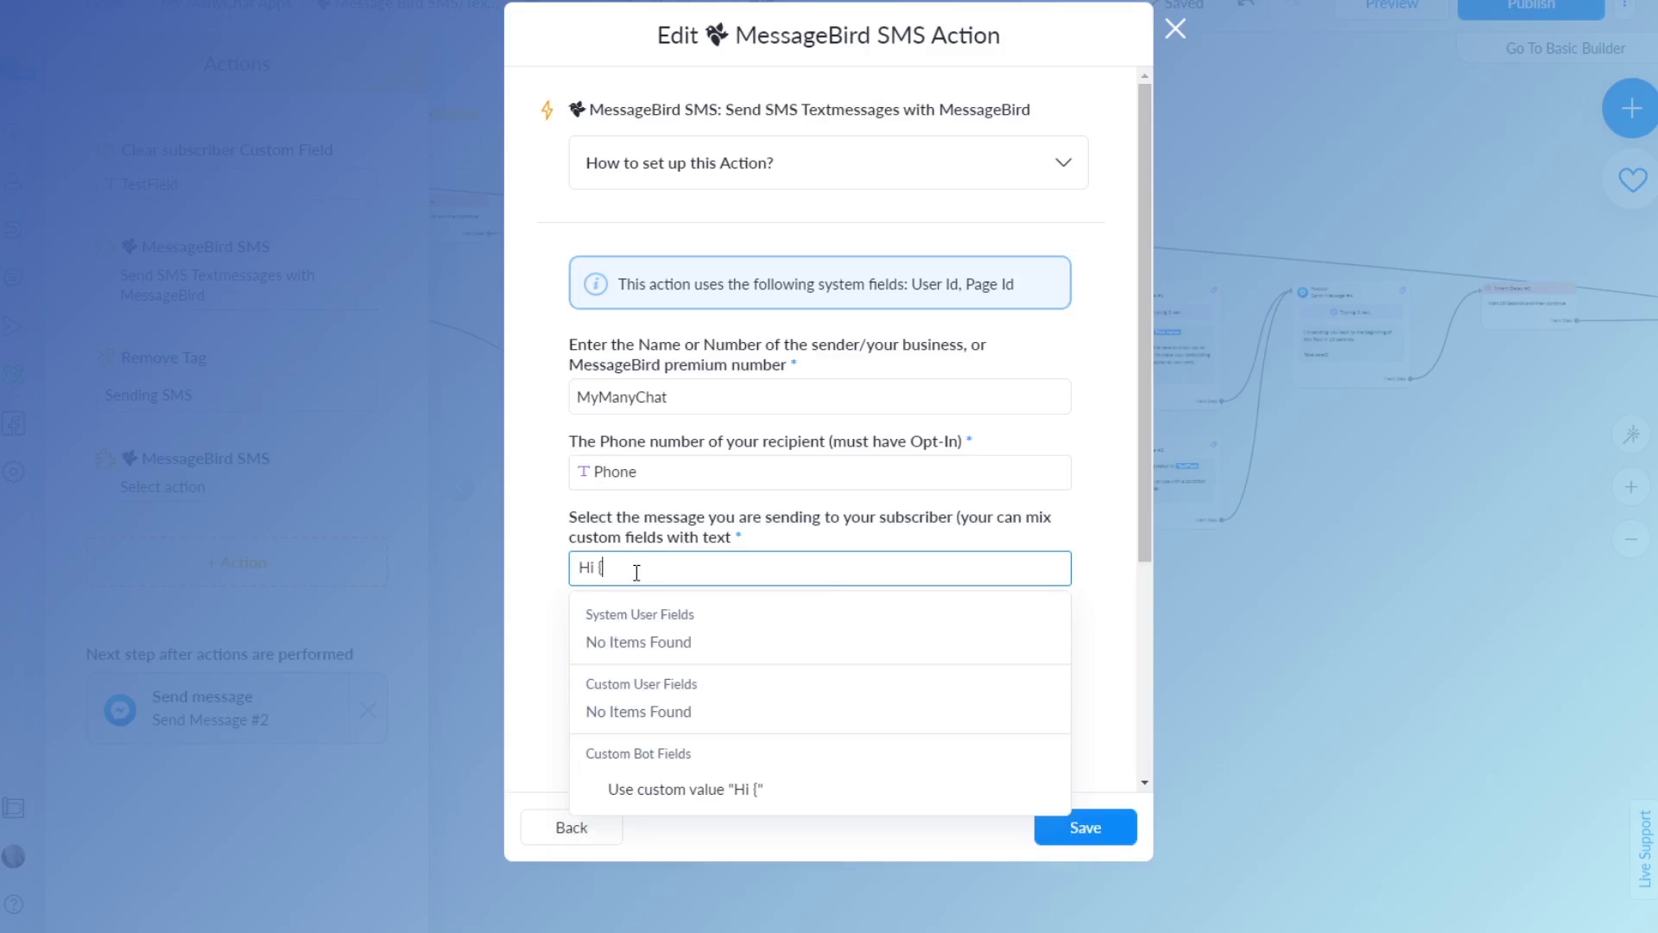
text(})
key(BackSpace)
key(BackSpace)
key(BackSpace)
text({)
key(BackSpace)
text(, her eis a test me)
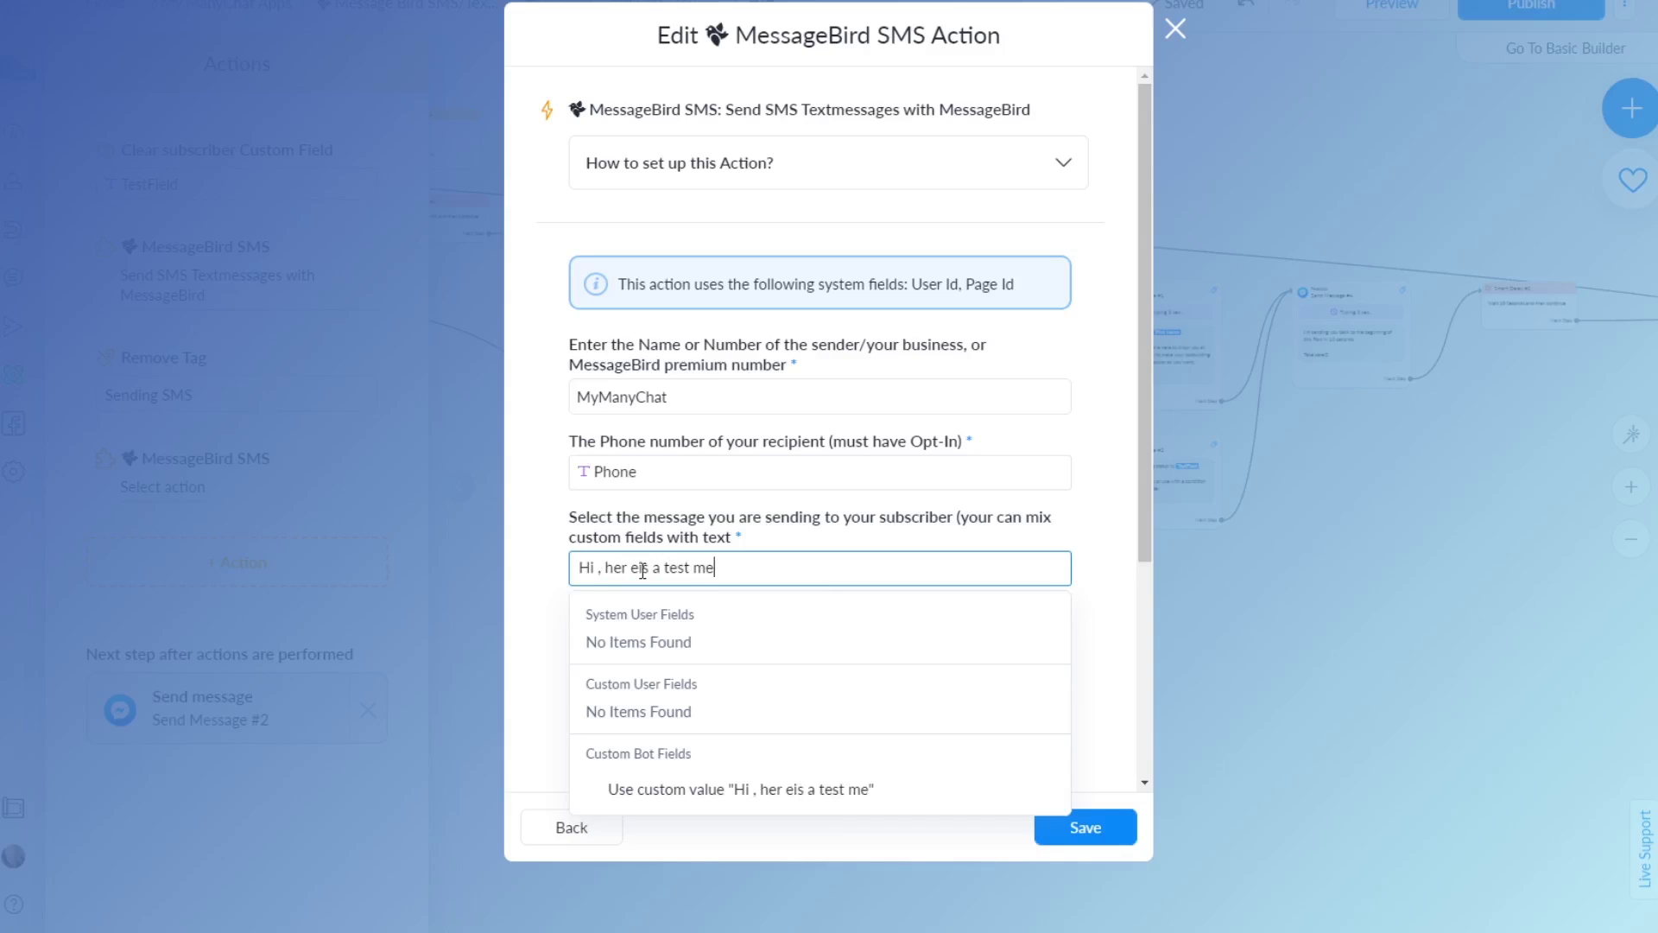
text(ssage. Click the link b)
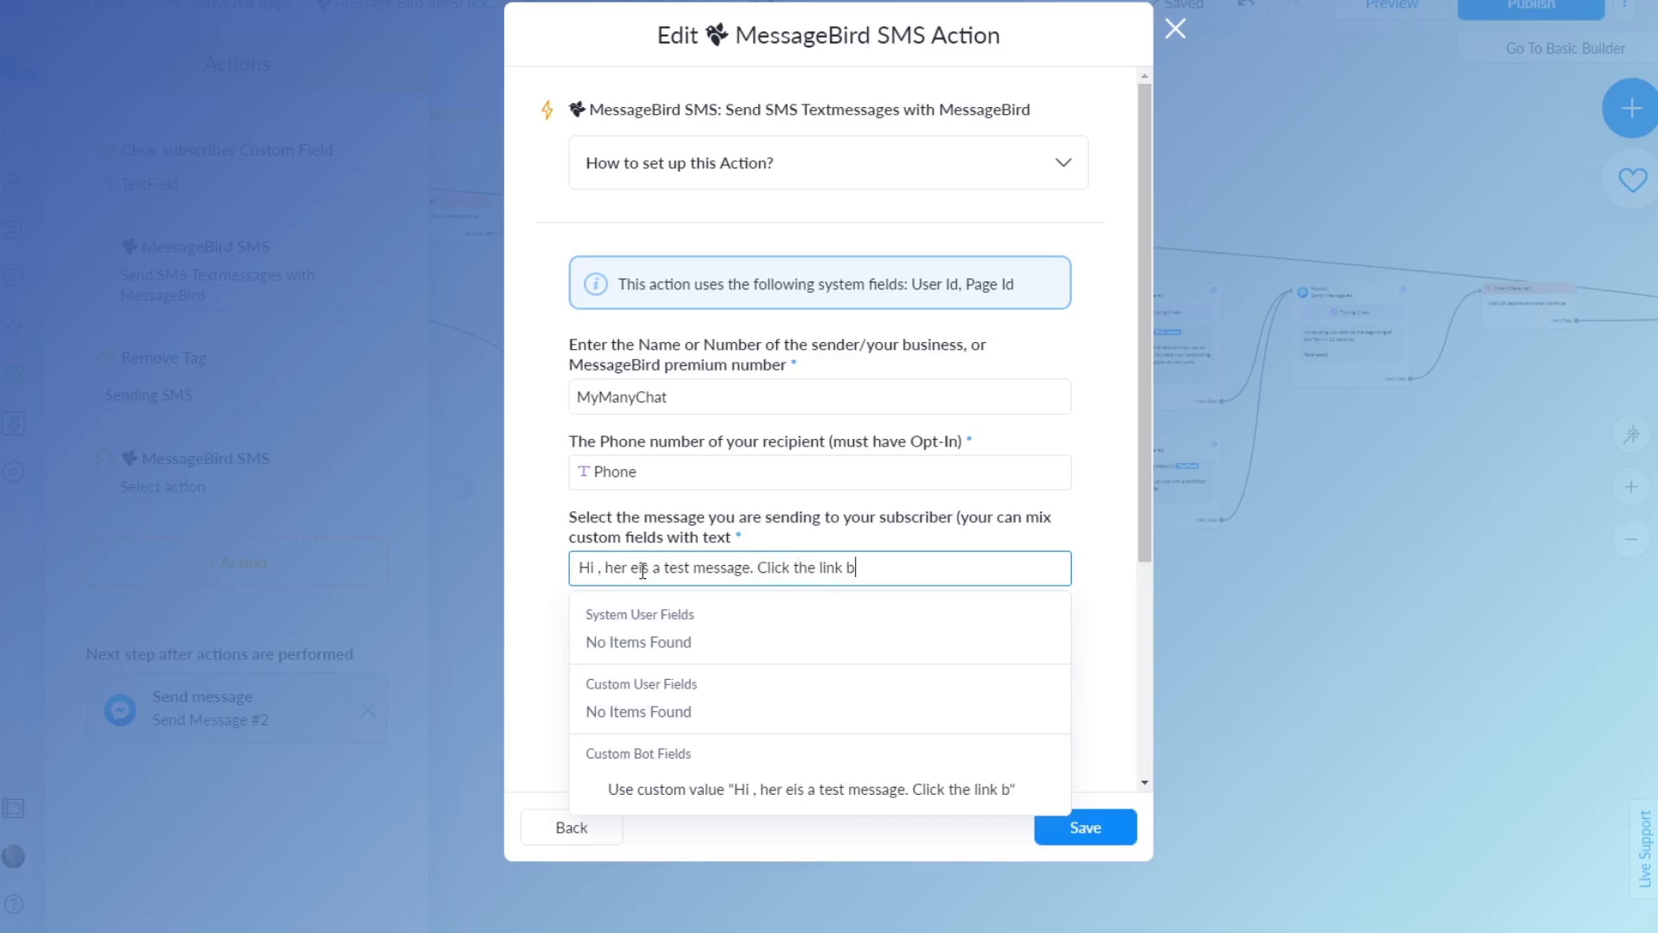
text(elow: https://)
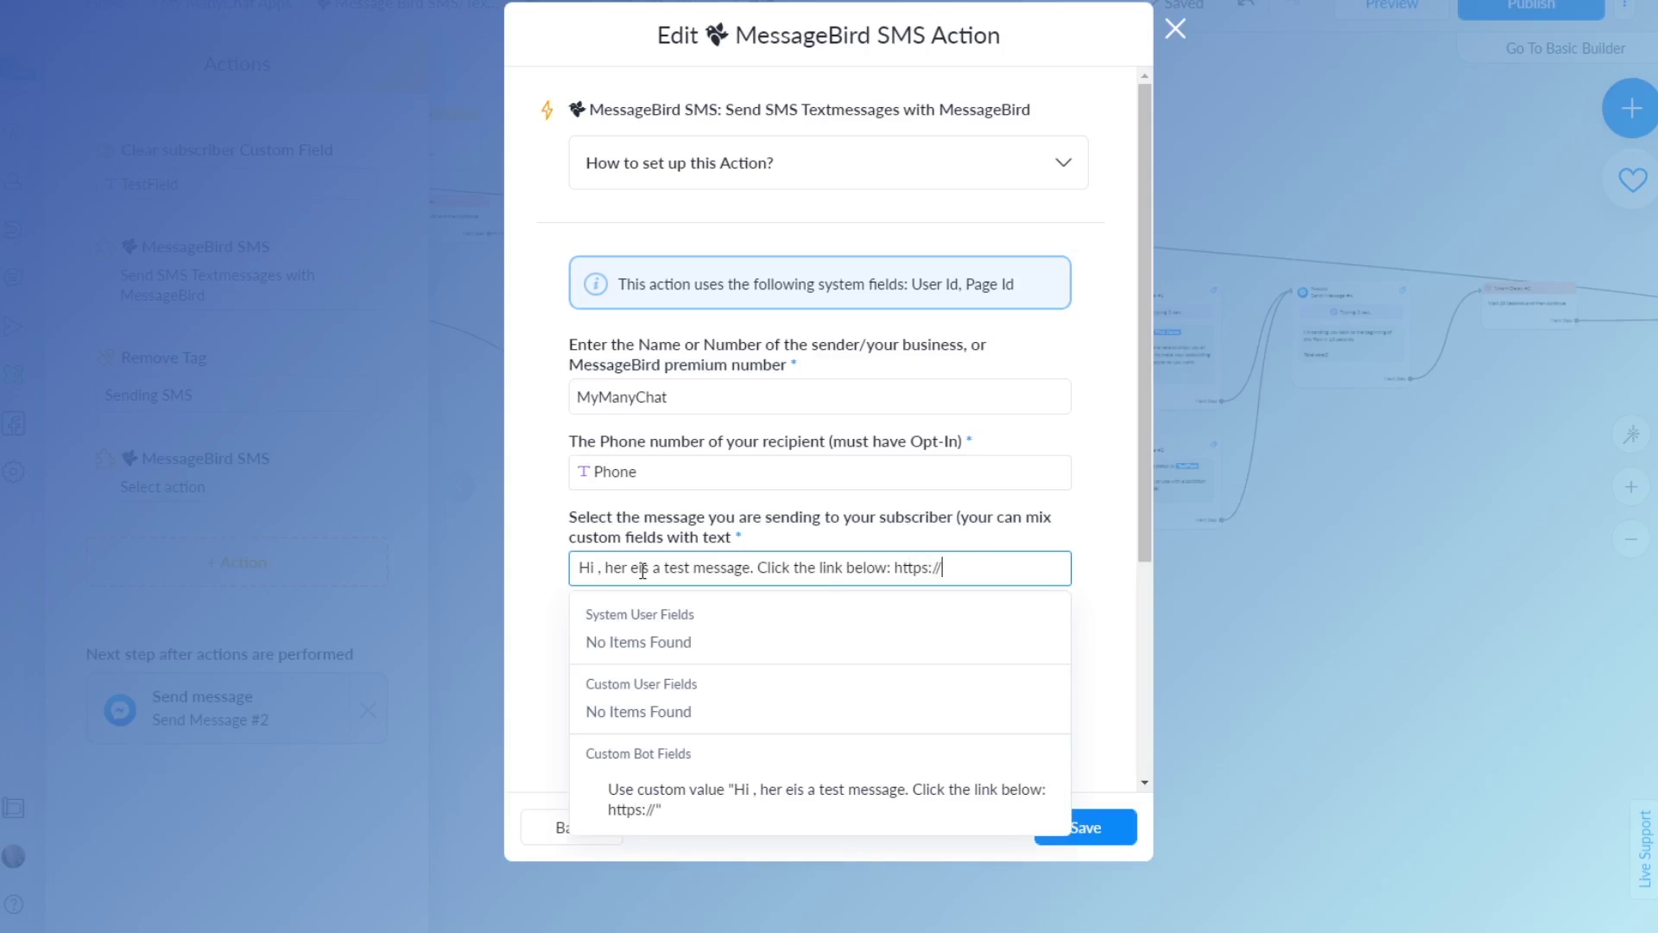
text(manychat.com)
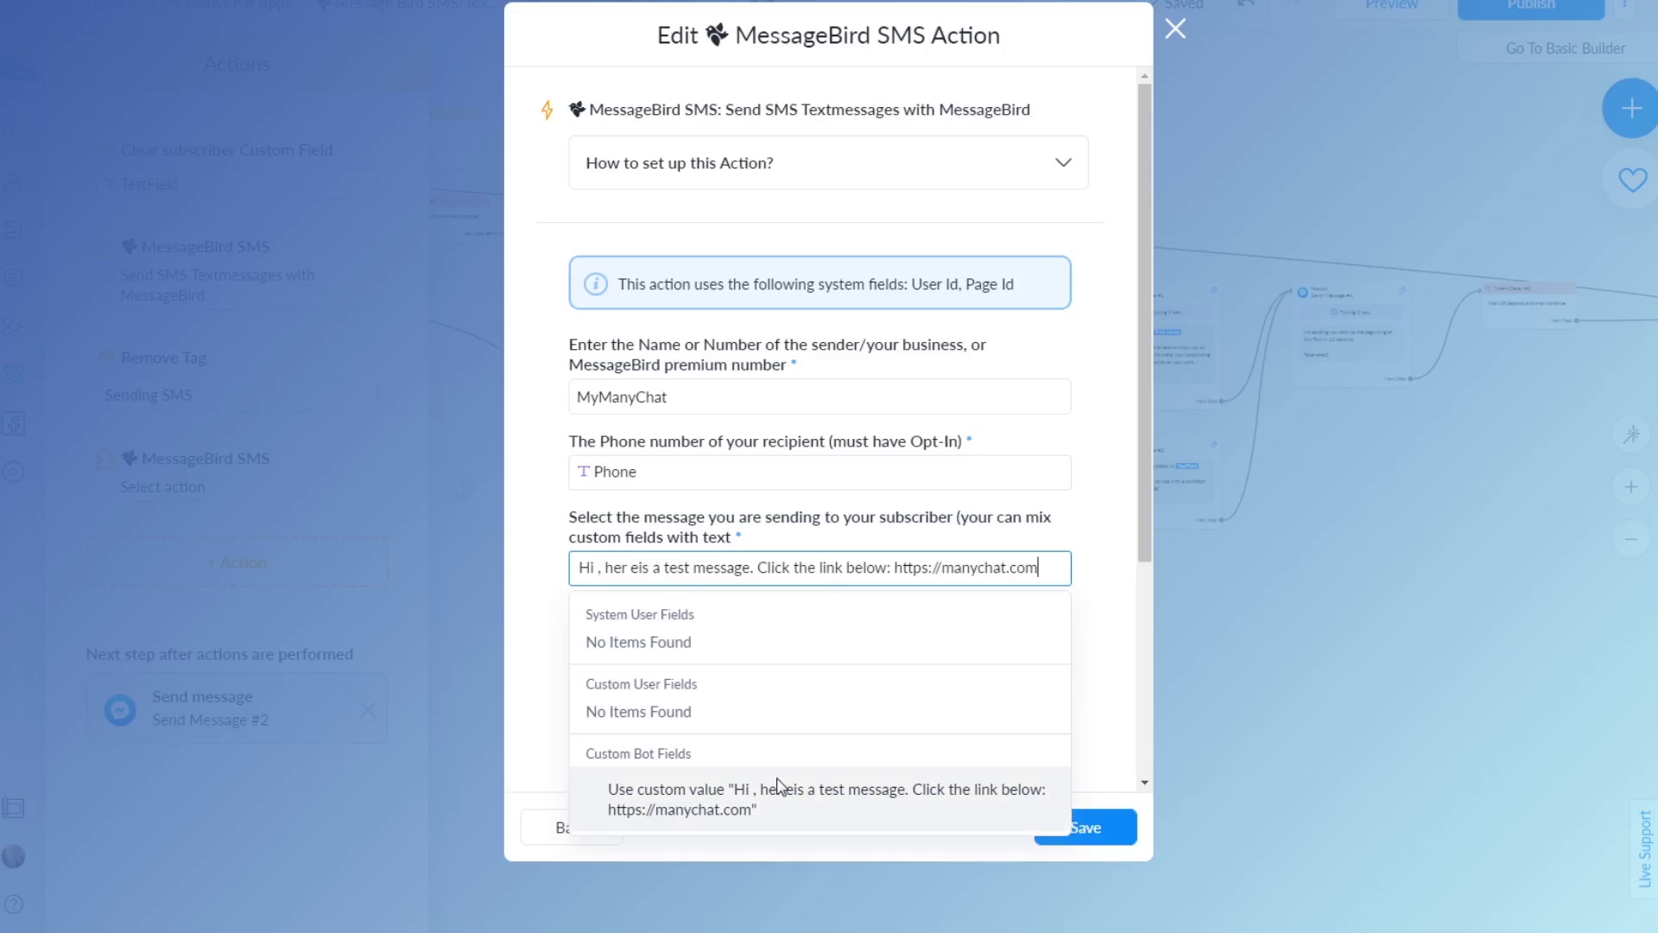
click(788, 801)
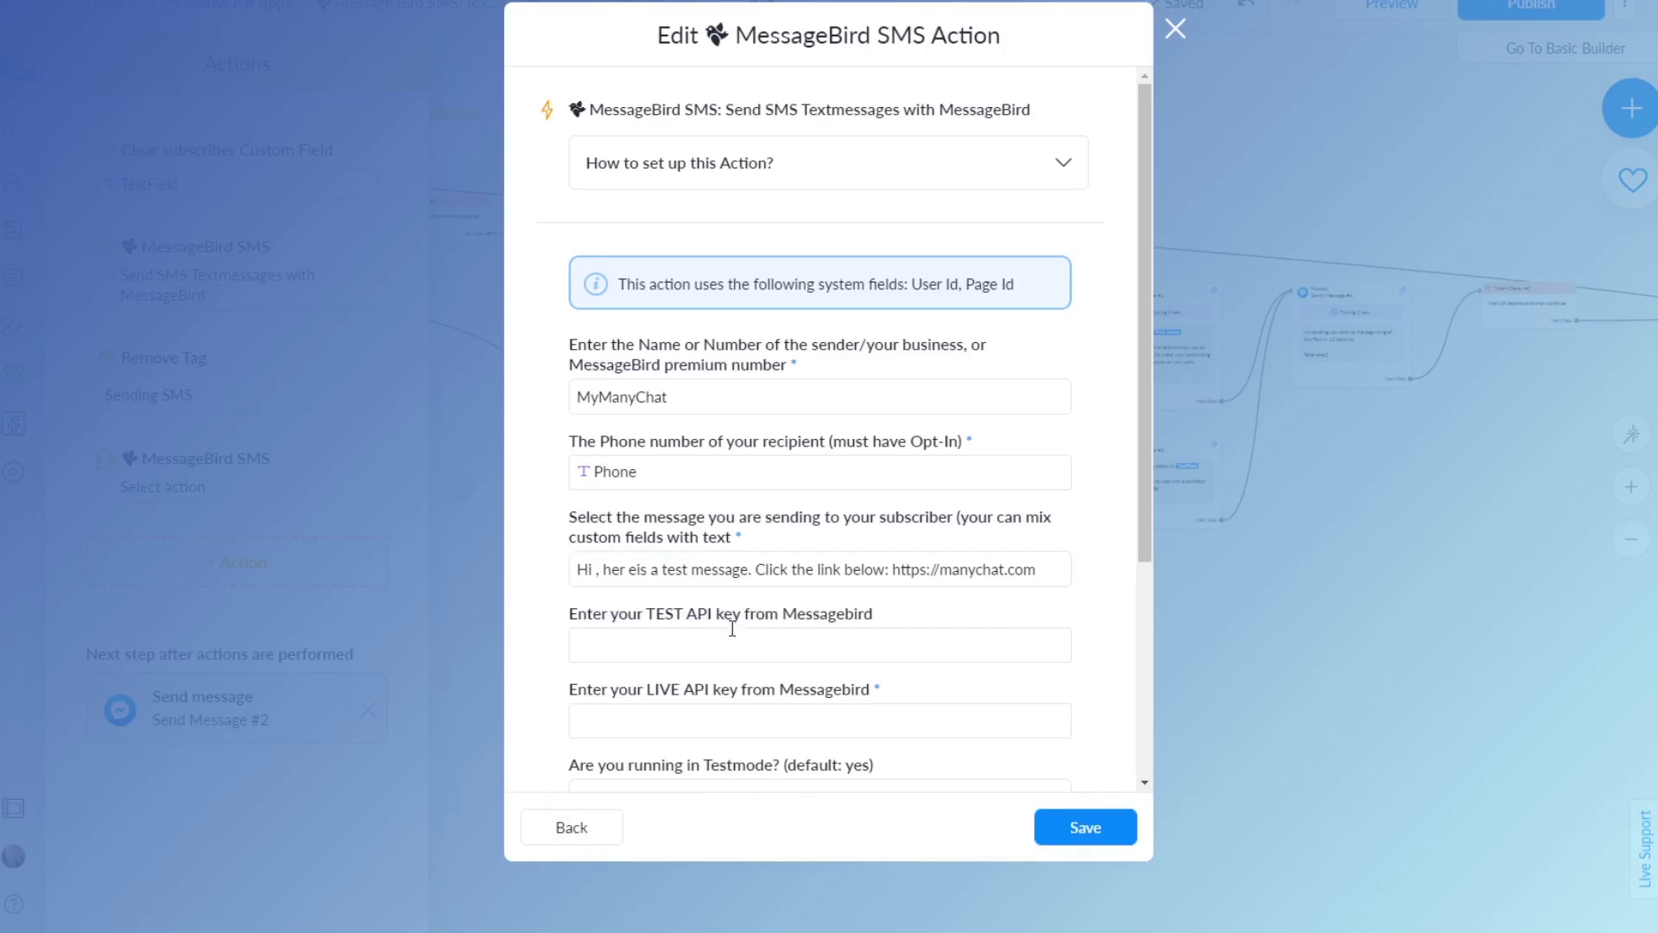
Fix the 'her eis' typo and insert the First Name field after 'Hi'
click(624, 570)
key(BackSpace)
key(Right)
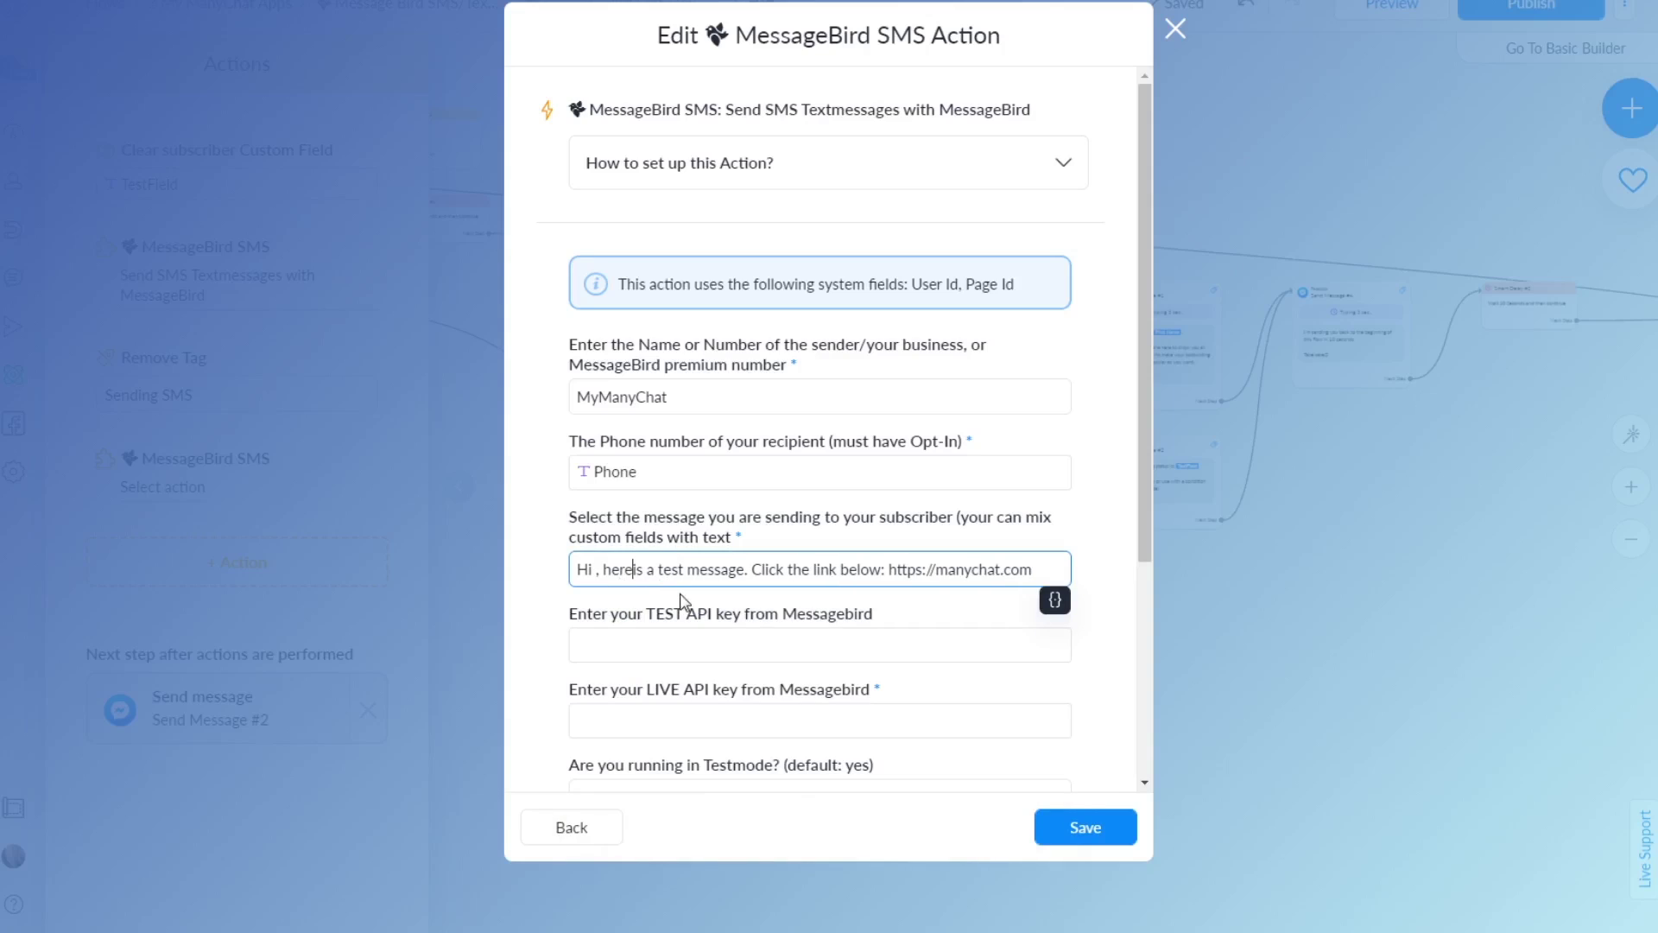
click(1056, 601)
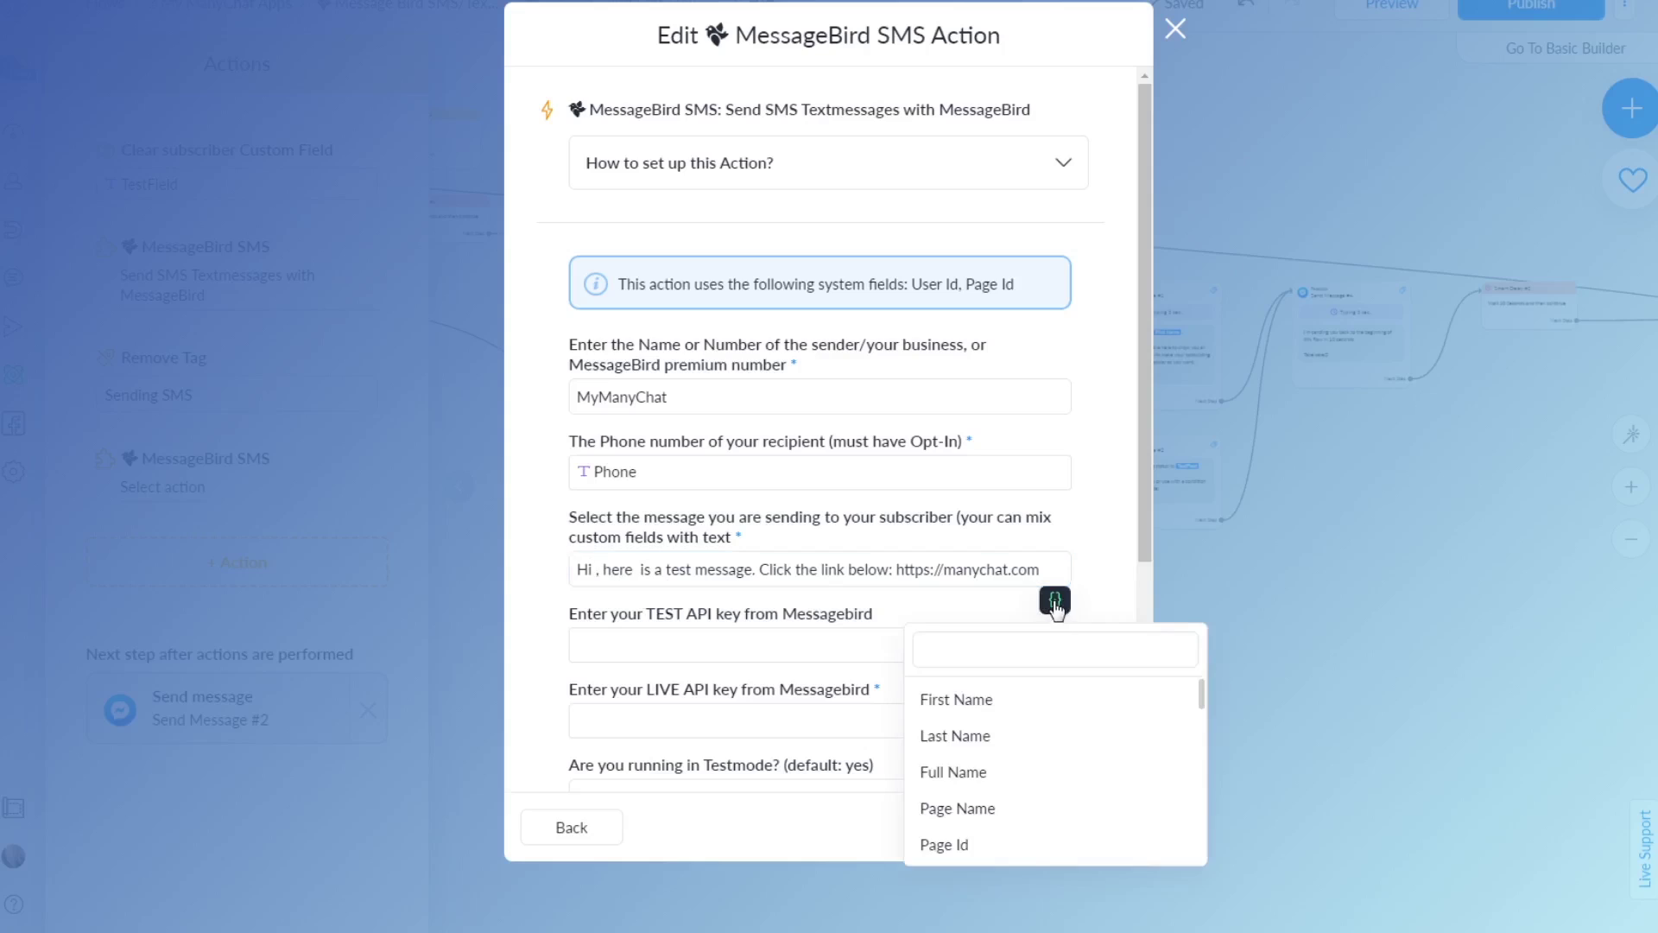
click(951, 700)
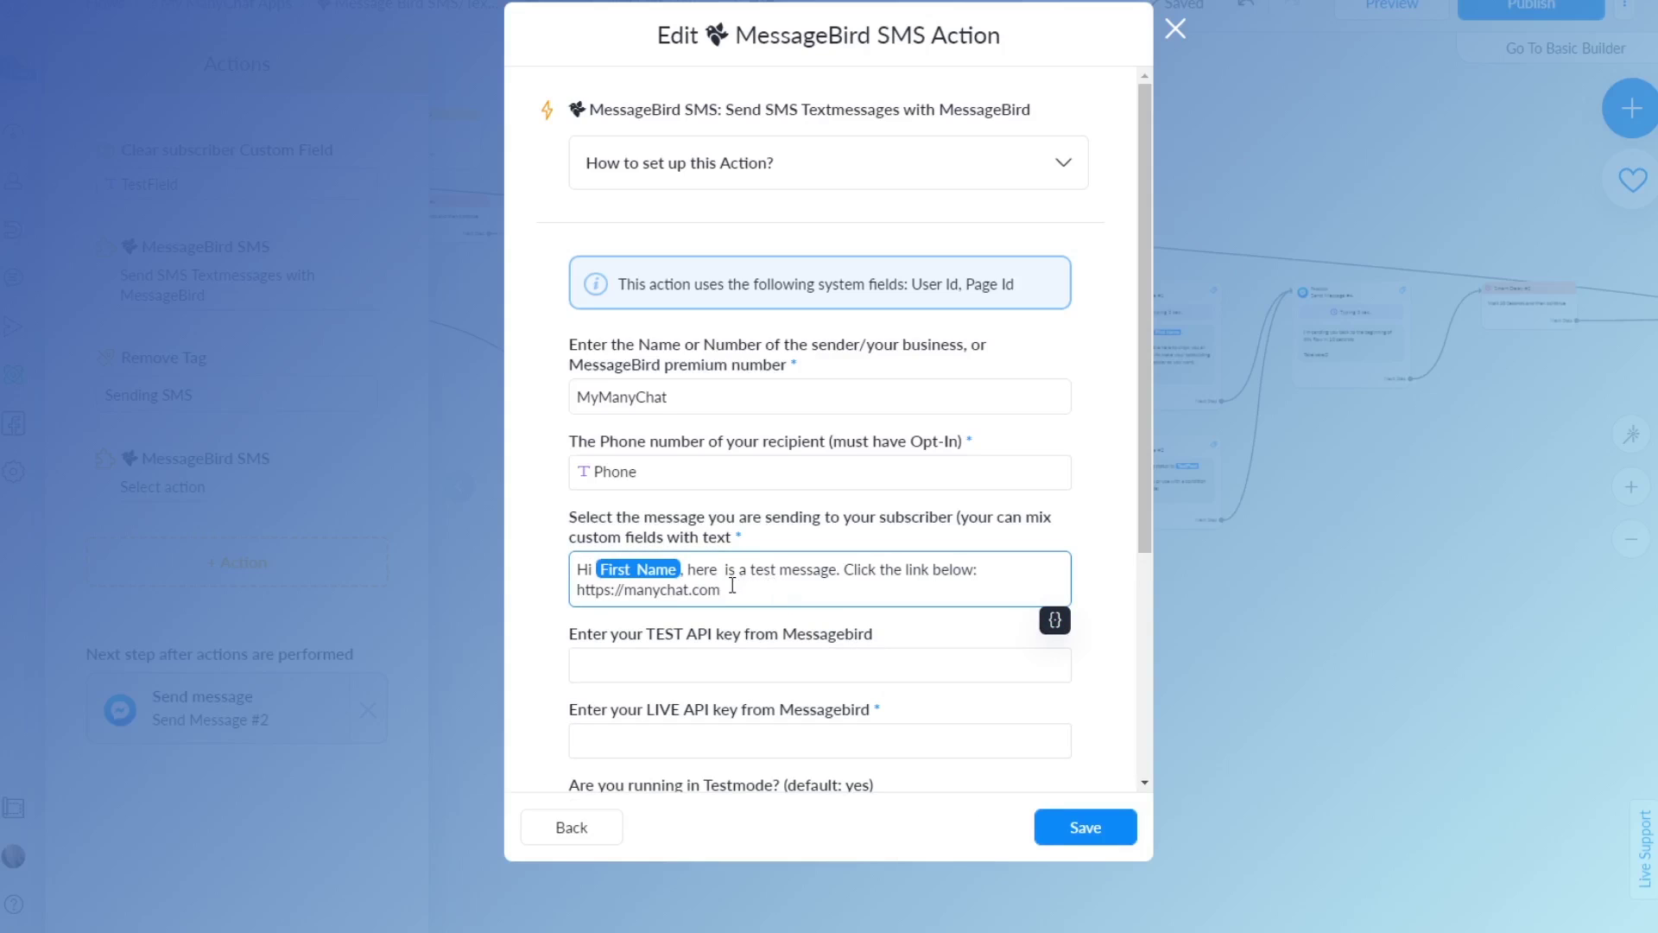
click(555, 596)
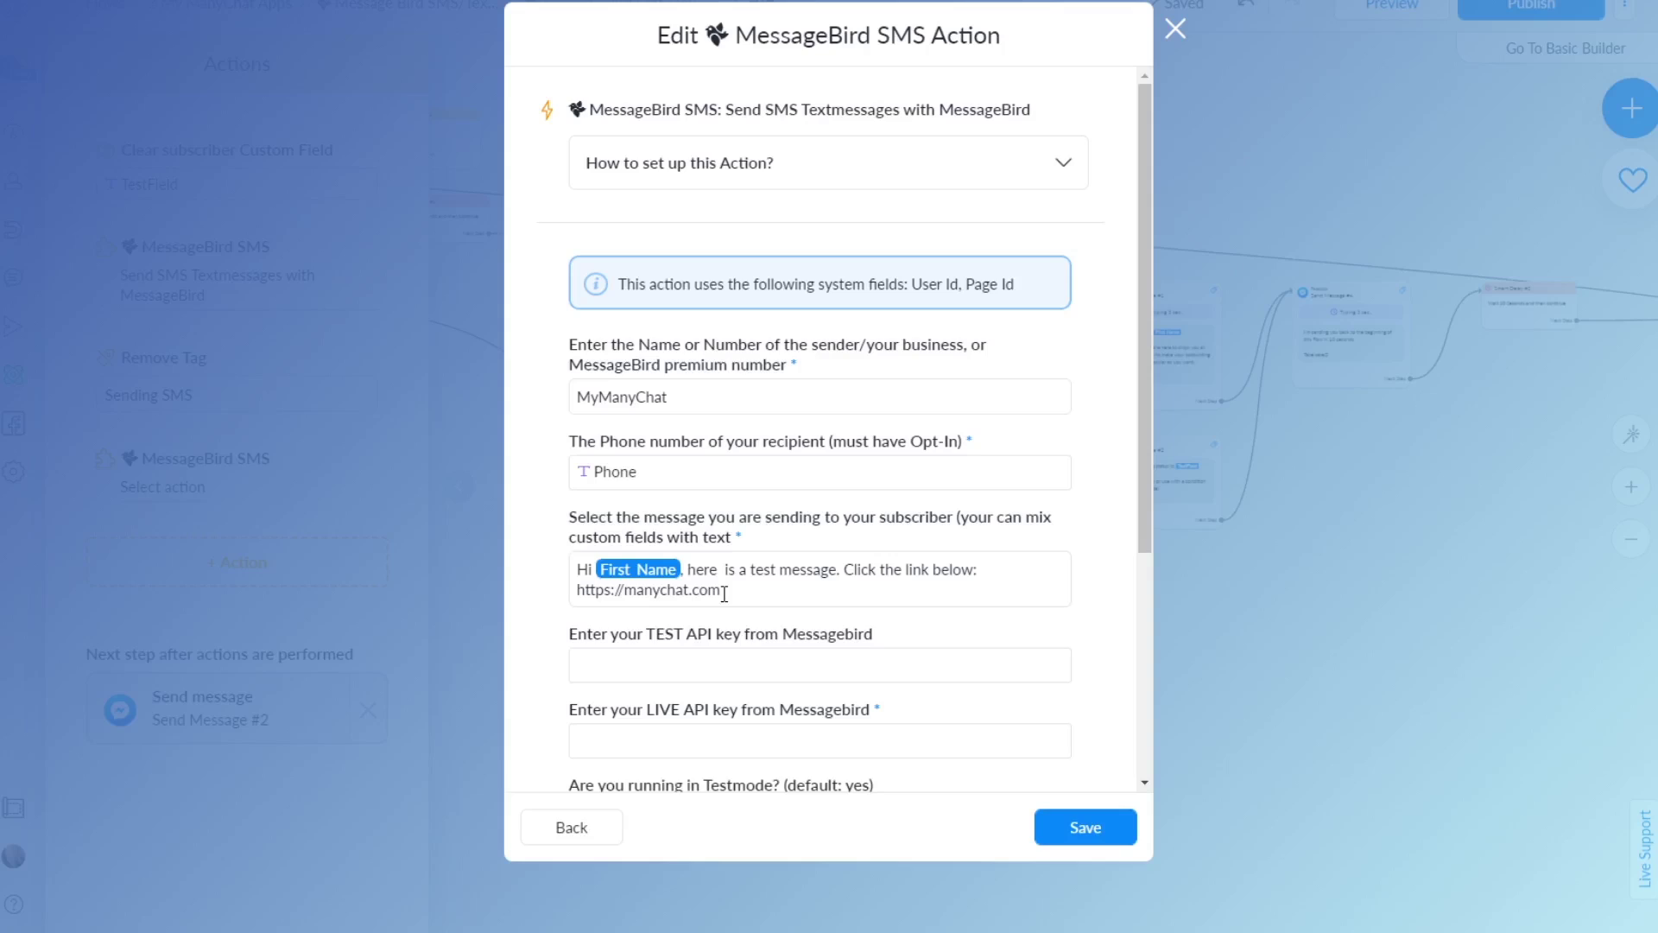
click(638, 664)
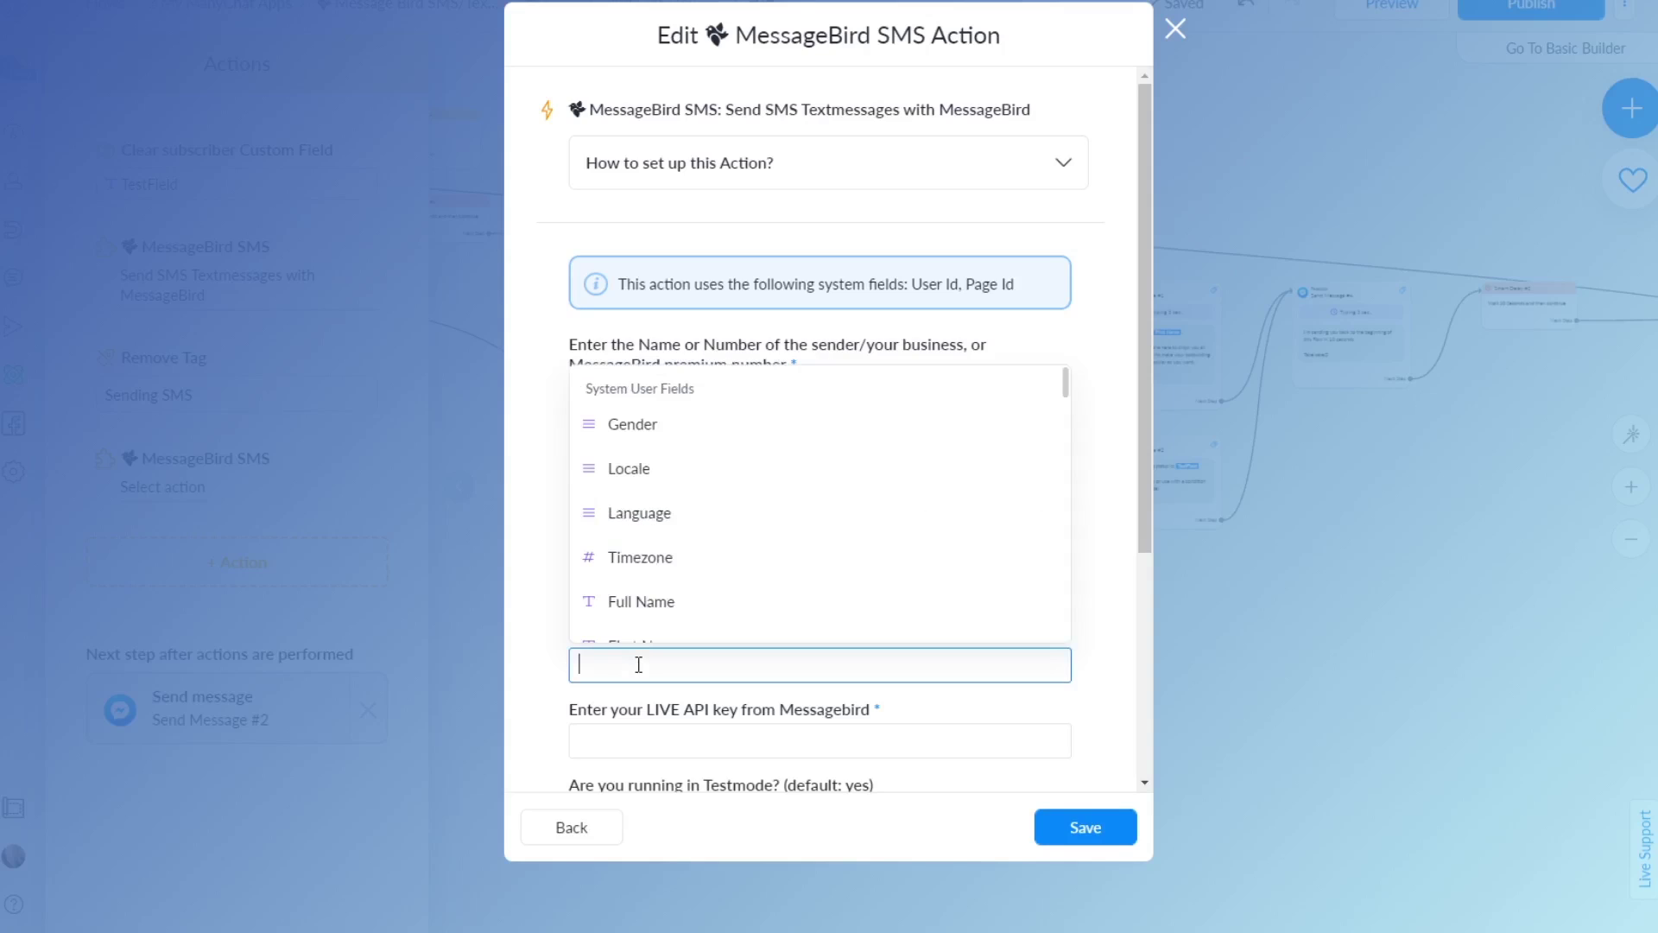
click(540, 660)
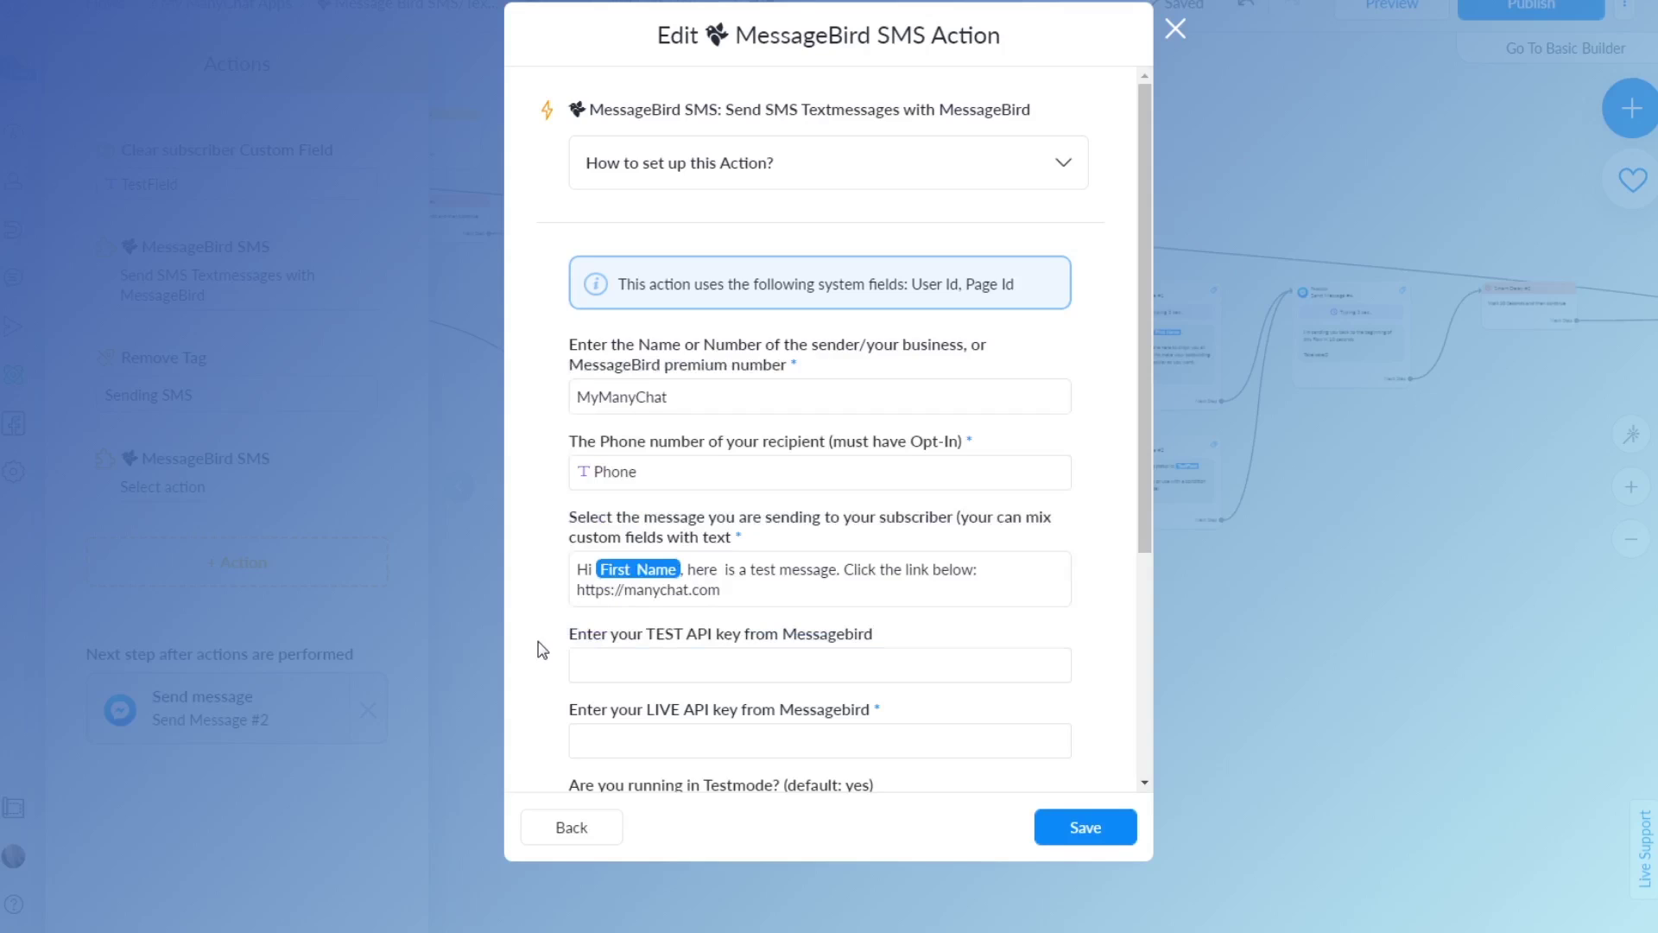
click(657, 658)
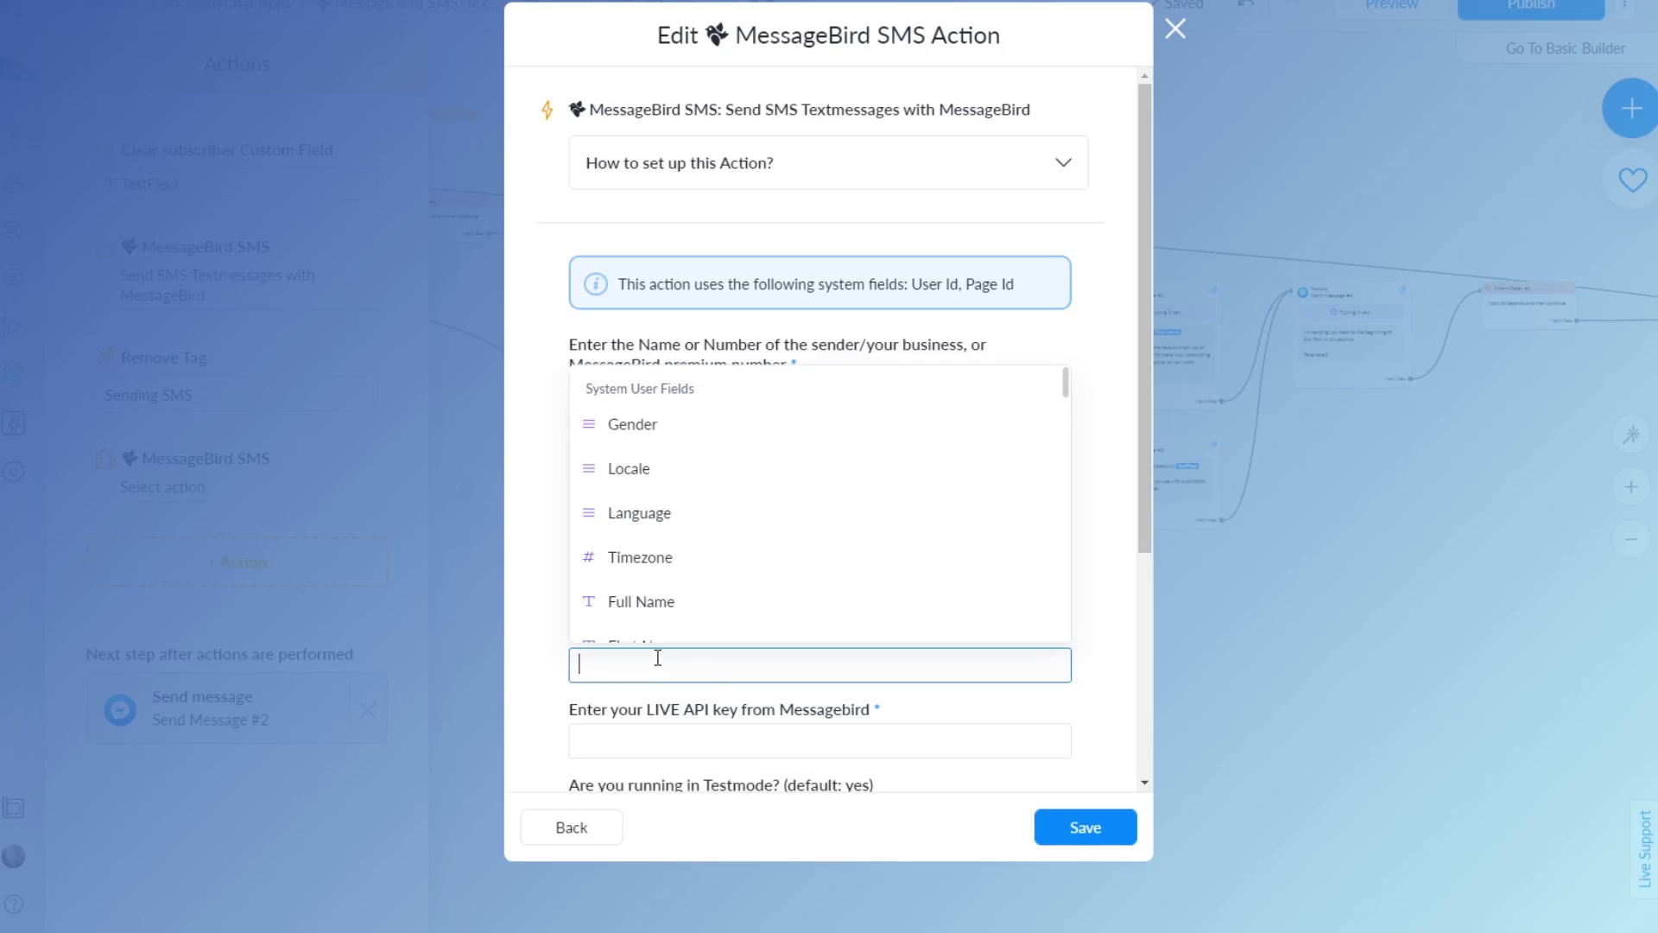
key(ctrl+v)
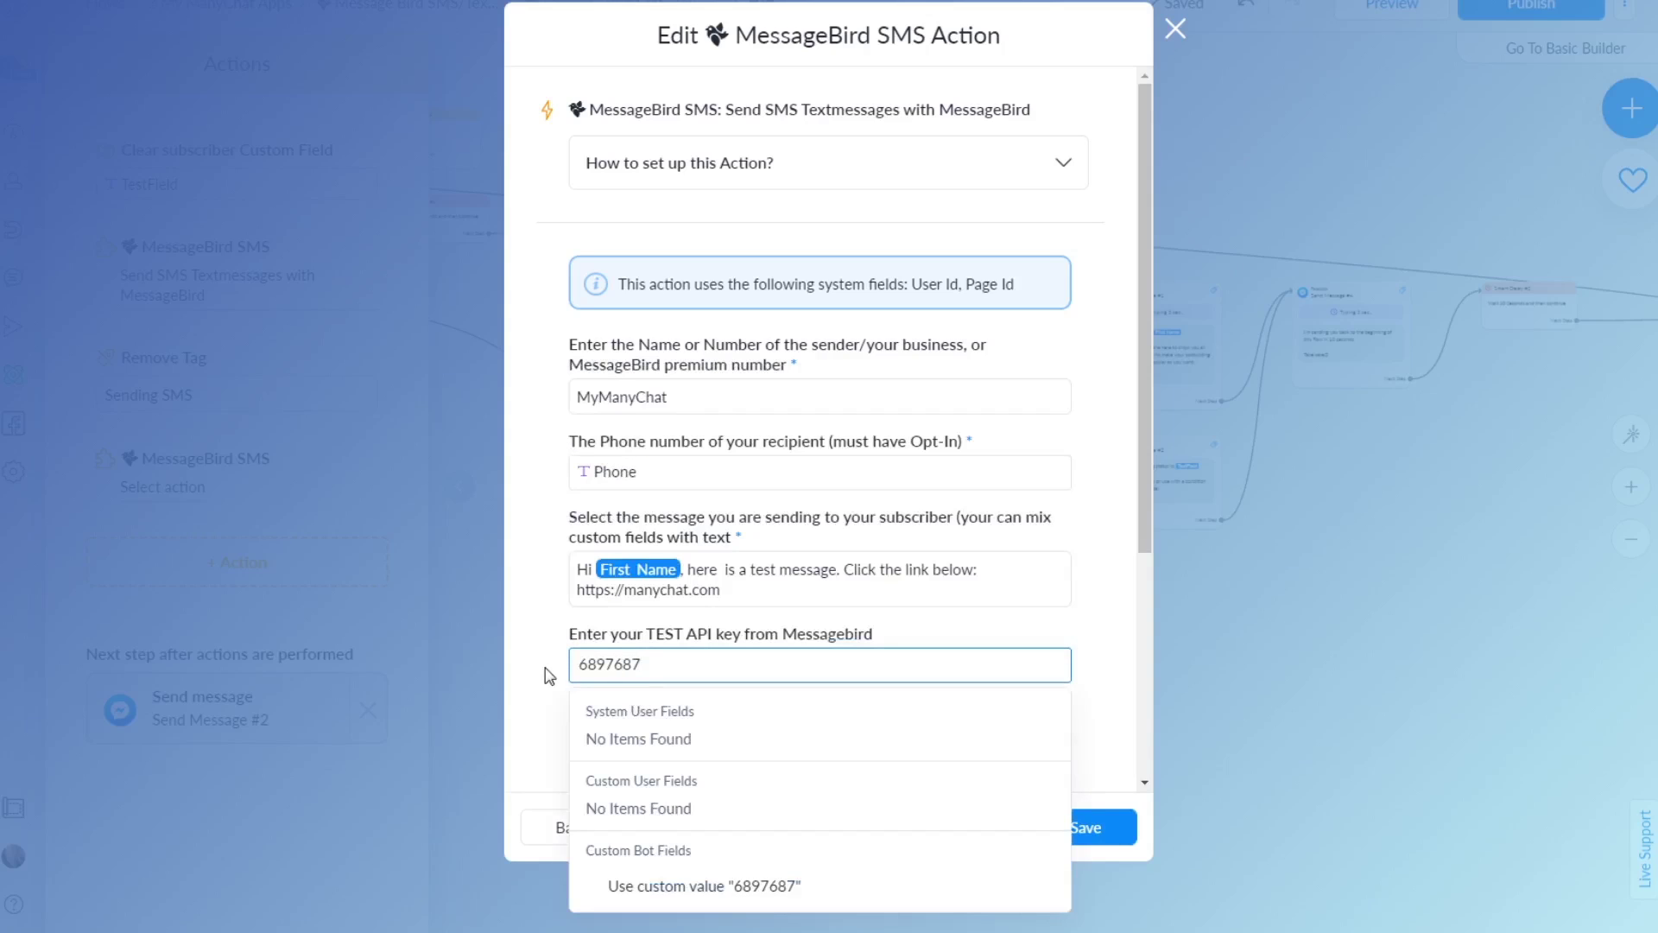
click(563, 707)
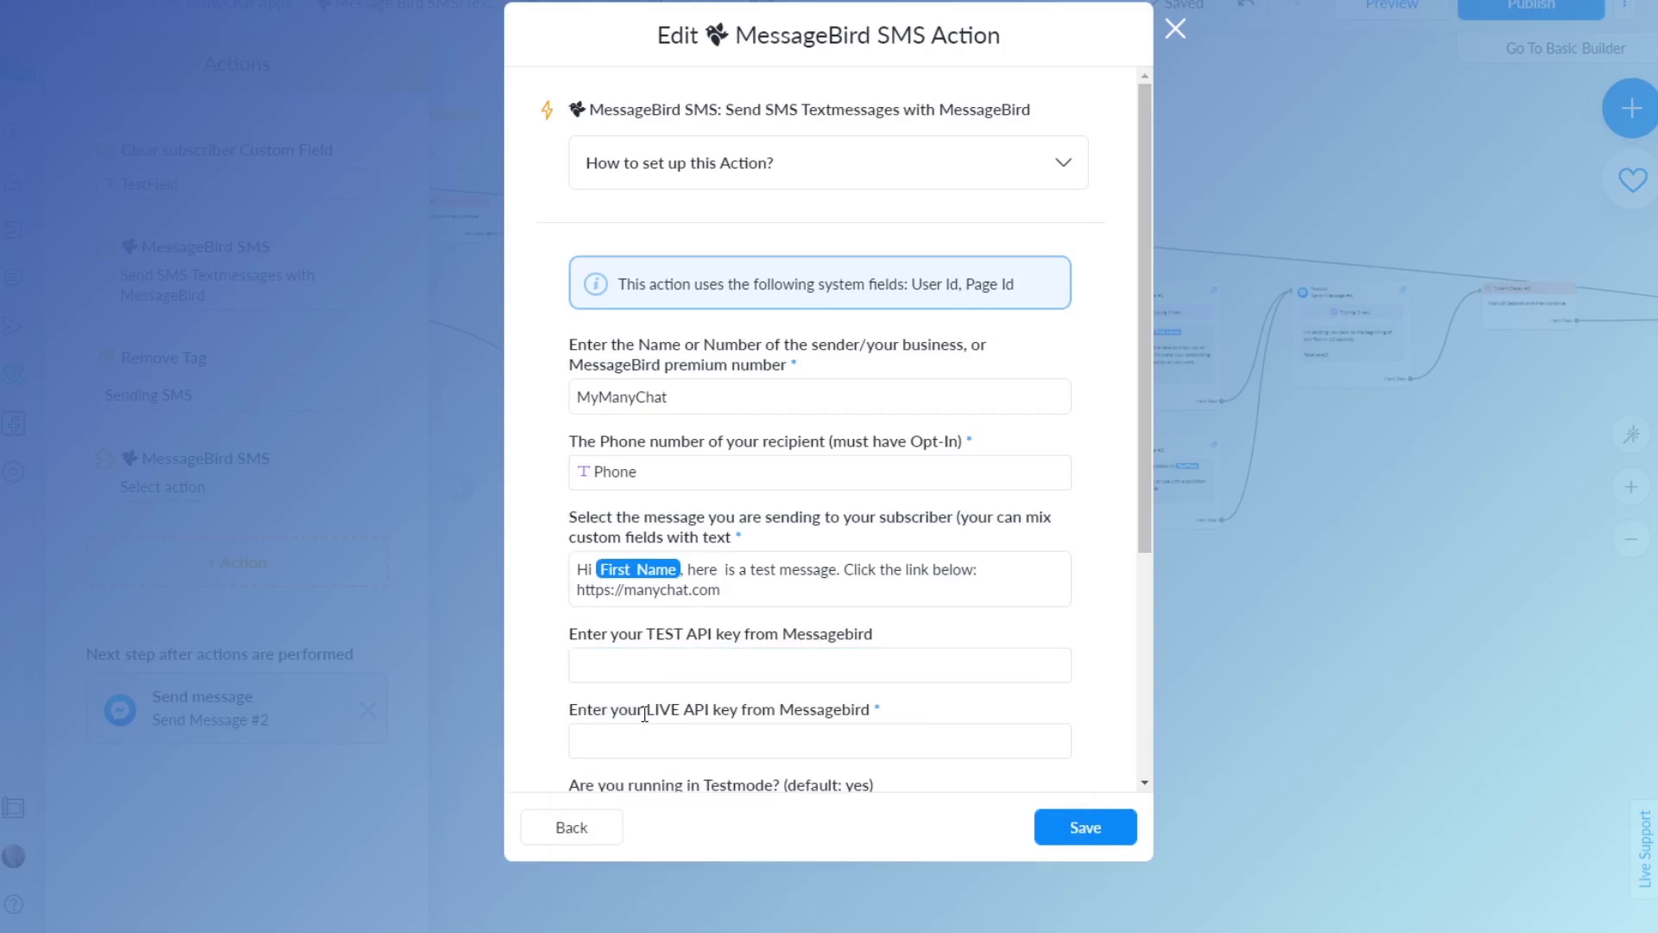
double_click(680, 633)
triple_click(681, 633)
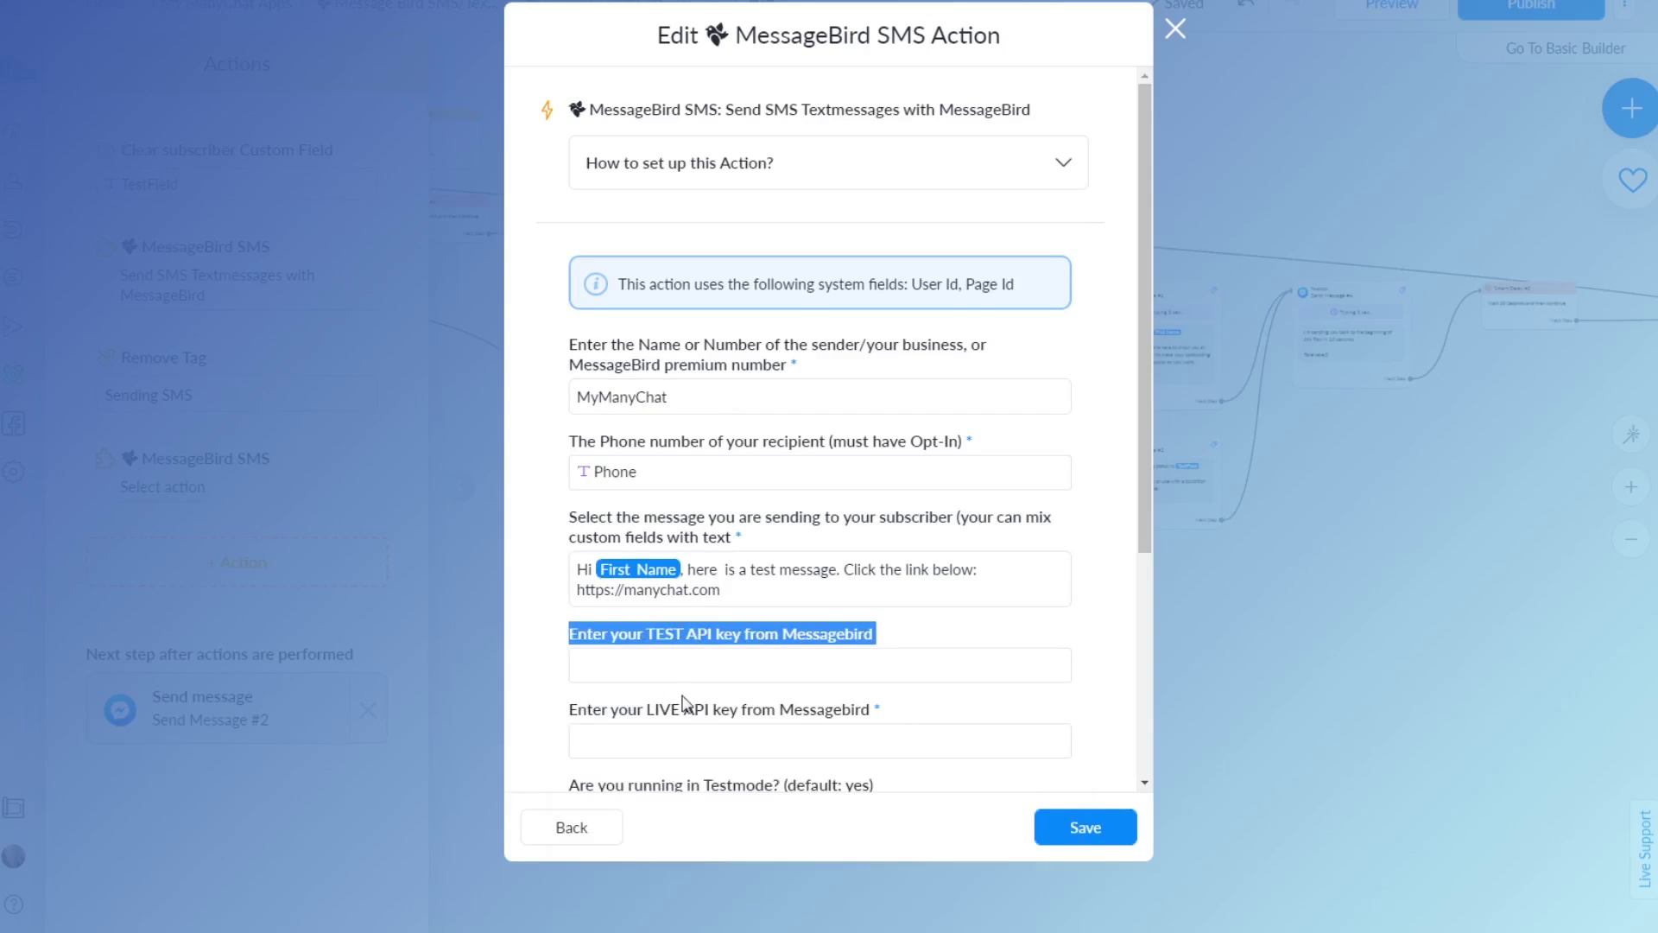
triple_click(695, 708)
scroll(541, 650, down, 4)
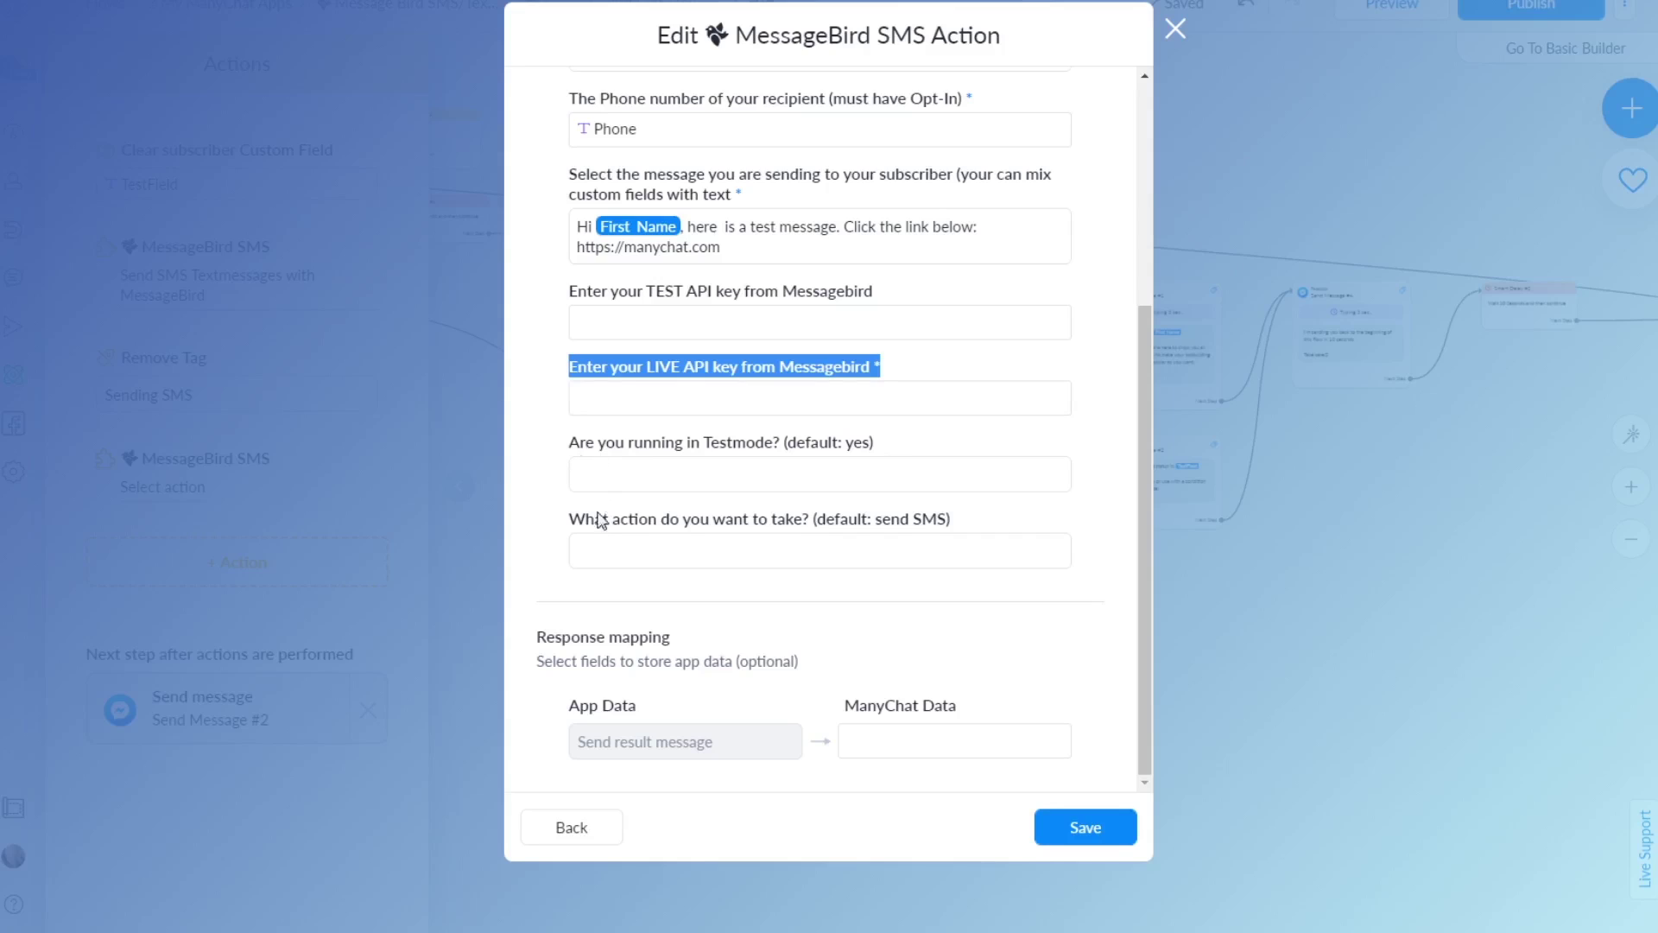
Choose Send SMS/Text Message in the 'What action do you want to take?' field
click(605, 538)
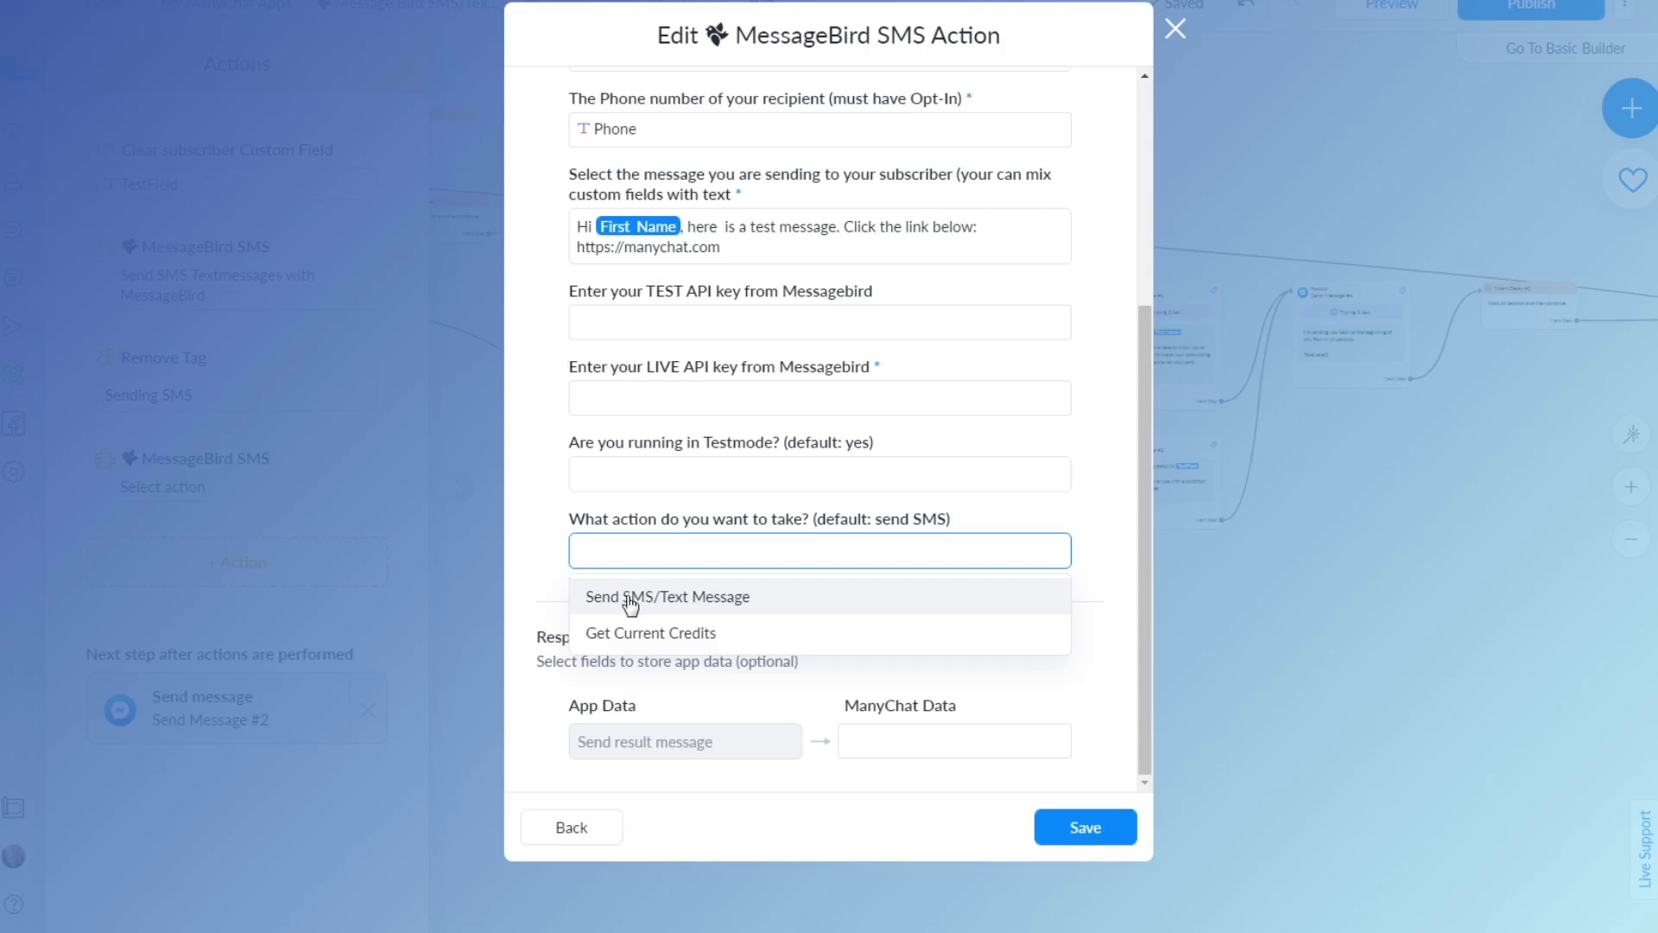
click(633, 599)
click(536, 583)
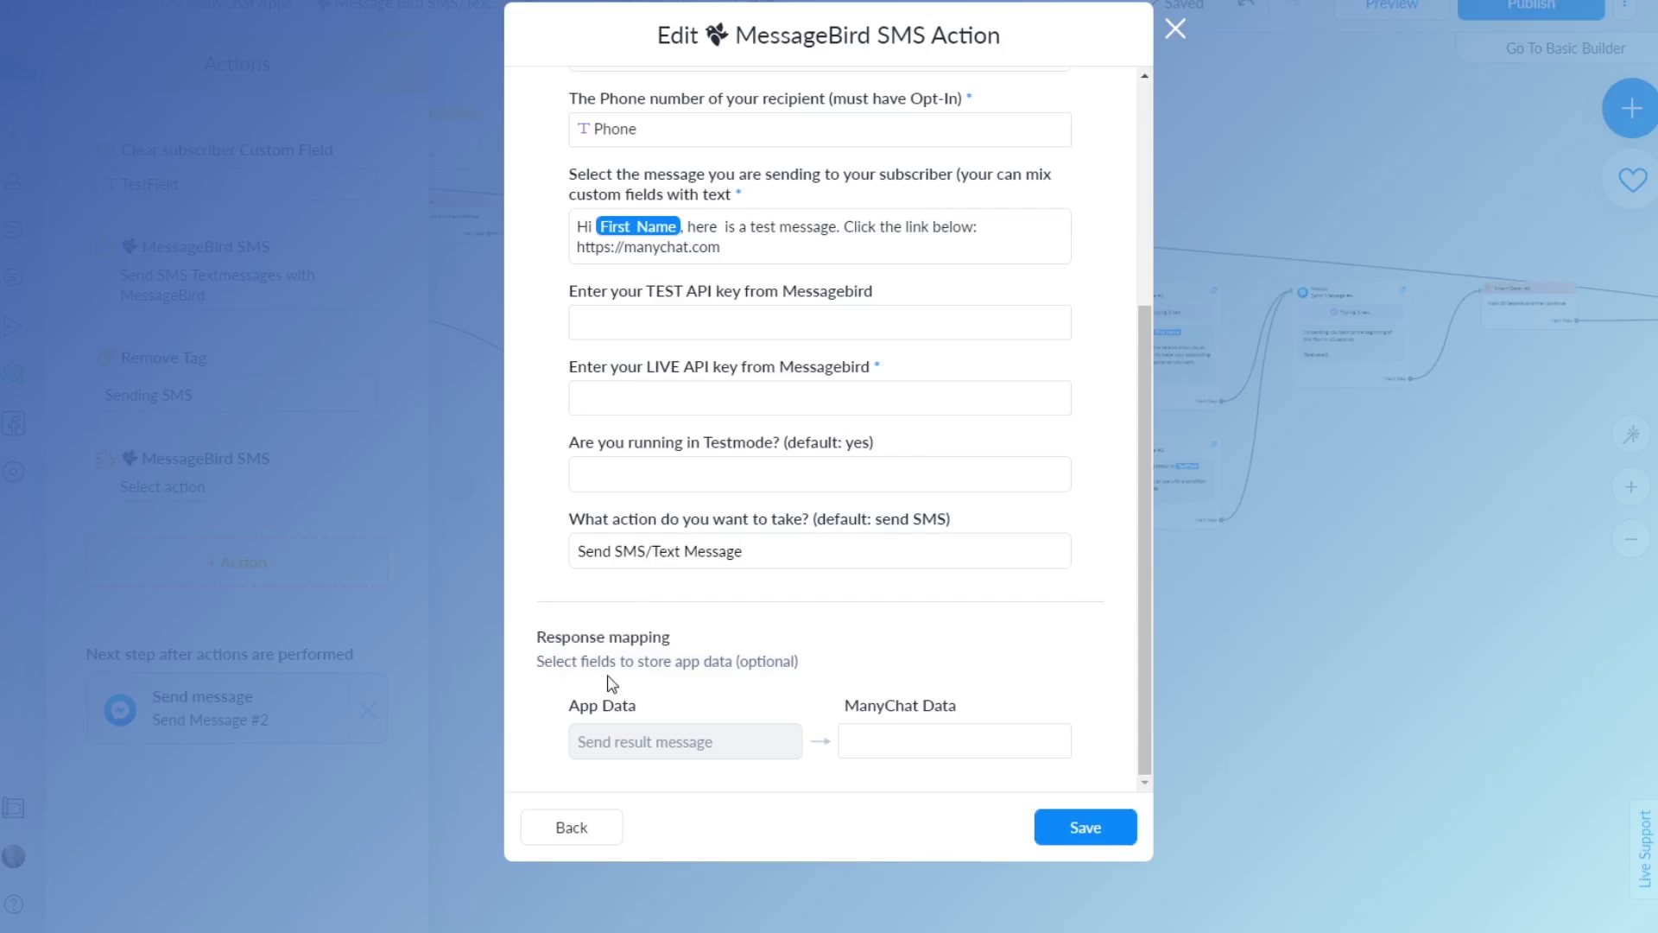
click(888, 740)
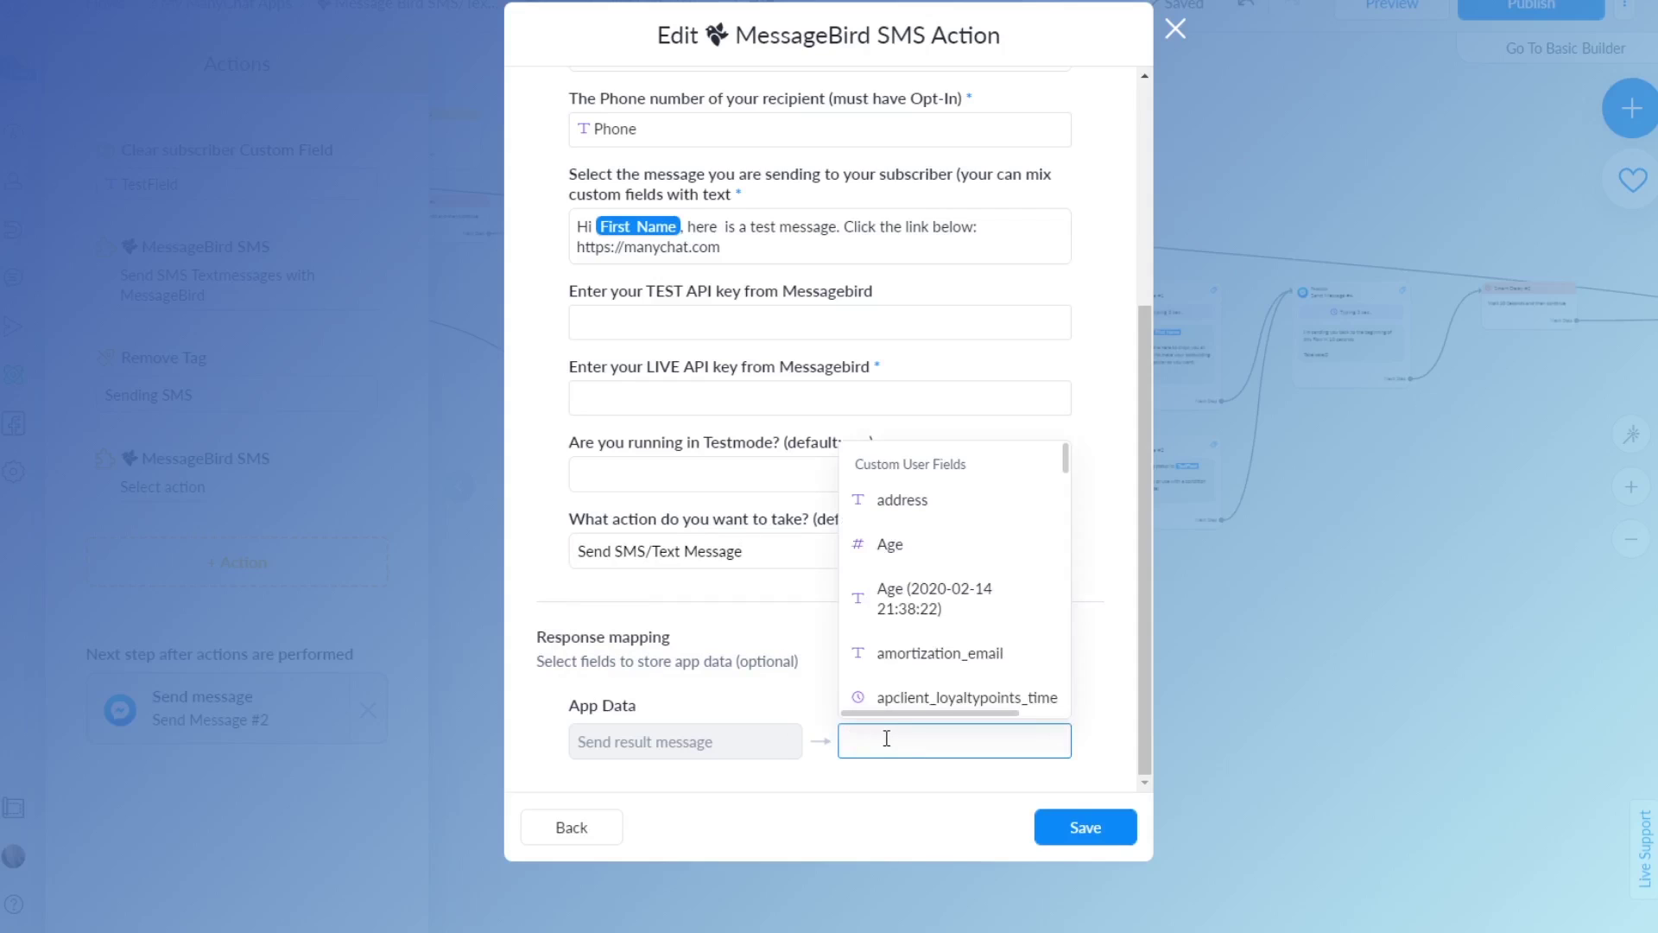
Map the send result message to the TestField custom user field and attempt saving
text({tesyt)
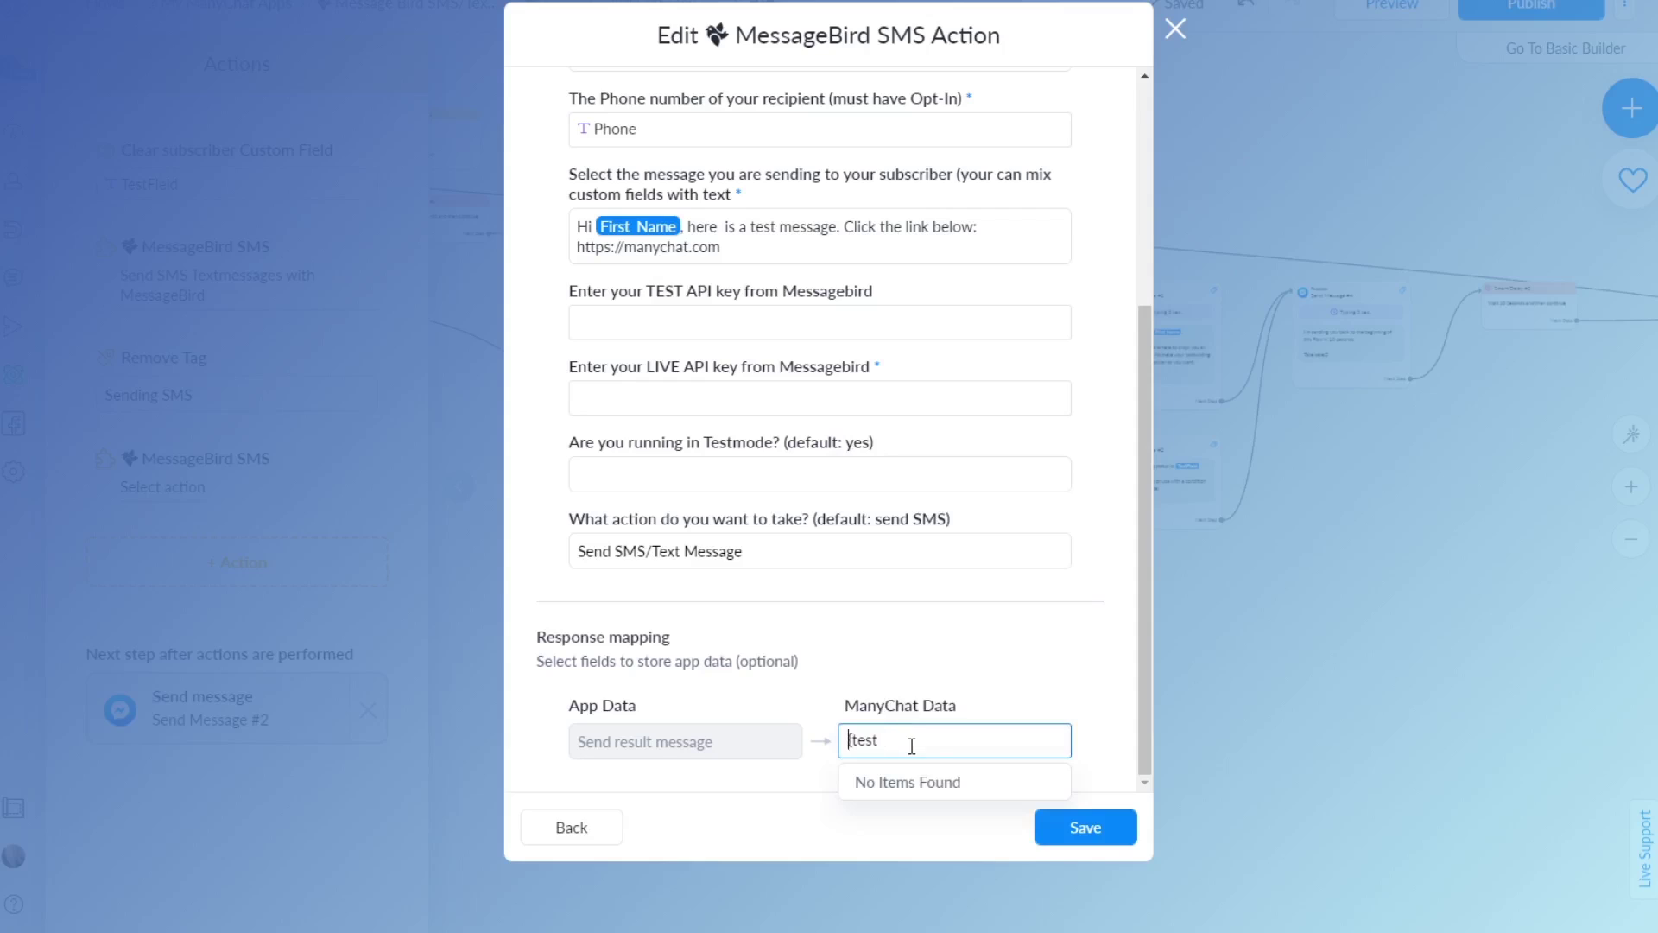
key(Delete)
text(T)
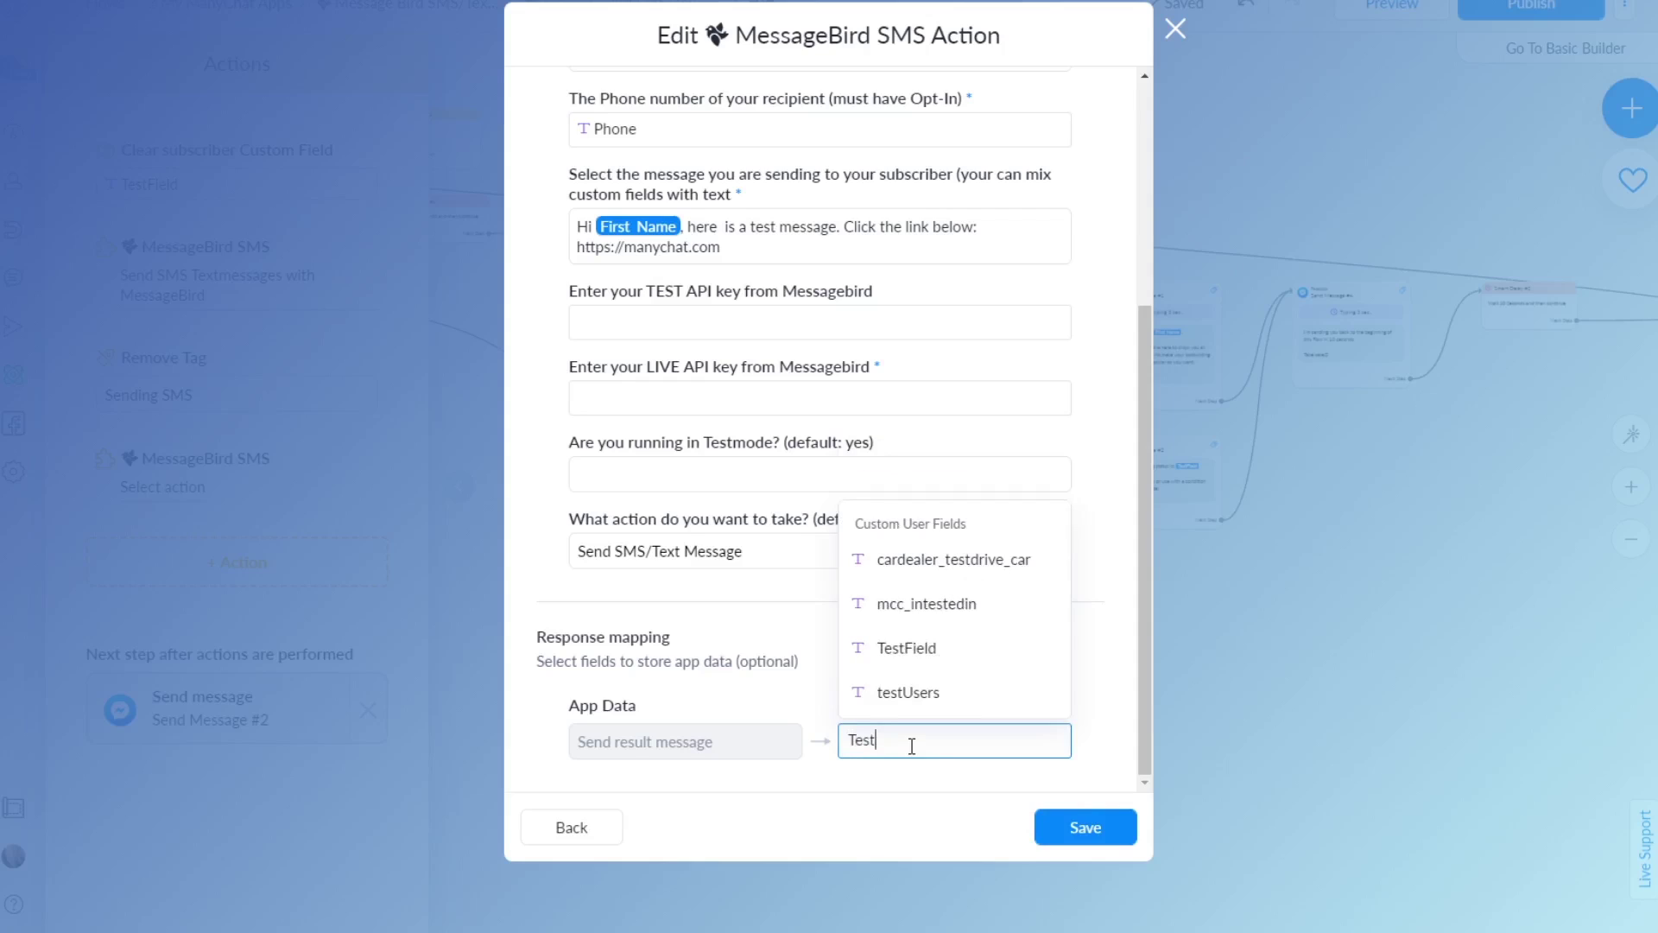
click(871, 667)
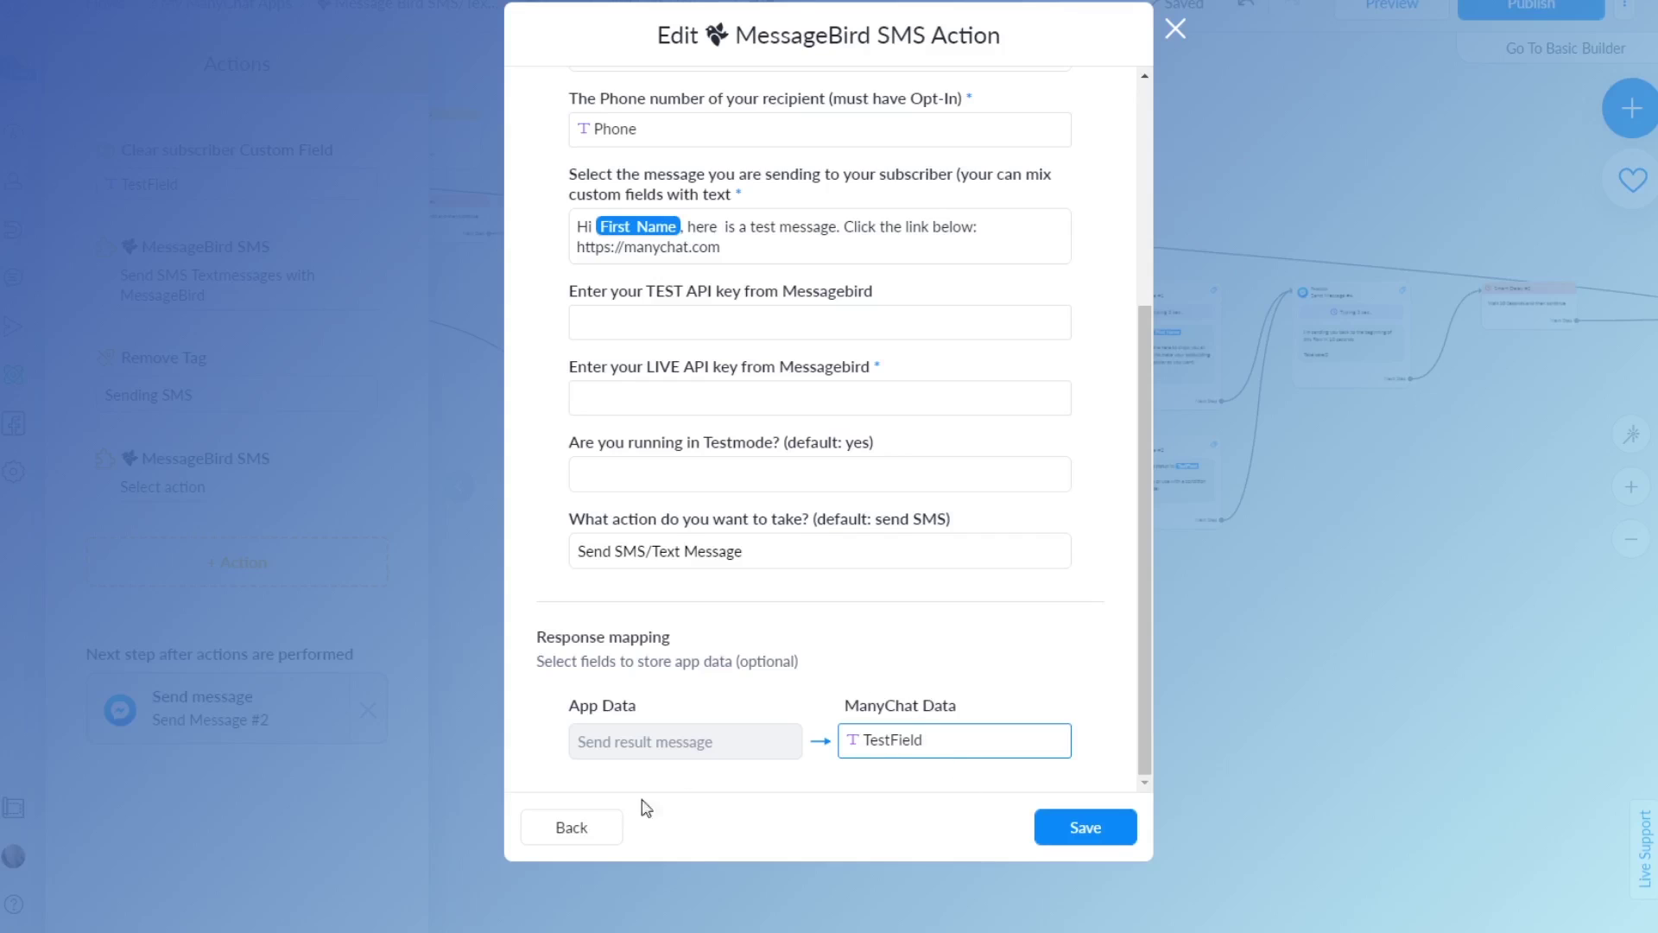
click(1093, 831)
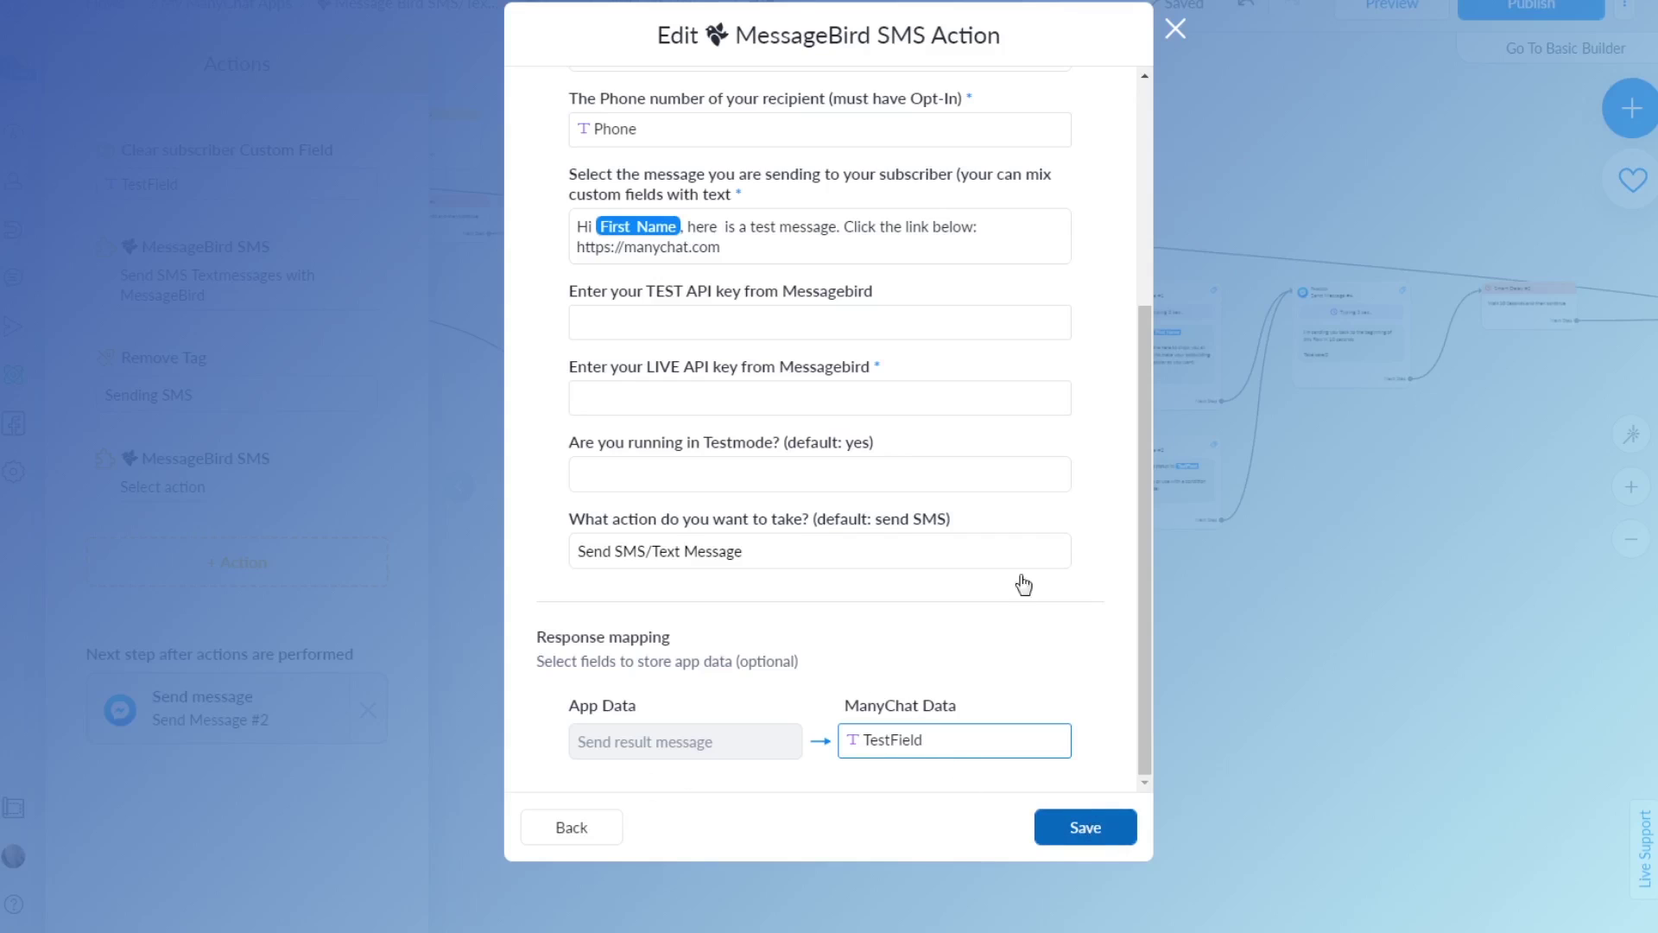
Enter the LIVE API key as a custom value and save the MessageBird SMS action
click(765, 400)
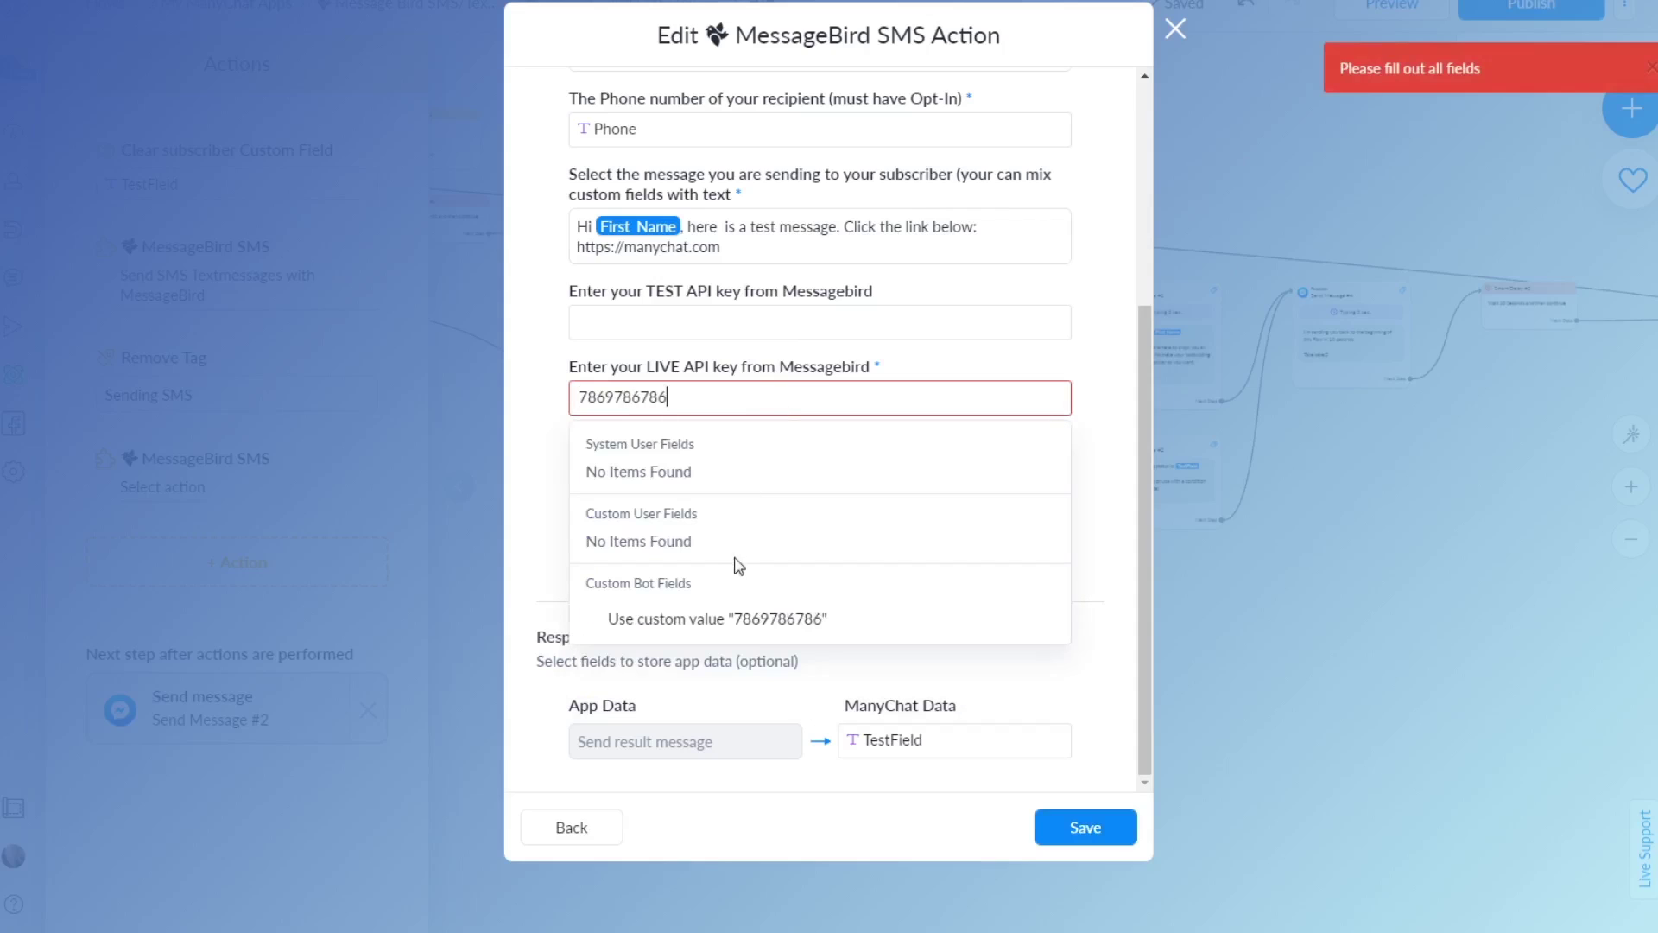
click(756, 619)
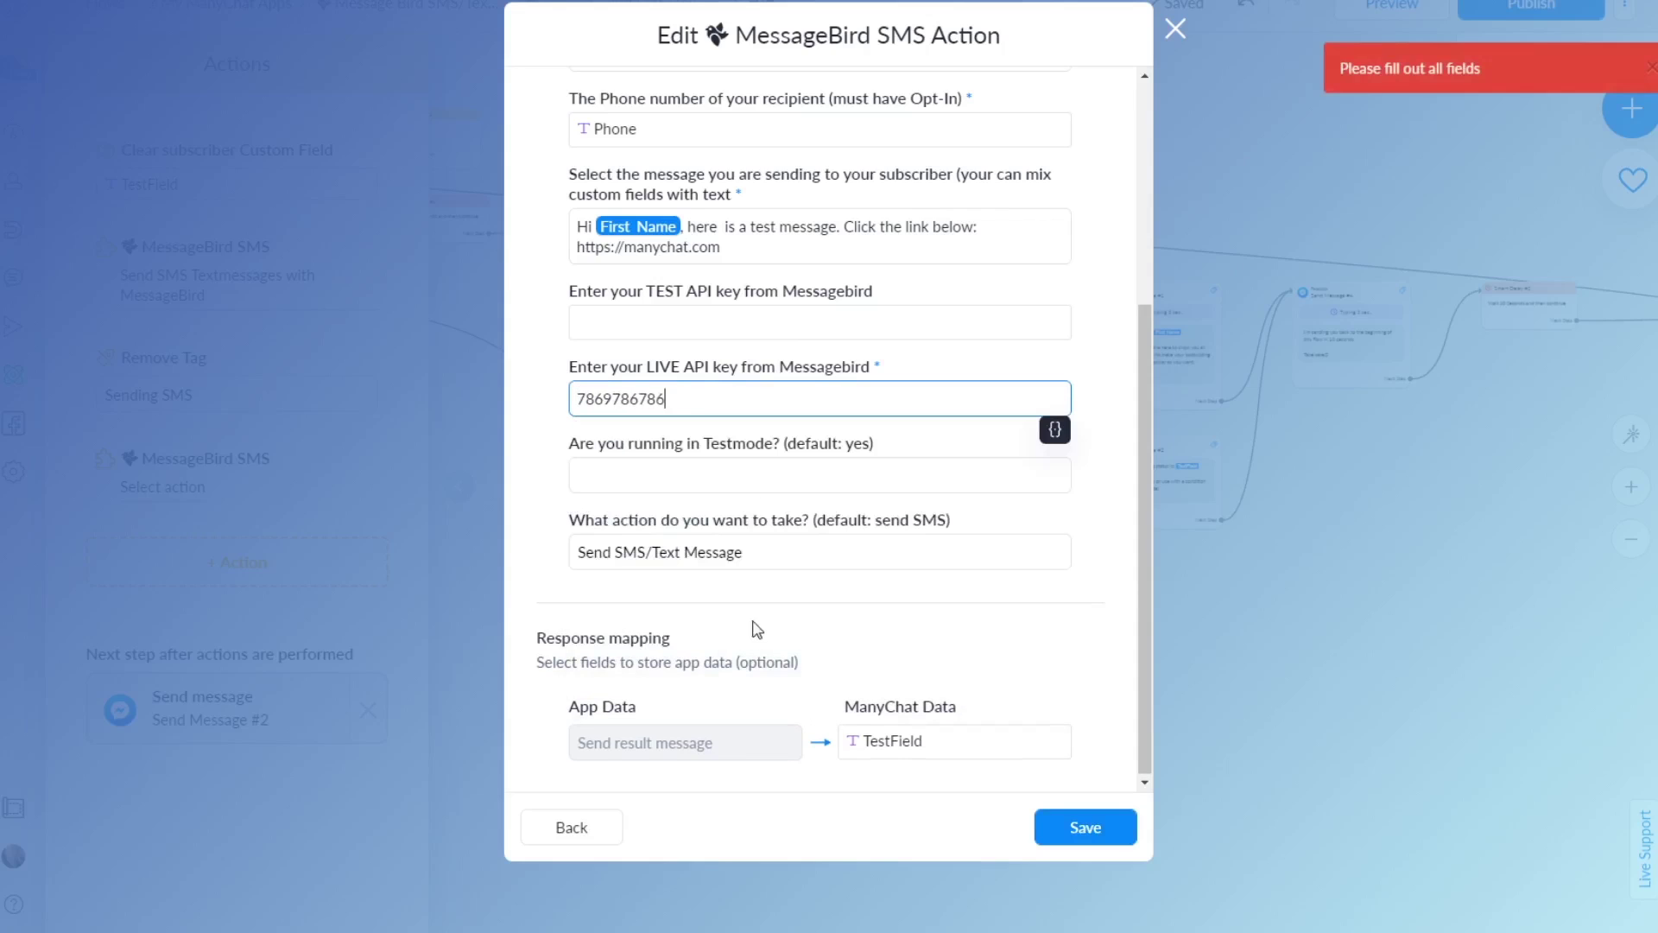
click(1097, 826)
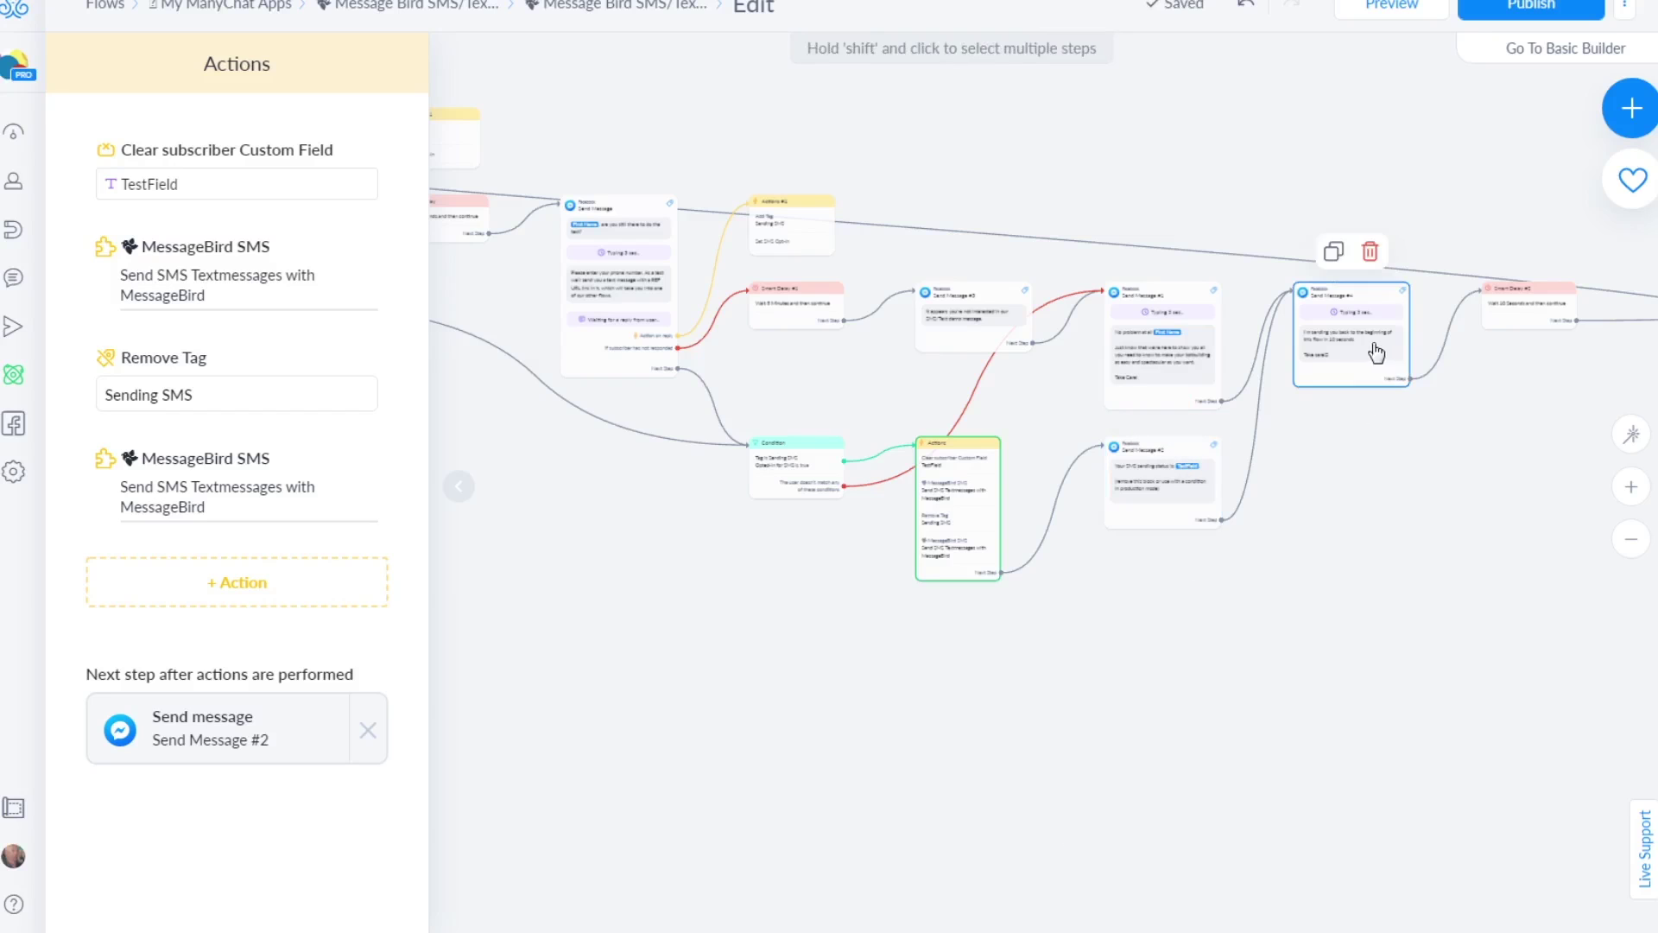
scroll(1277, 492, up, 3)
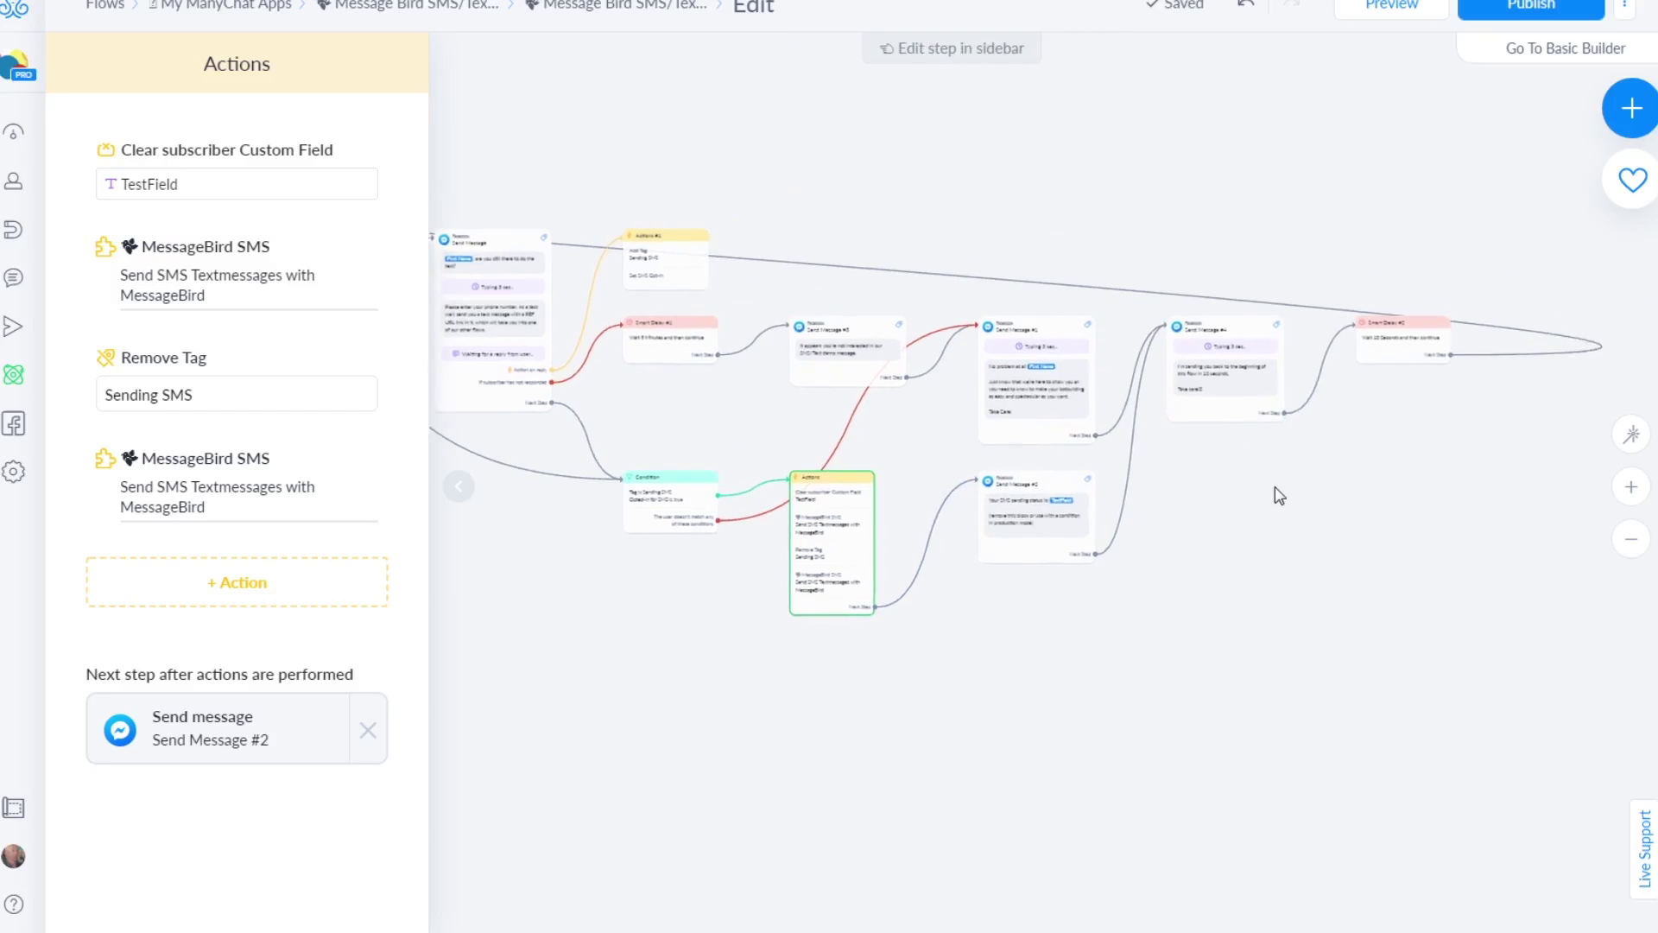
scroll(1233, 390, up, 5)
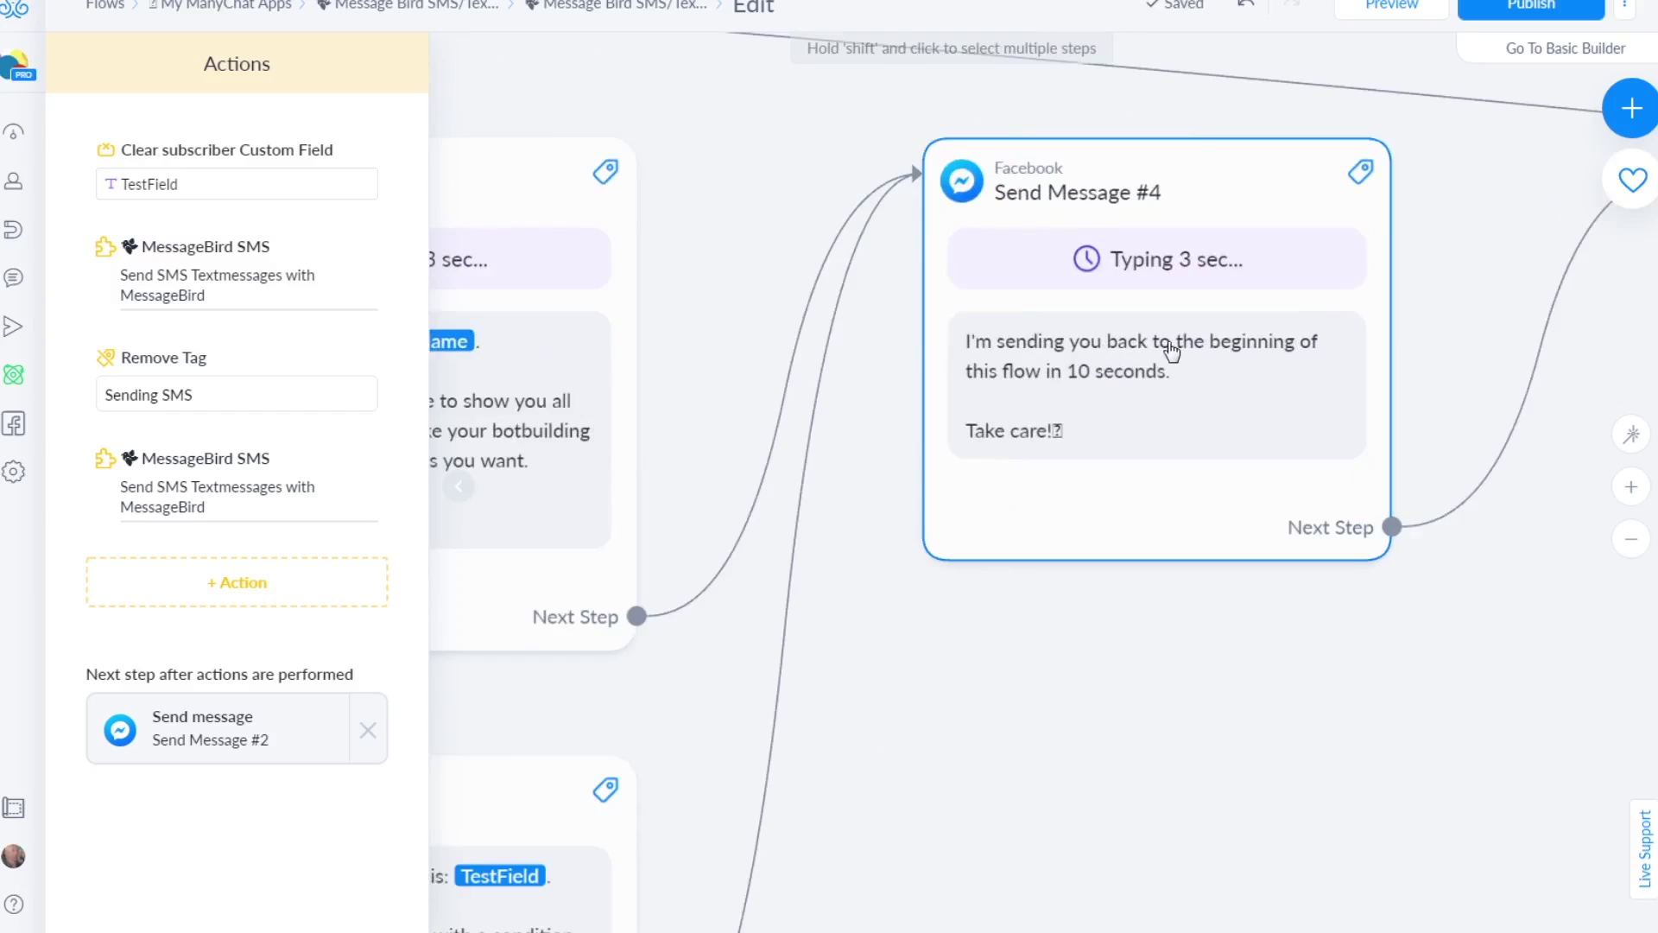
scroll(667, 525, left, 5)
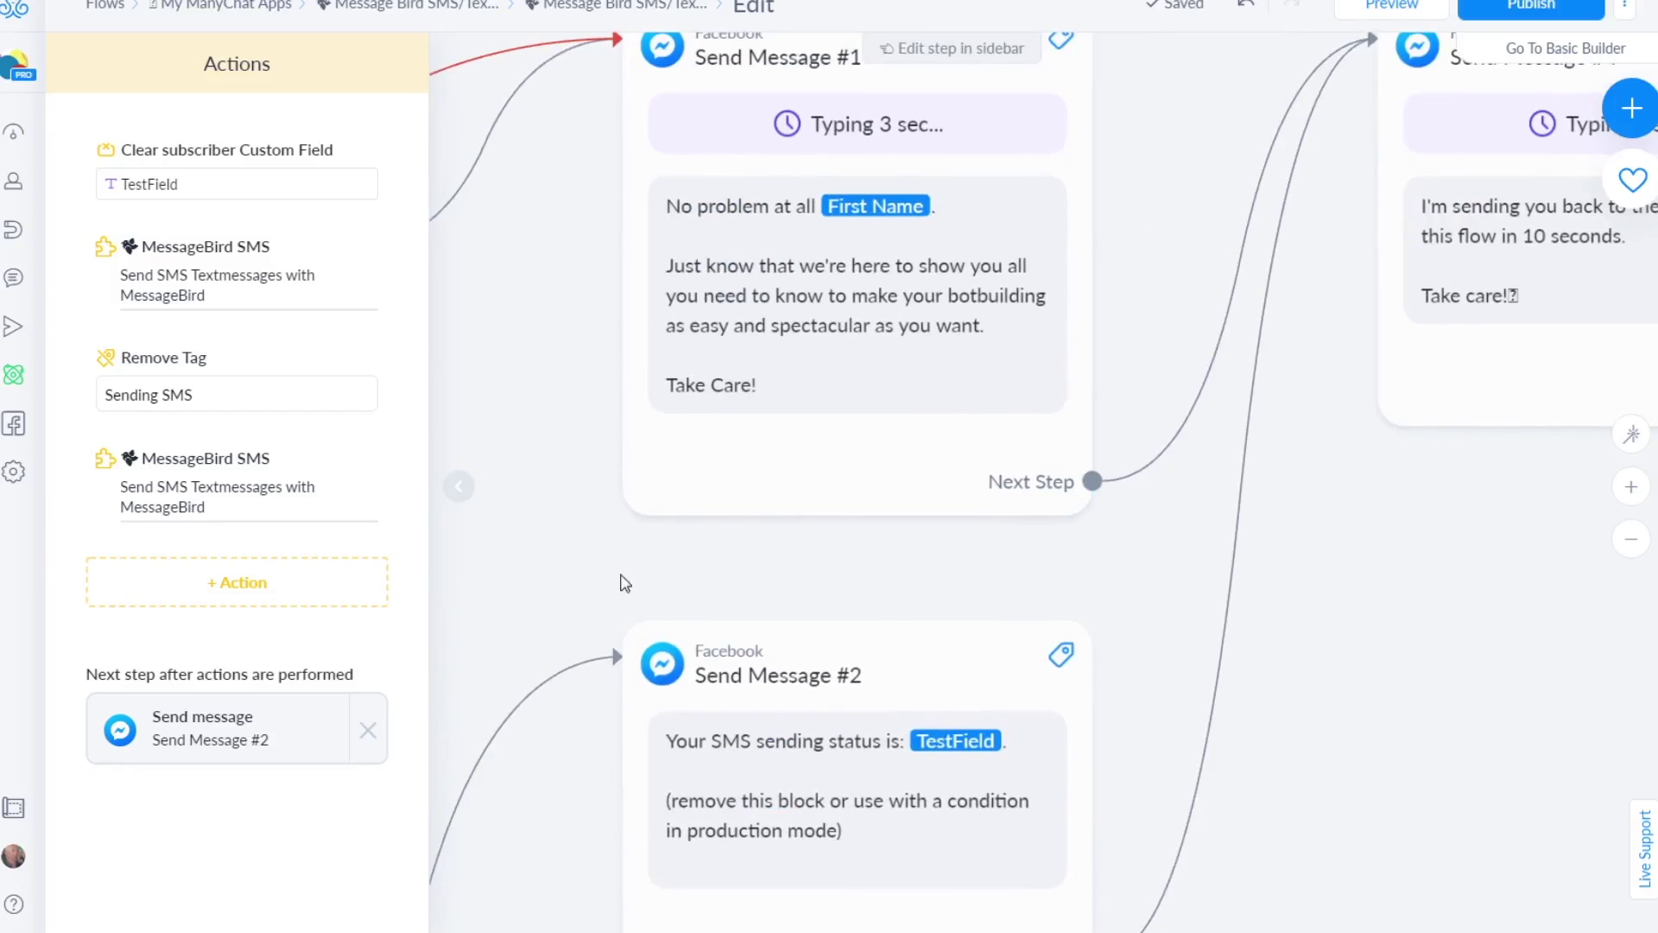
scroll(622, 581, down, 4)
scroll(756, 407, left, 3)
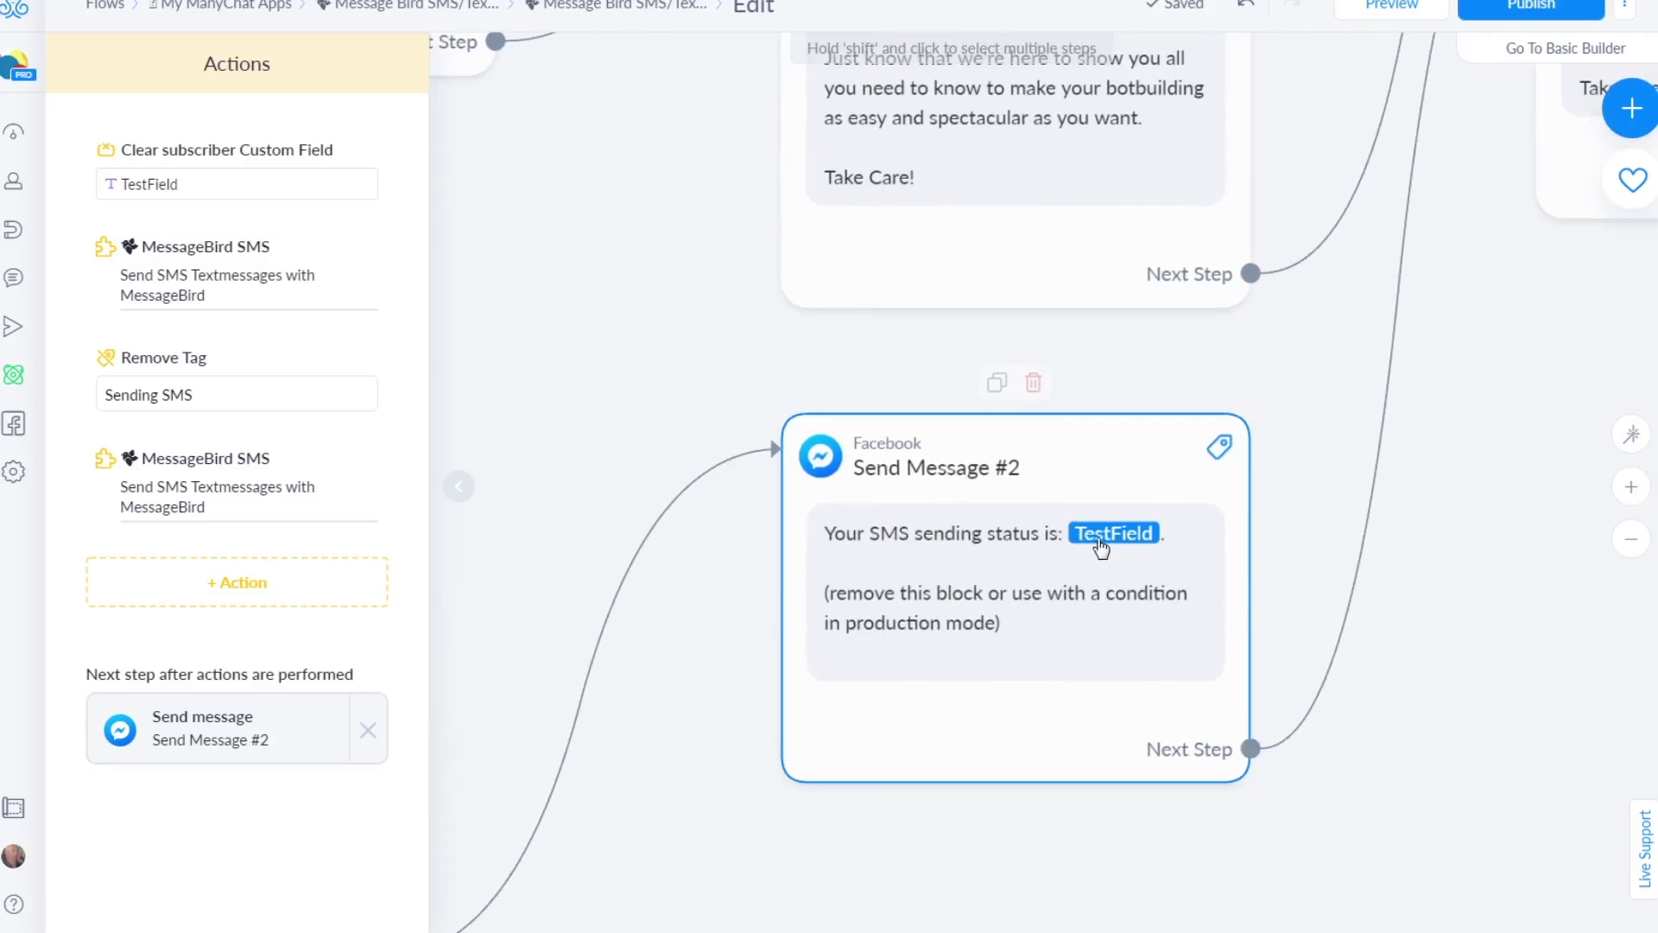
drag(722, 666, 936, 418)
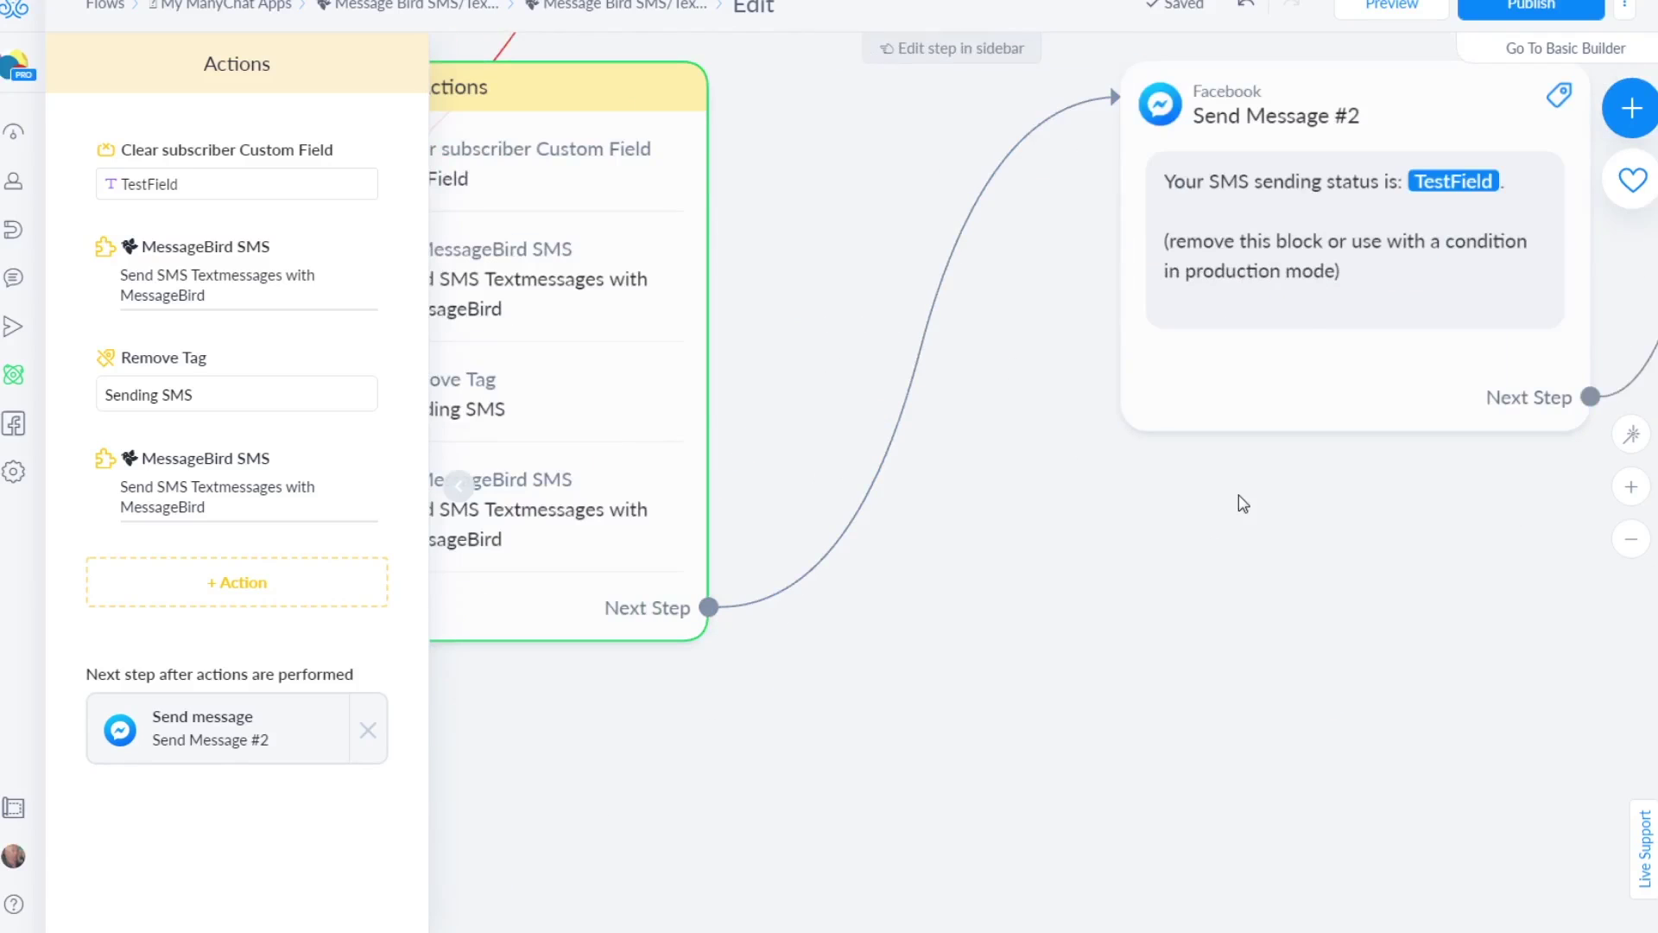
drag(956, 344, 969, 346)
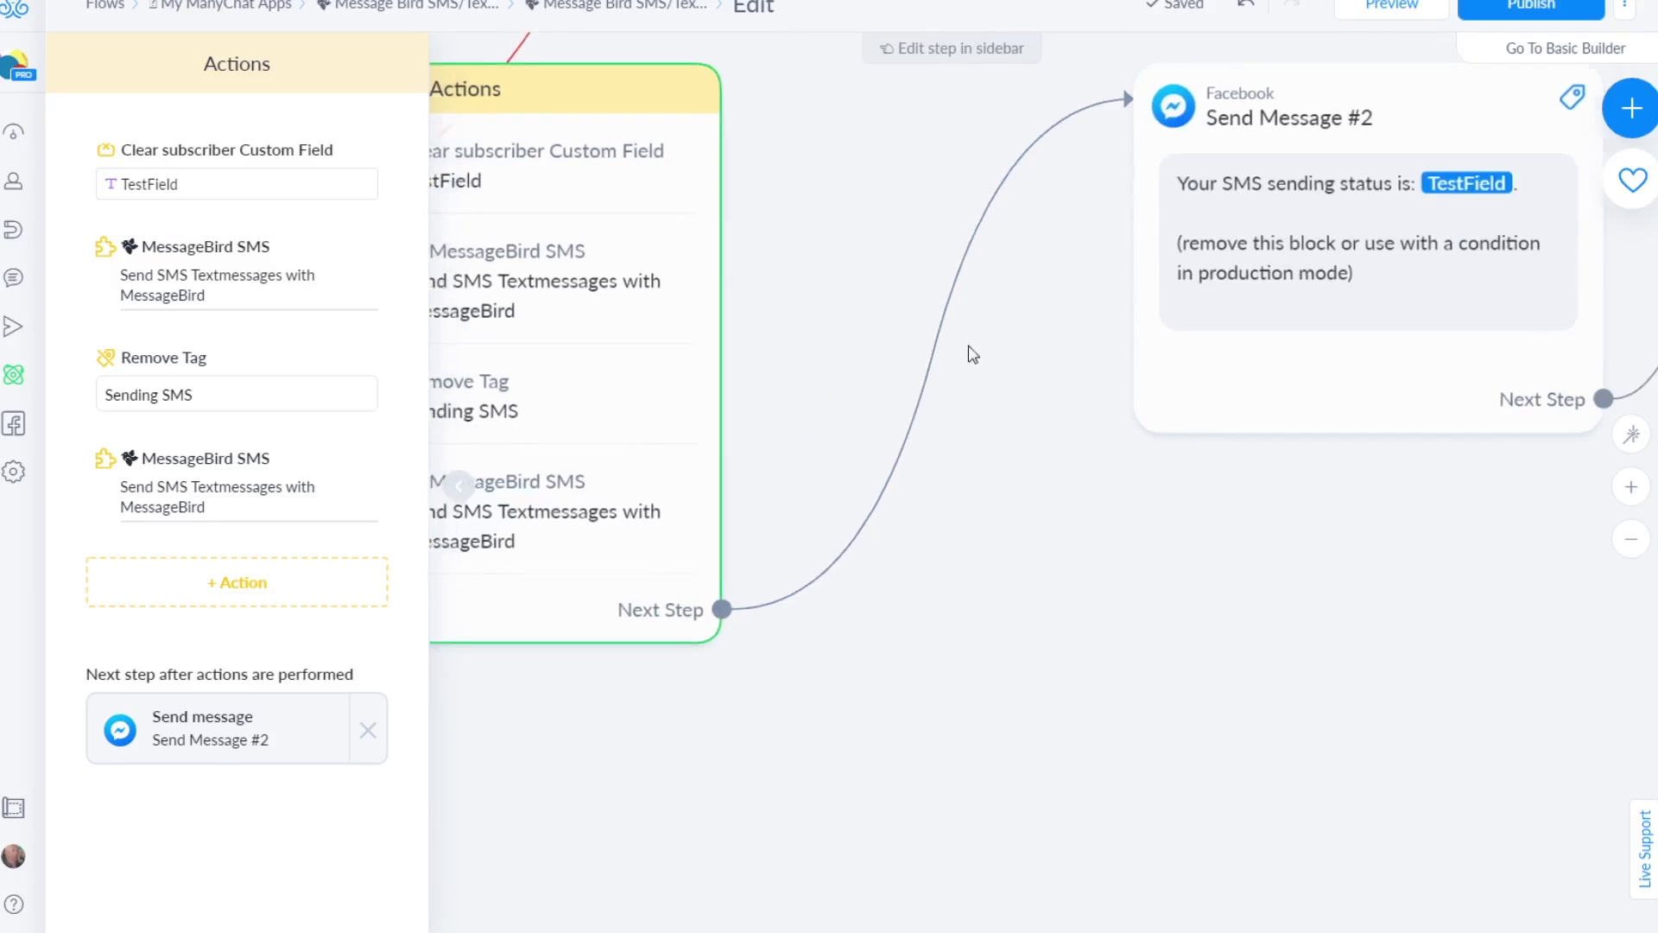
scroll(974, 354, left, 5)
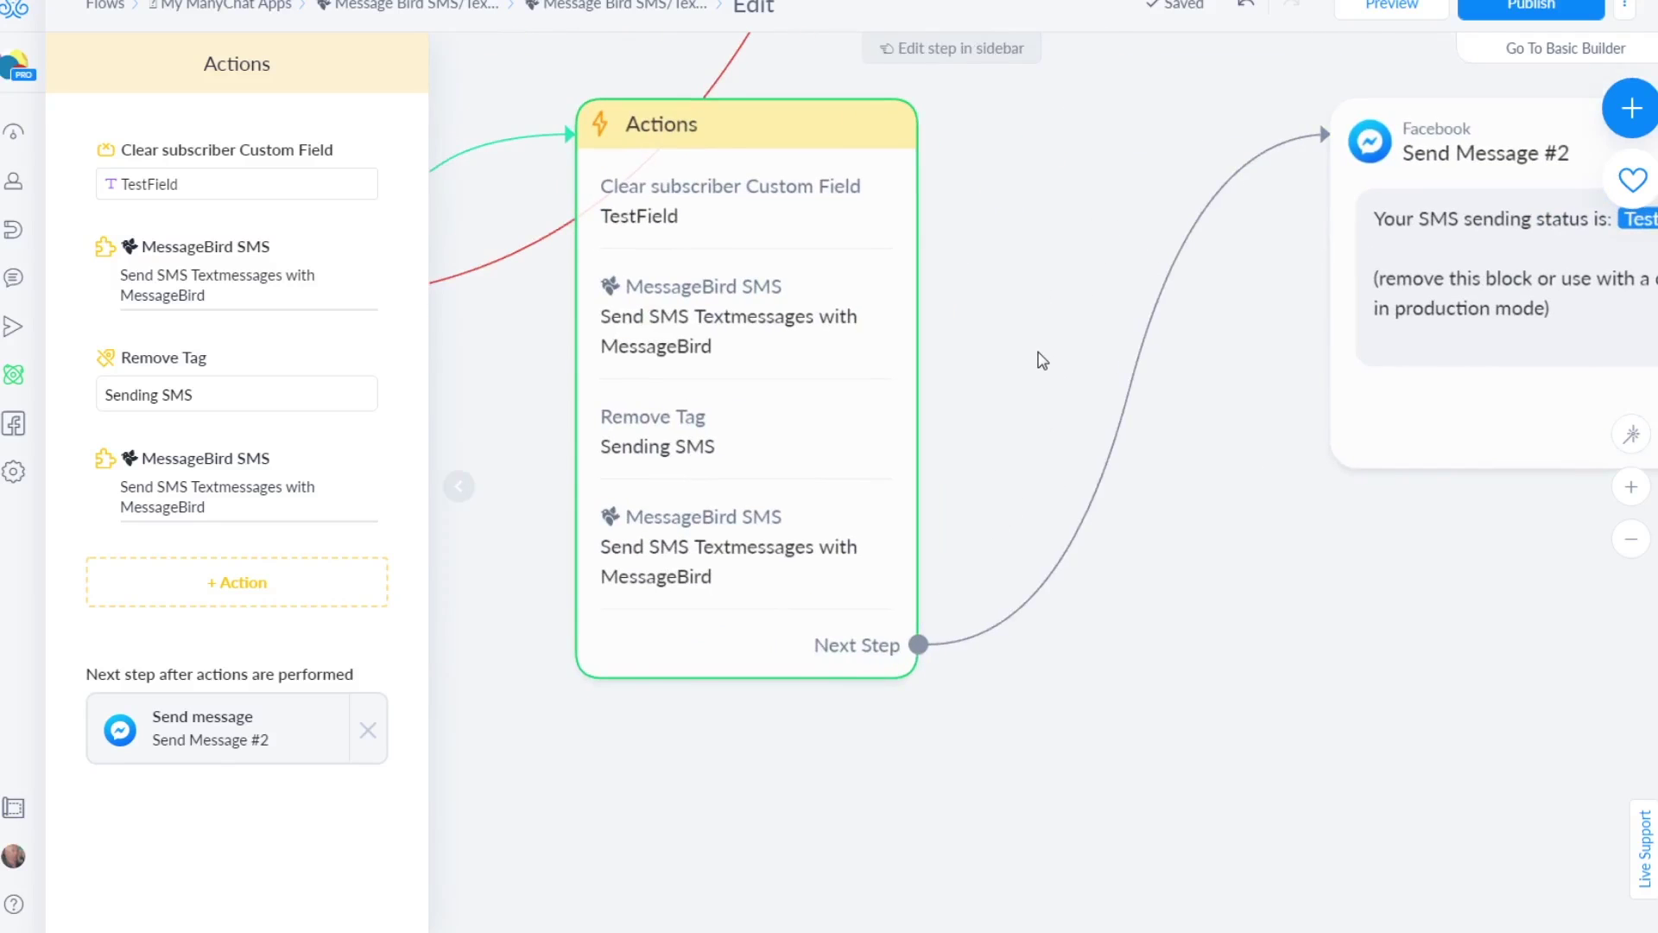
scroll(1042, 361, down, 2)
scroll(1042, 361, down, 1)
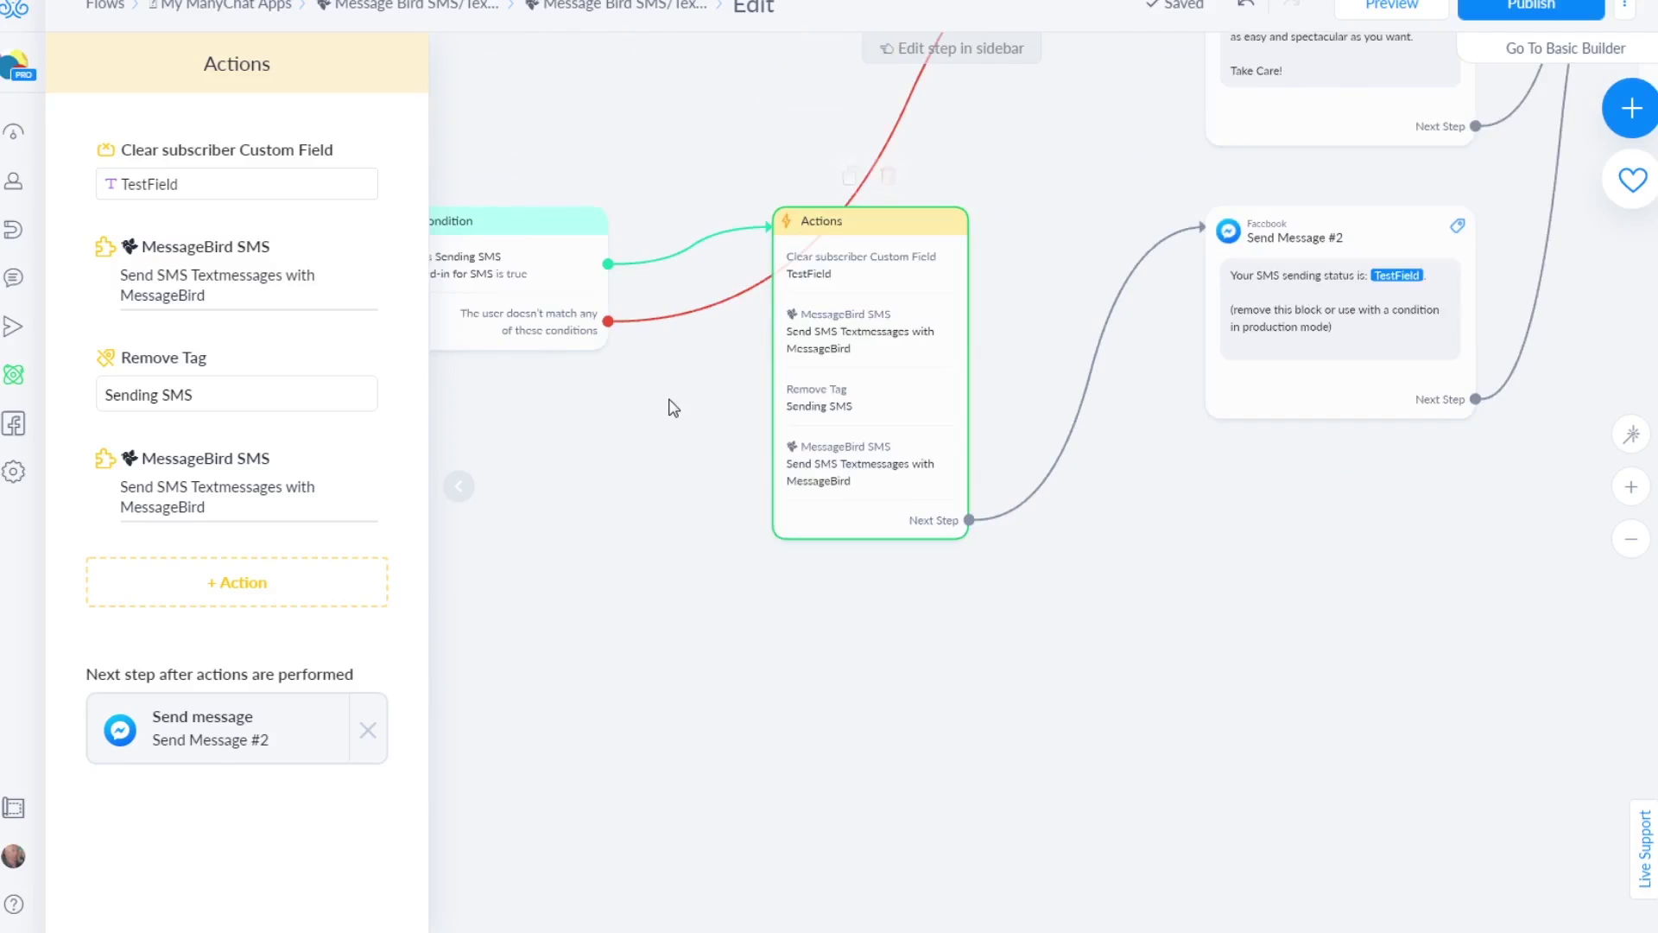
drag(685, 433, 805, 542)
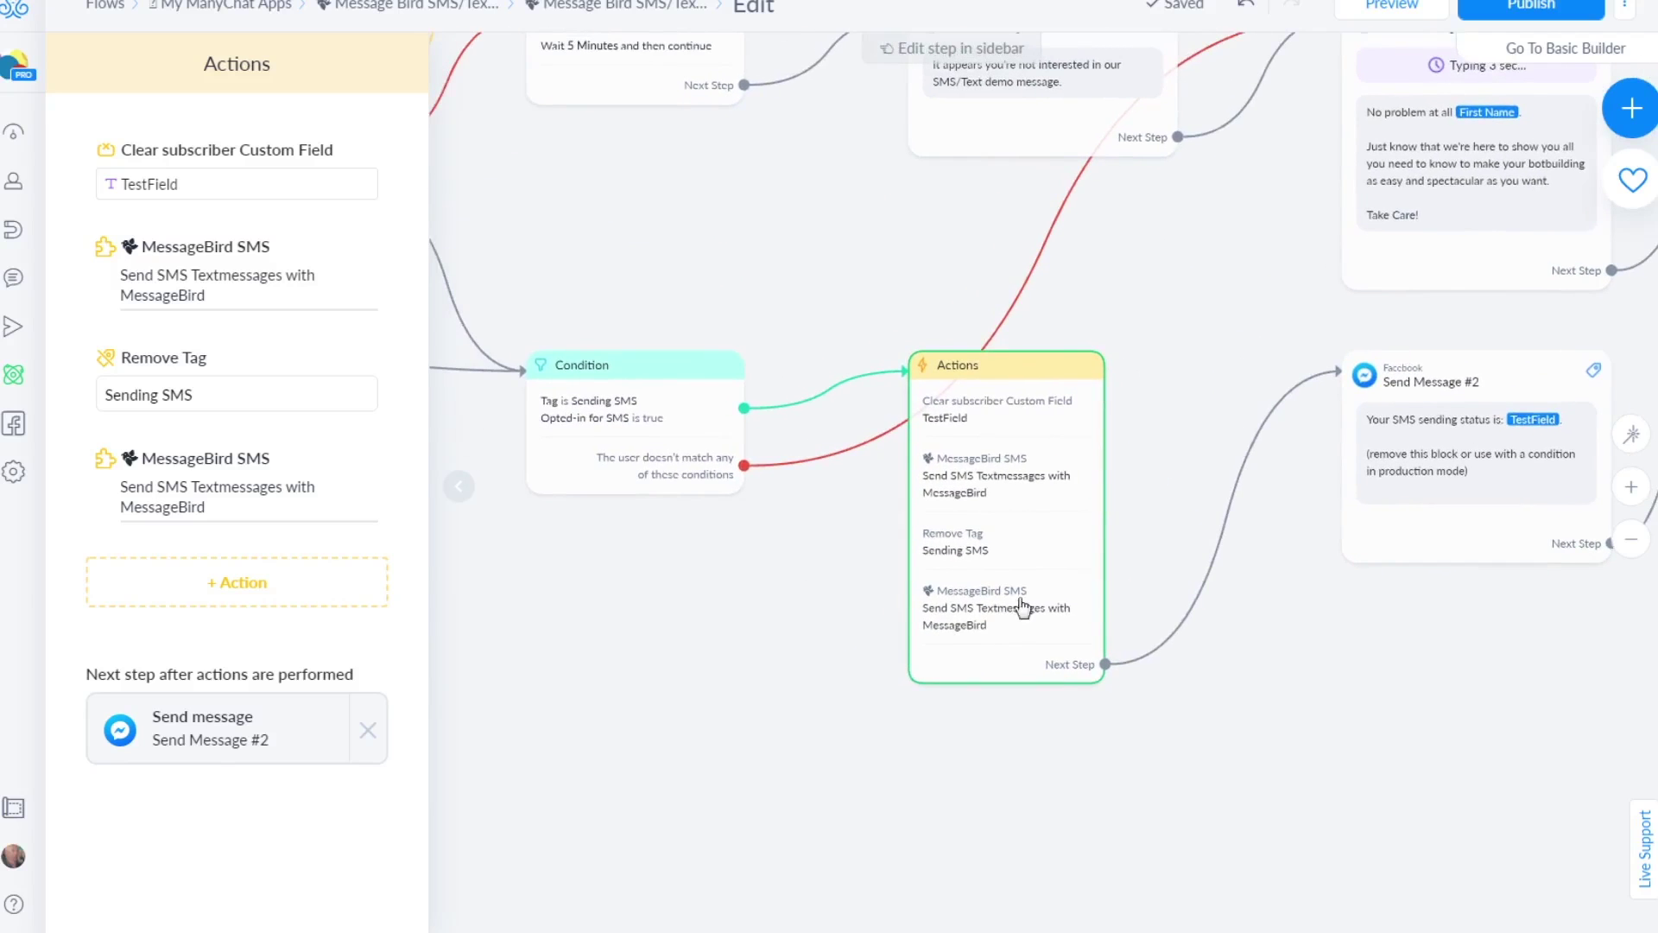
Delete the duplicate second MessageBird SMS action from the Actions step
mouse_move(942, 574)
click(183, 499)
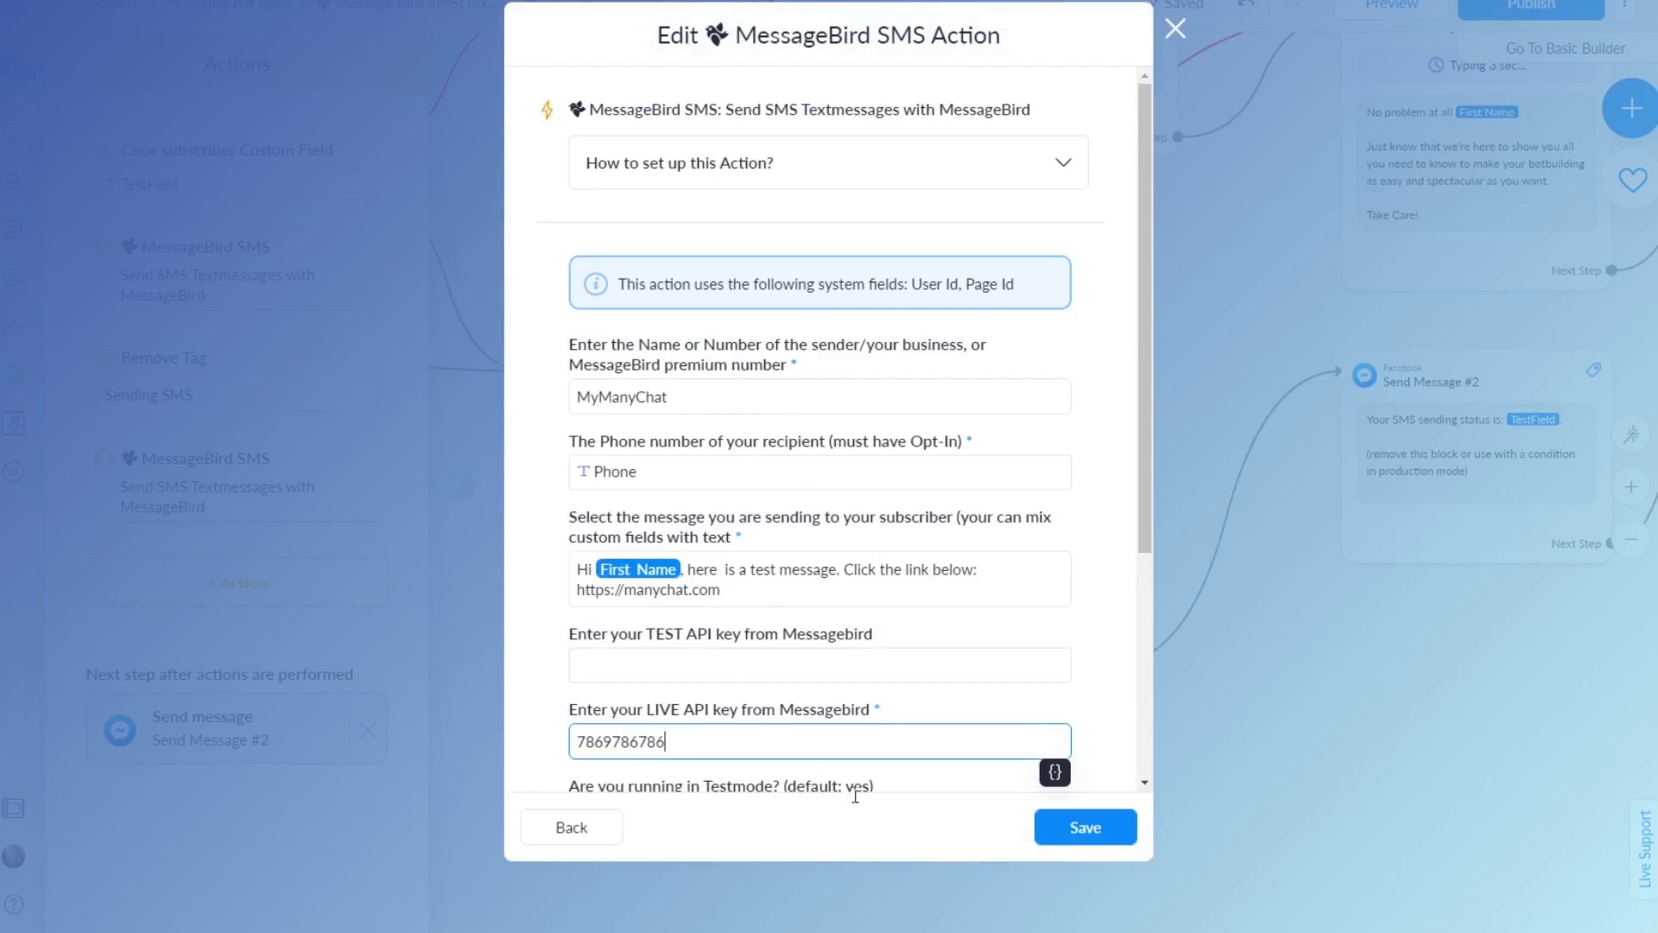
click(574, 831)
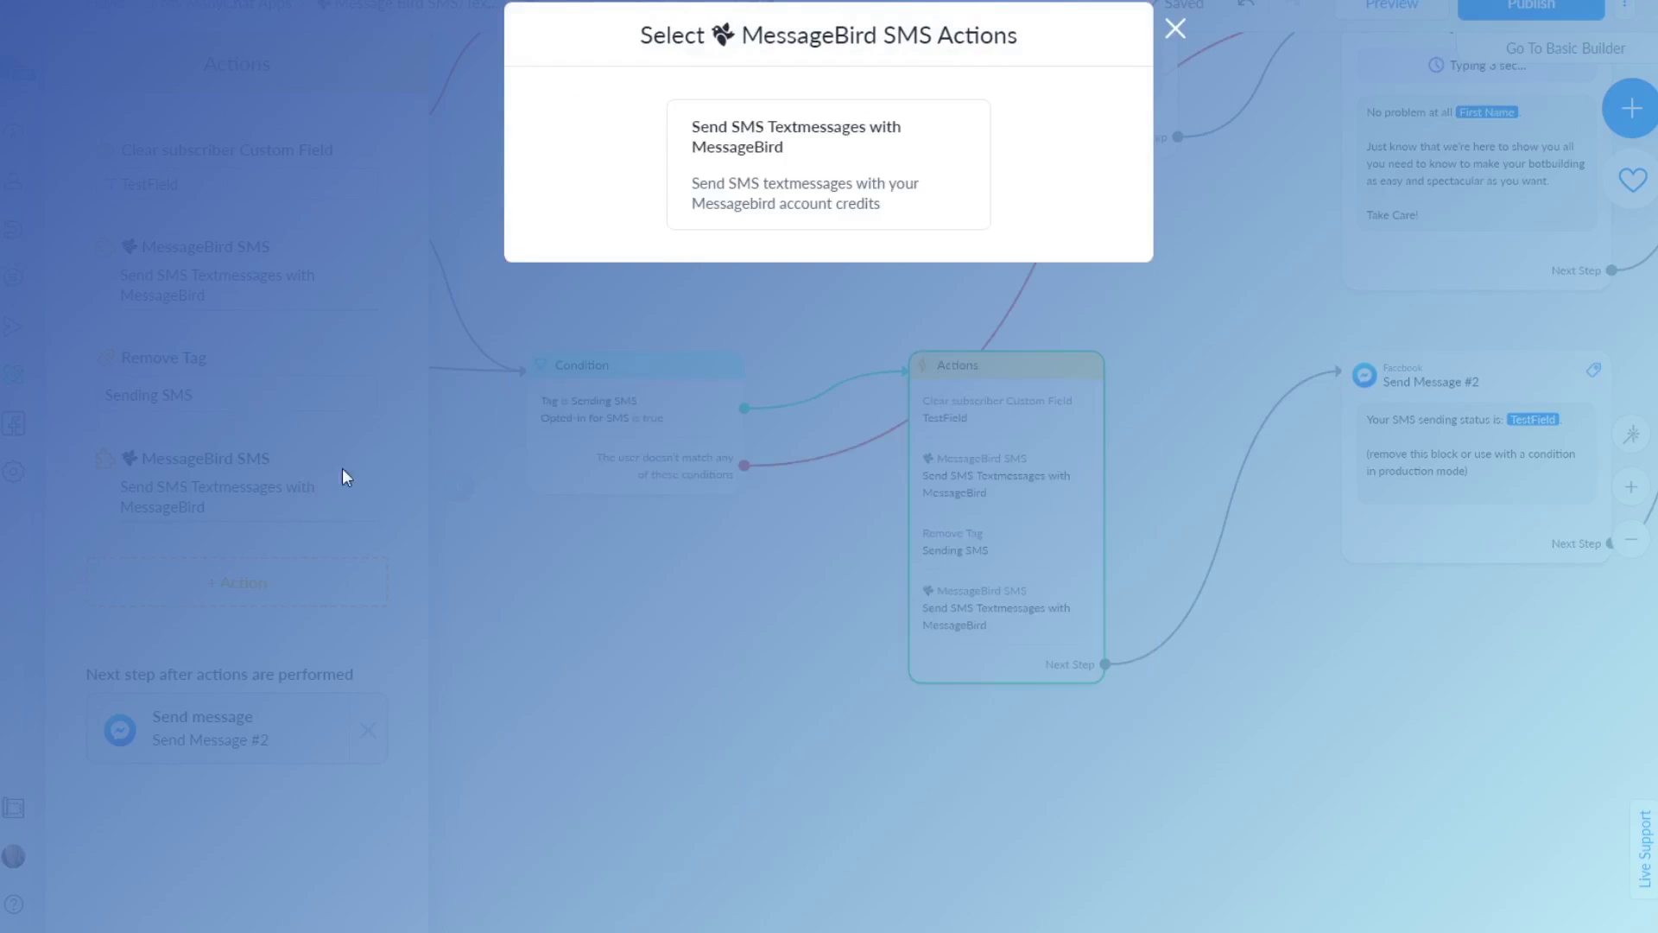
click(1173, 30)
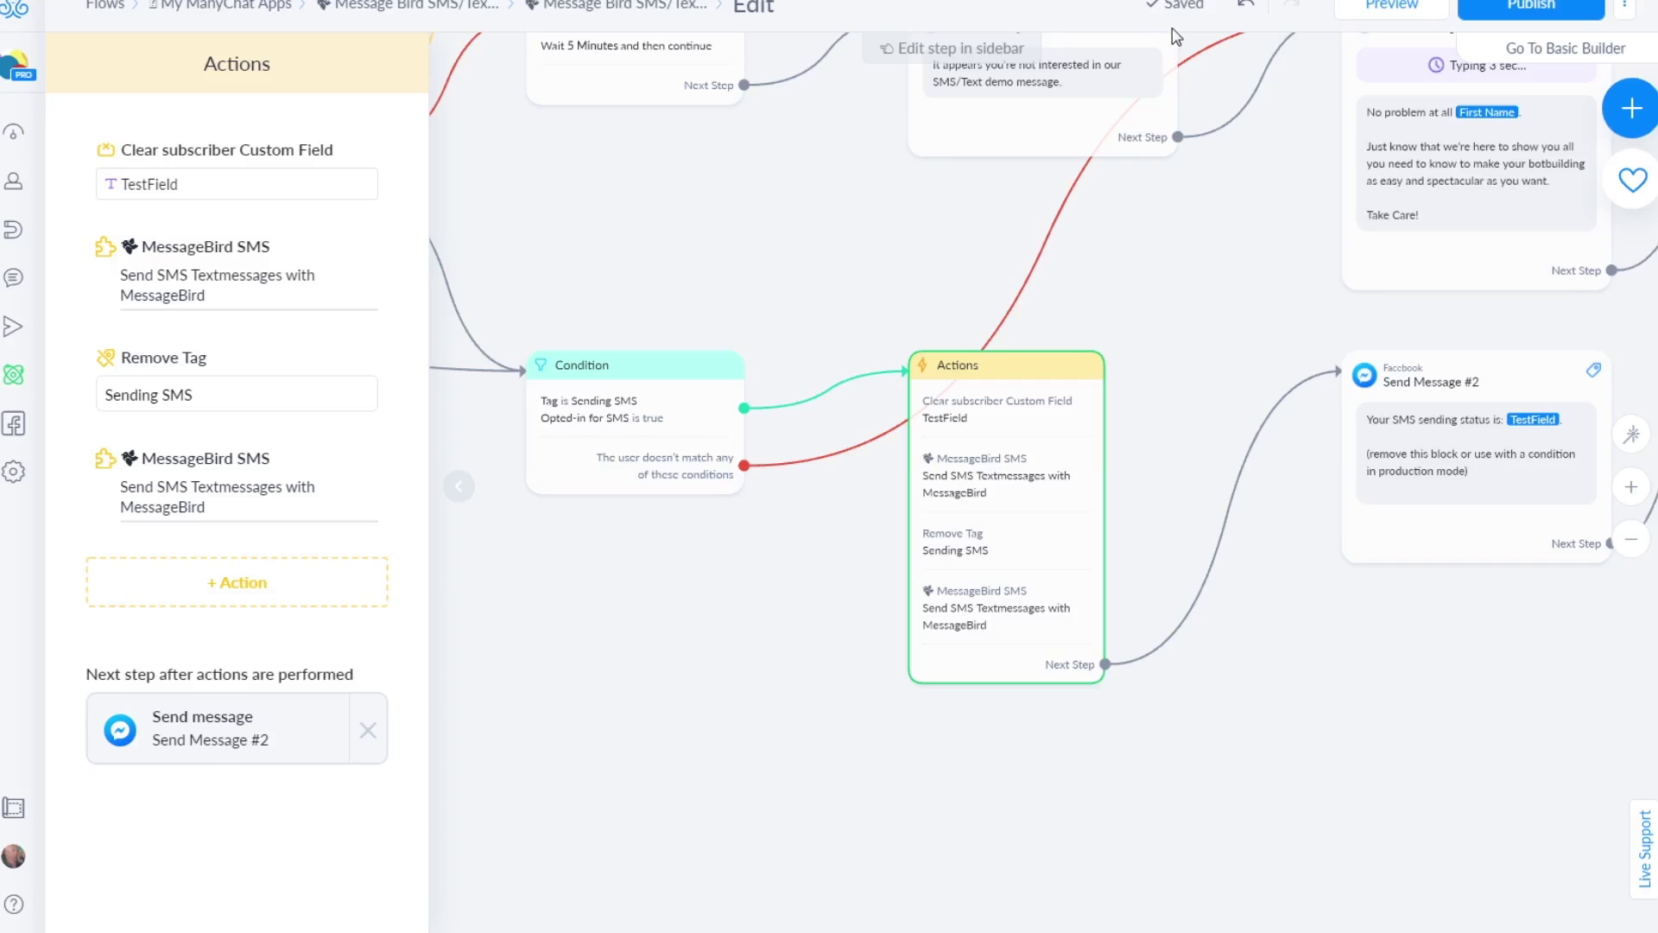
click(396, 451)
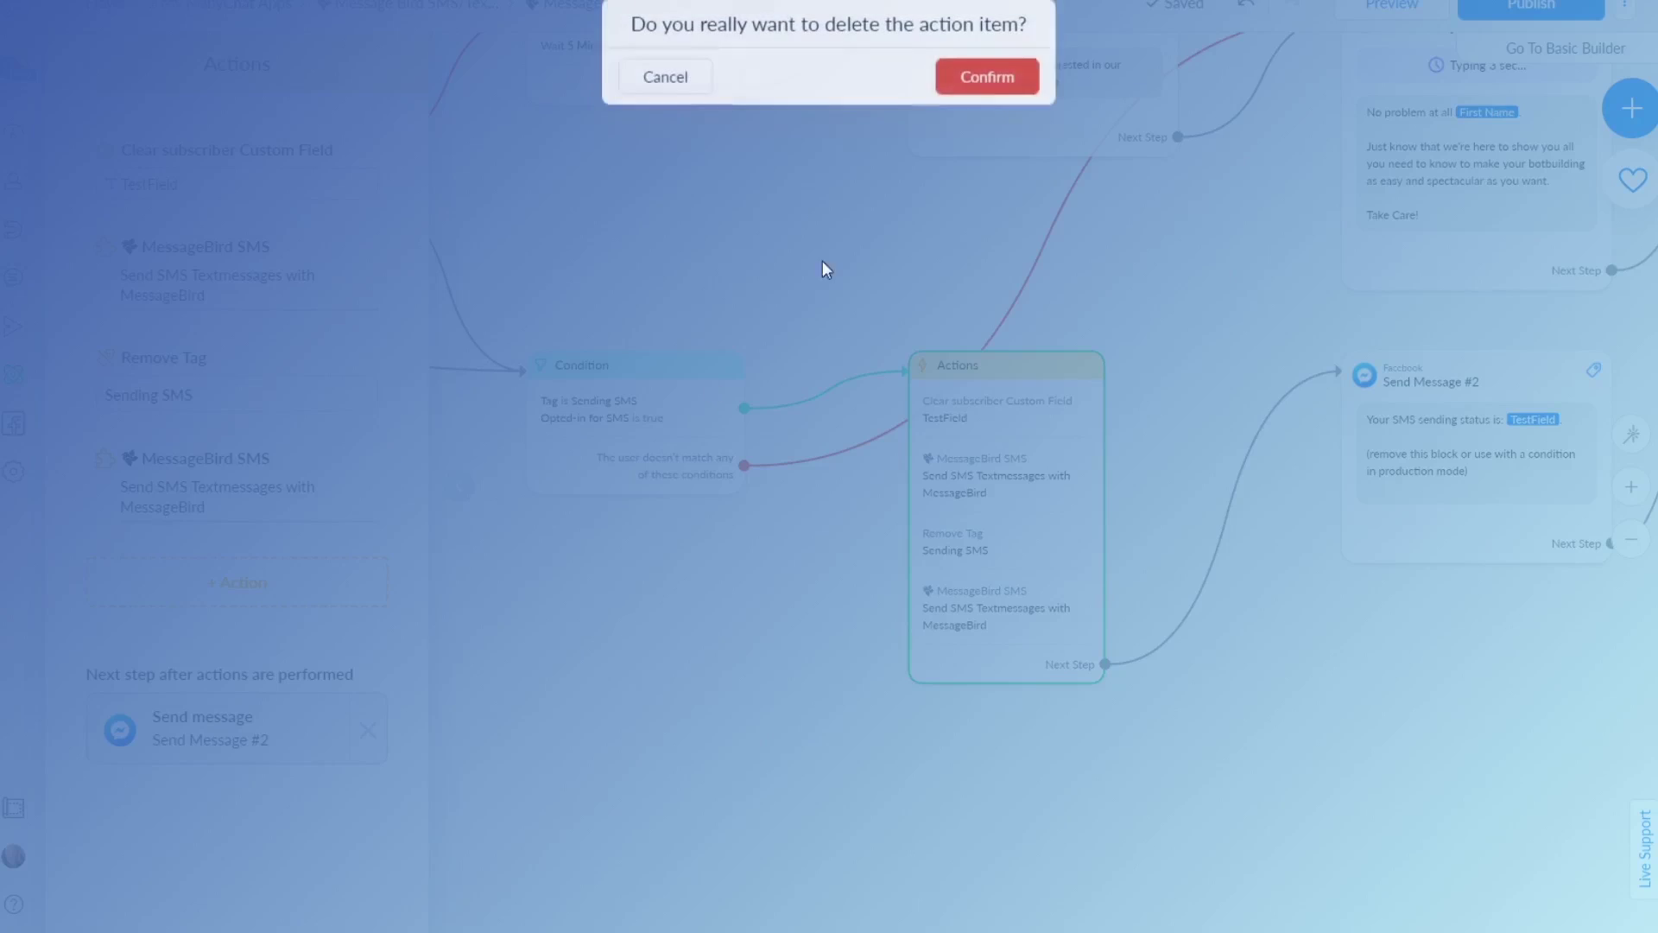
key(Return)
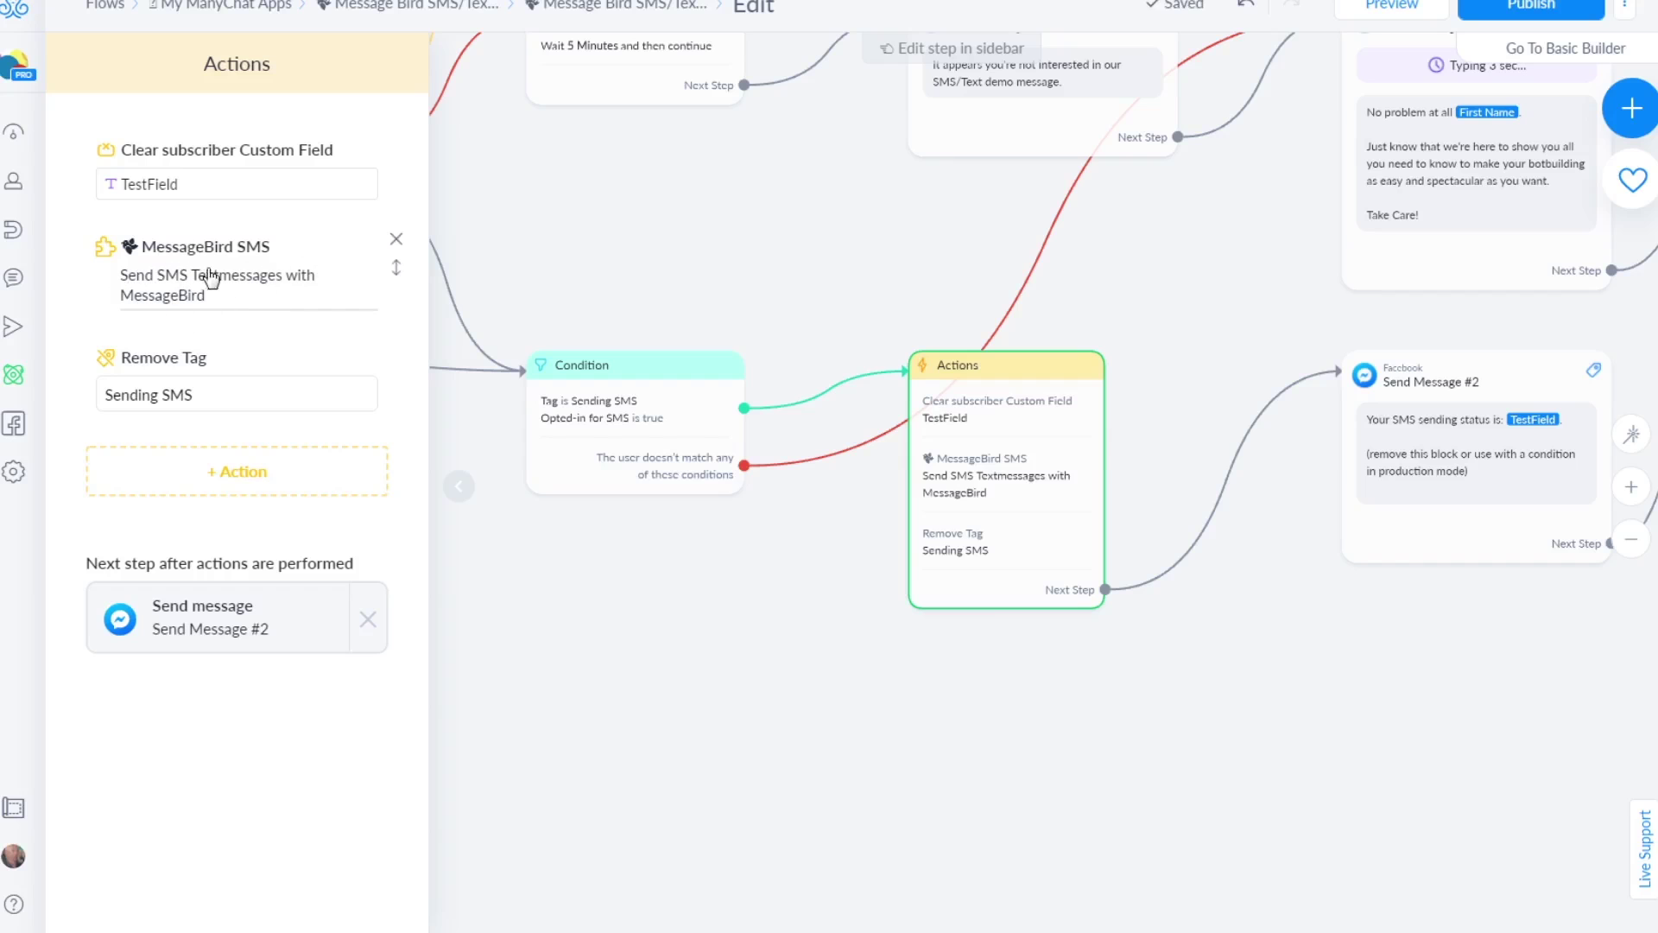
Publish the updated flow and bring its first steps into view
click(1499, 10)
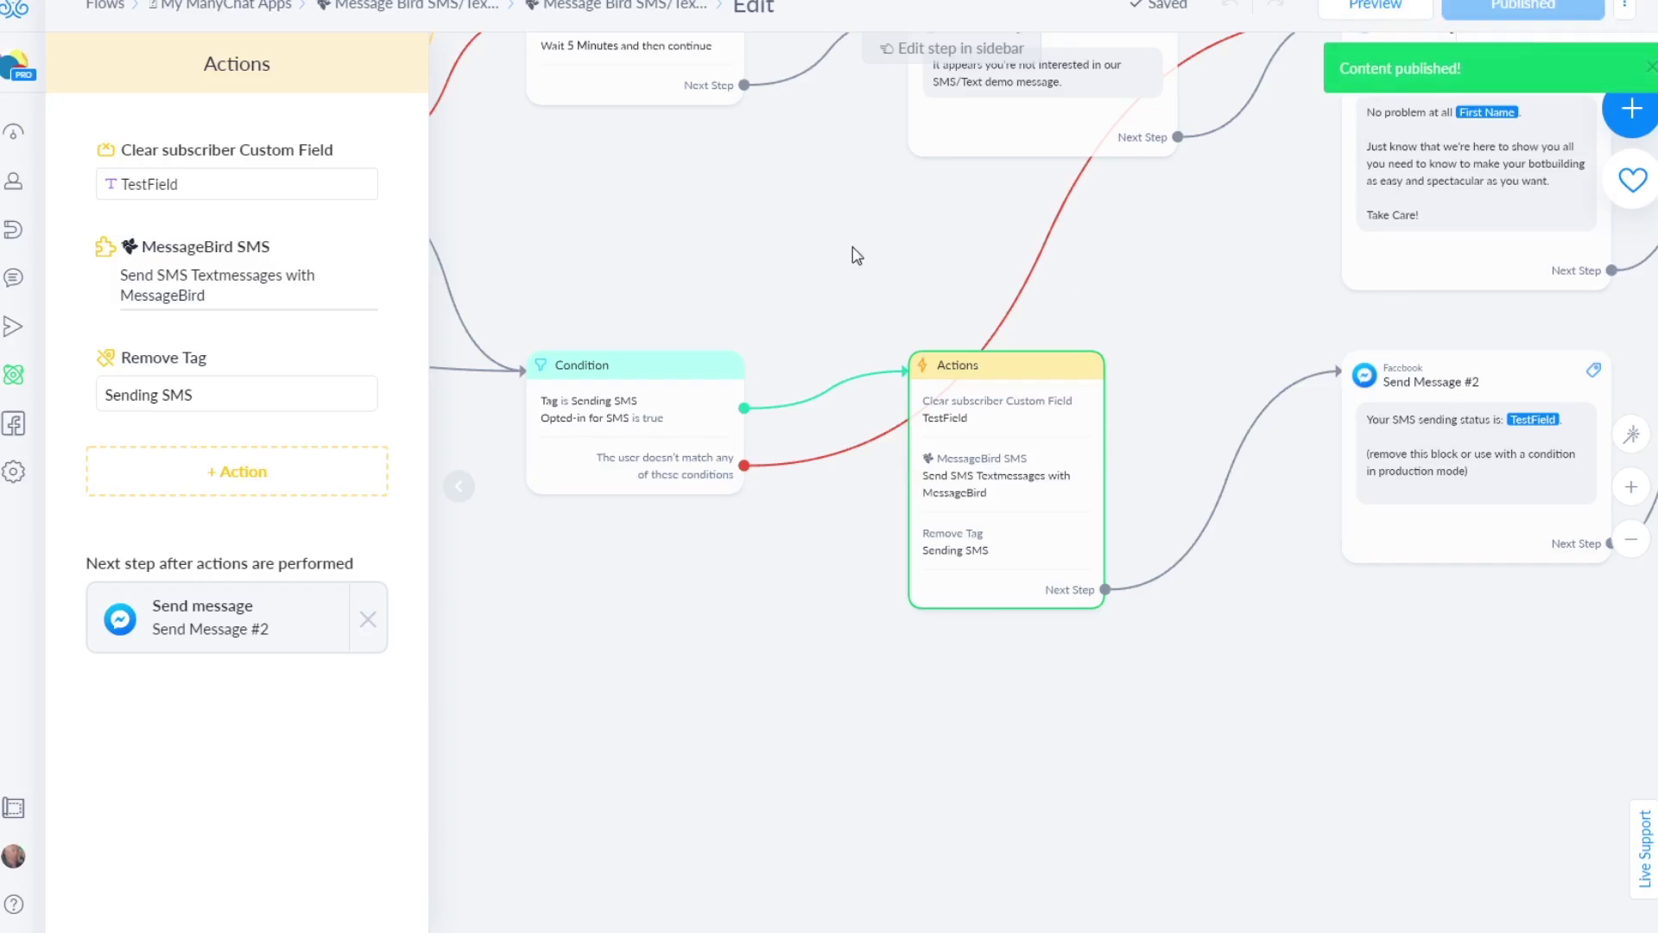
scroll(857, 255, down, 5)
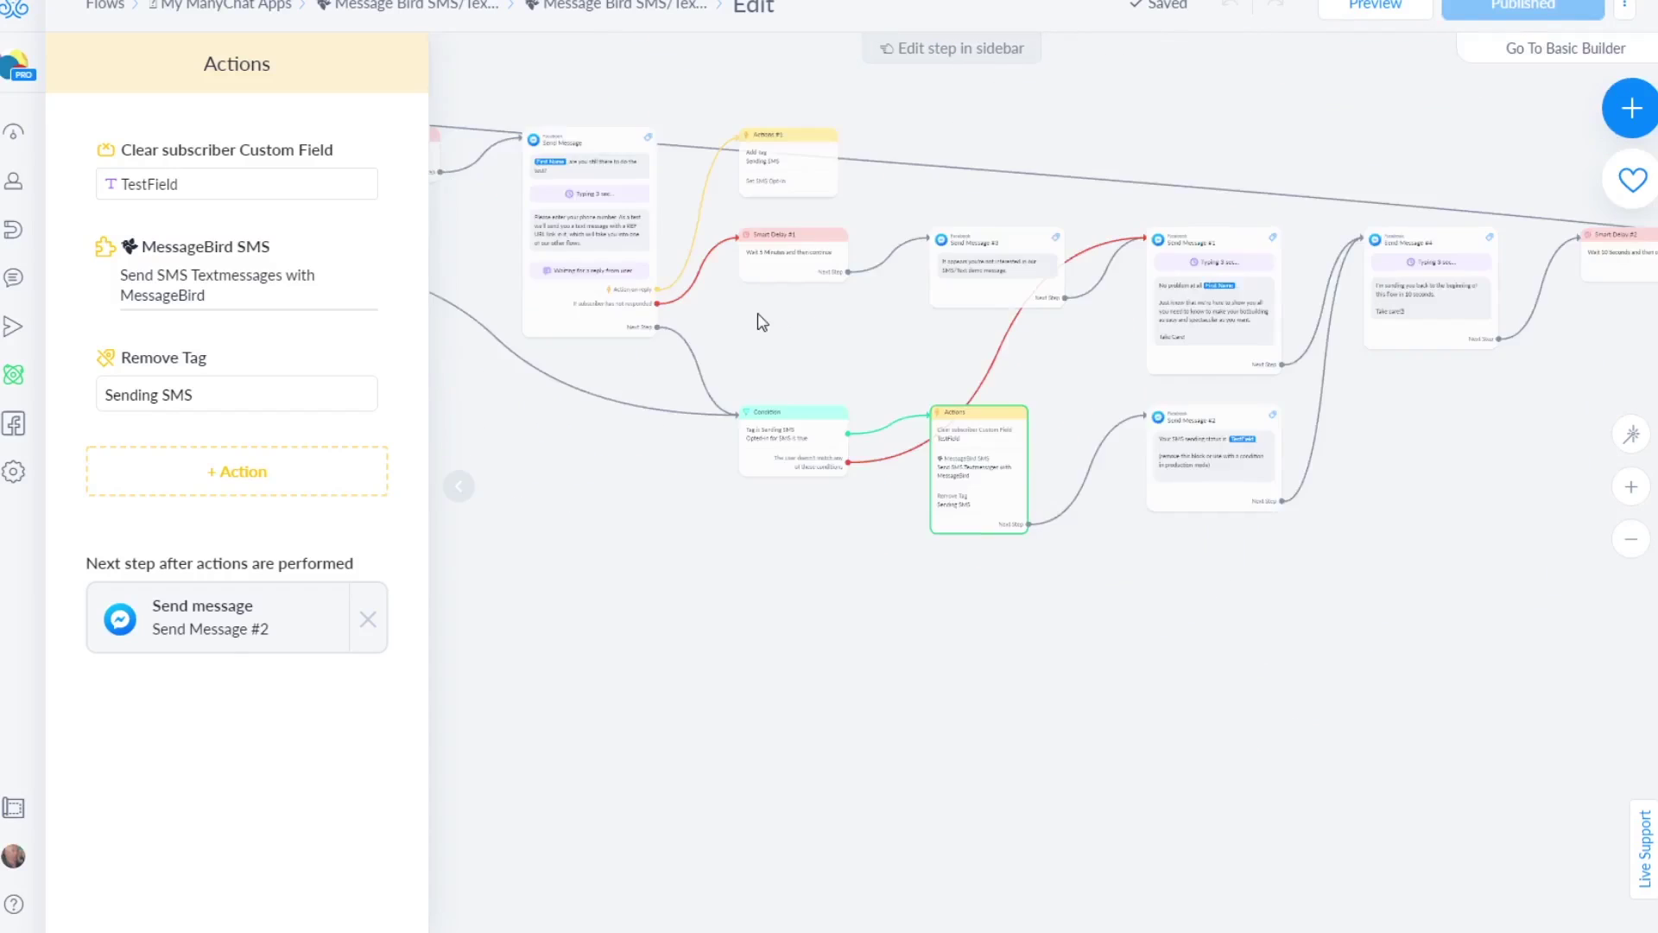
drag(763, 322, 1299, 479)
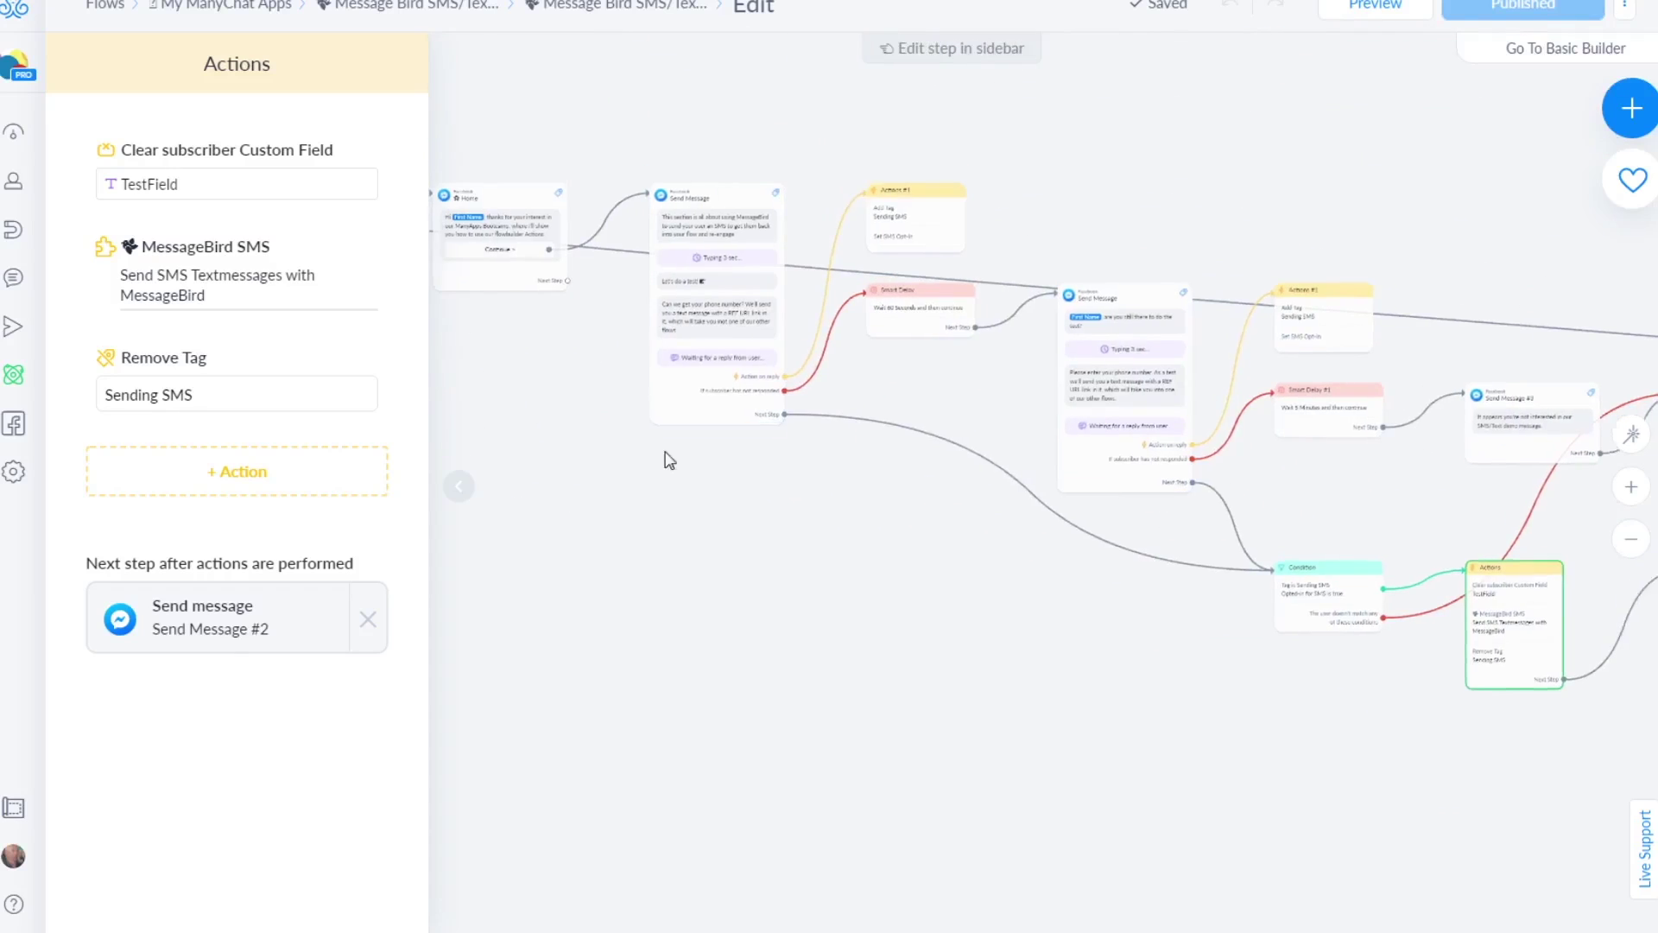
drag(670, 461, 735, 568)
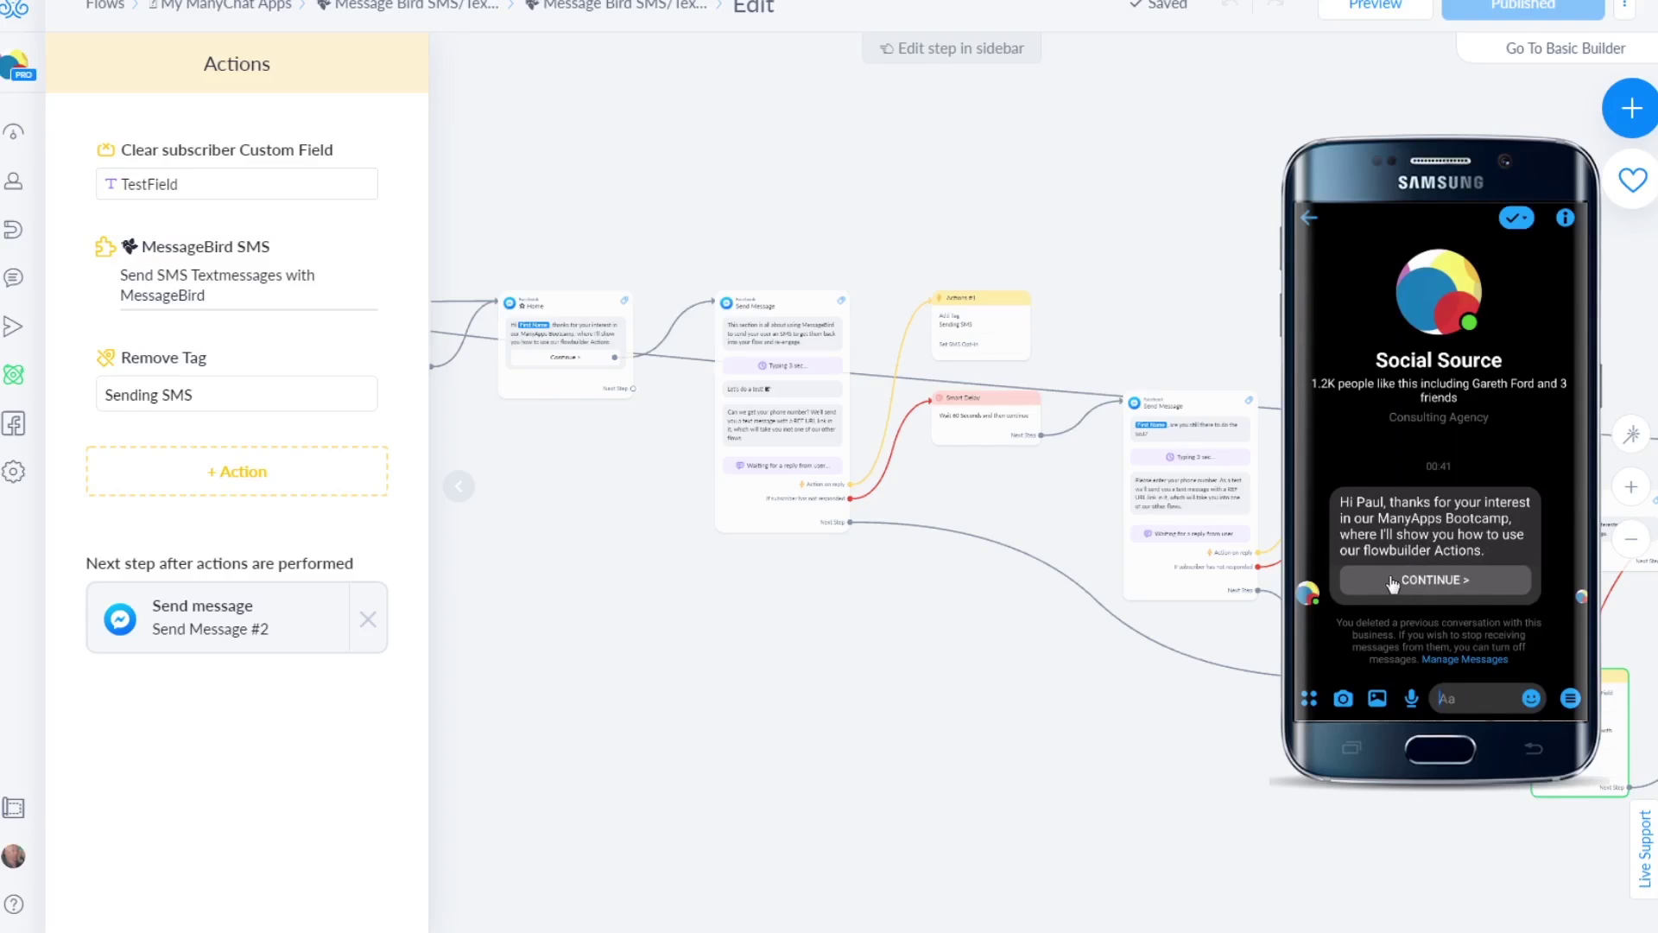
Continue into the SMS demo in the test chat and reply with the suggested phone number
click(1393, 584)
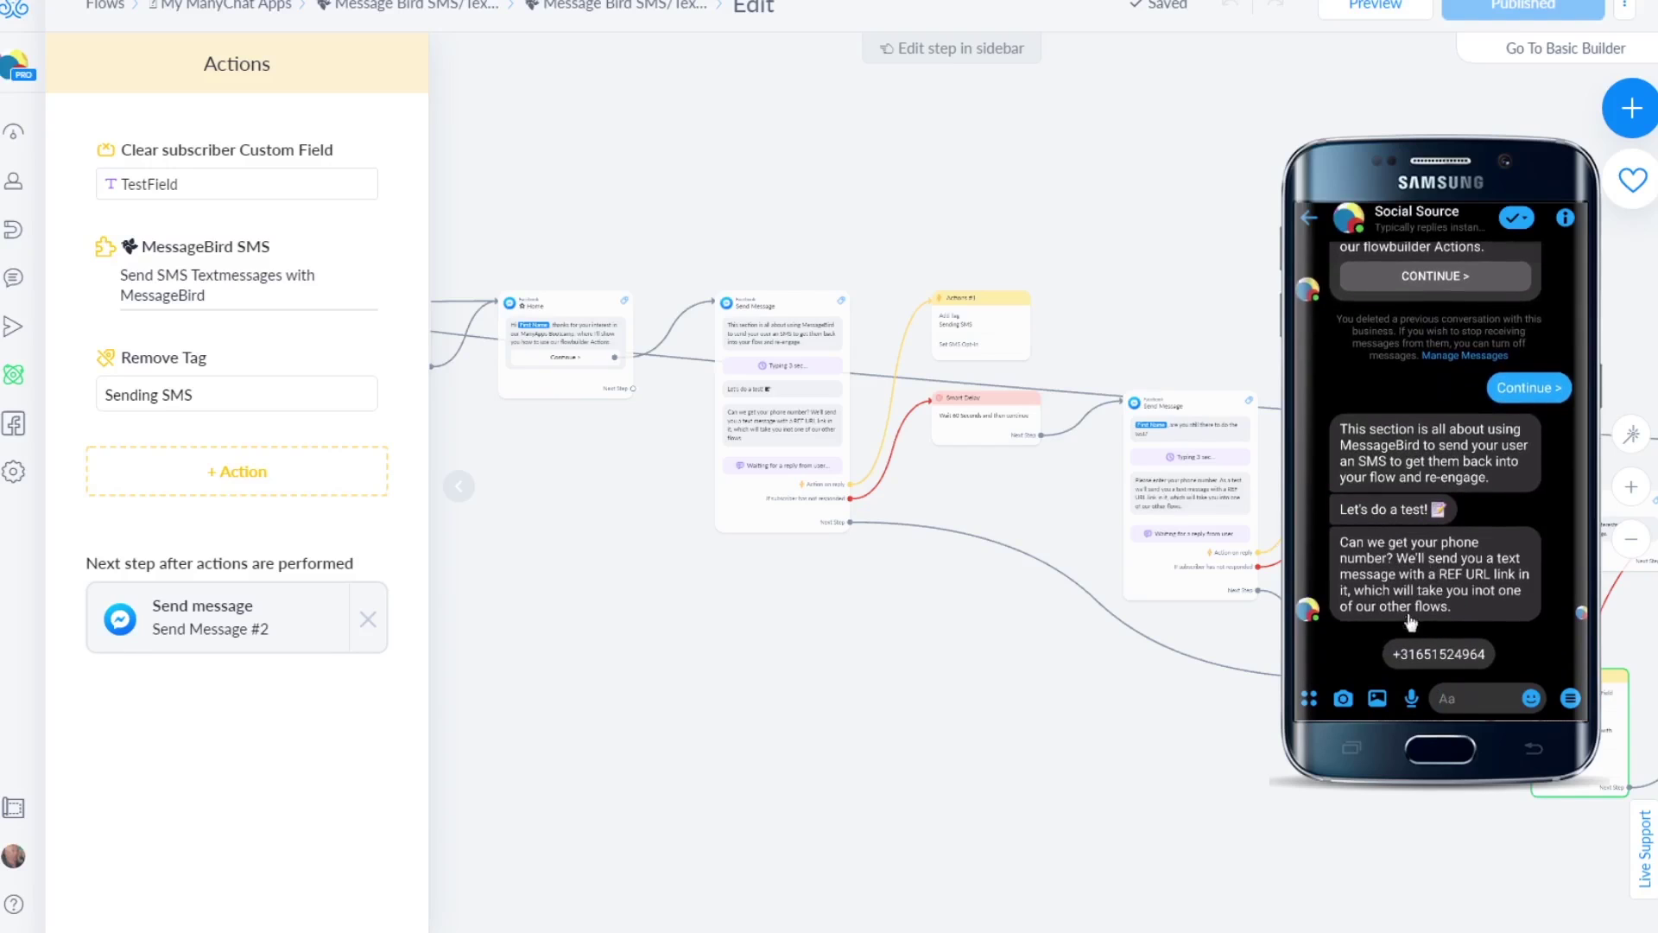
click(1426, 657)
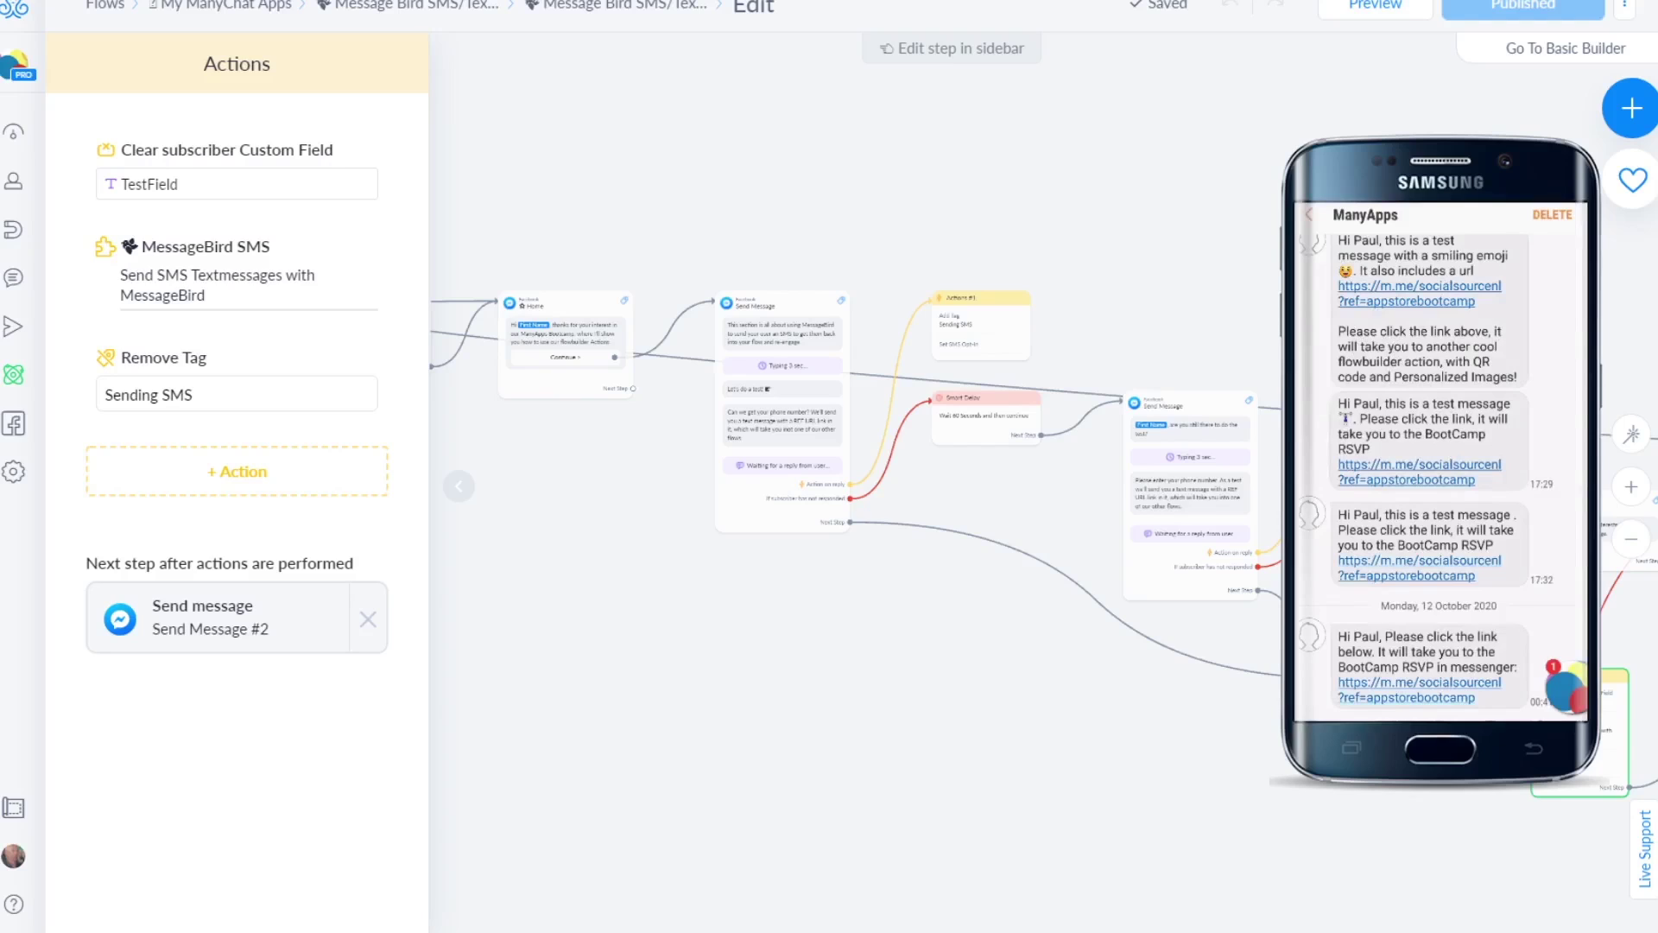
Find the newest ManyApps SMS and open its Messenger link, moving the chat head aside
drag(1564, 687, 1453, 710)
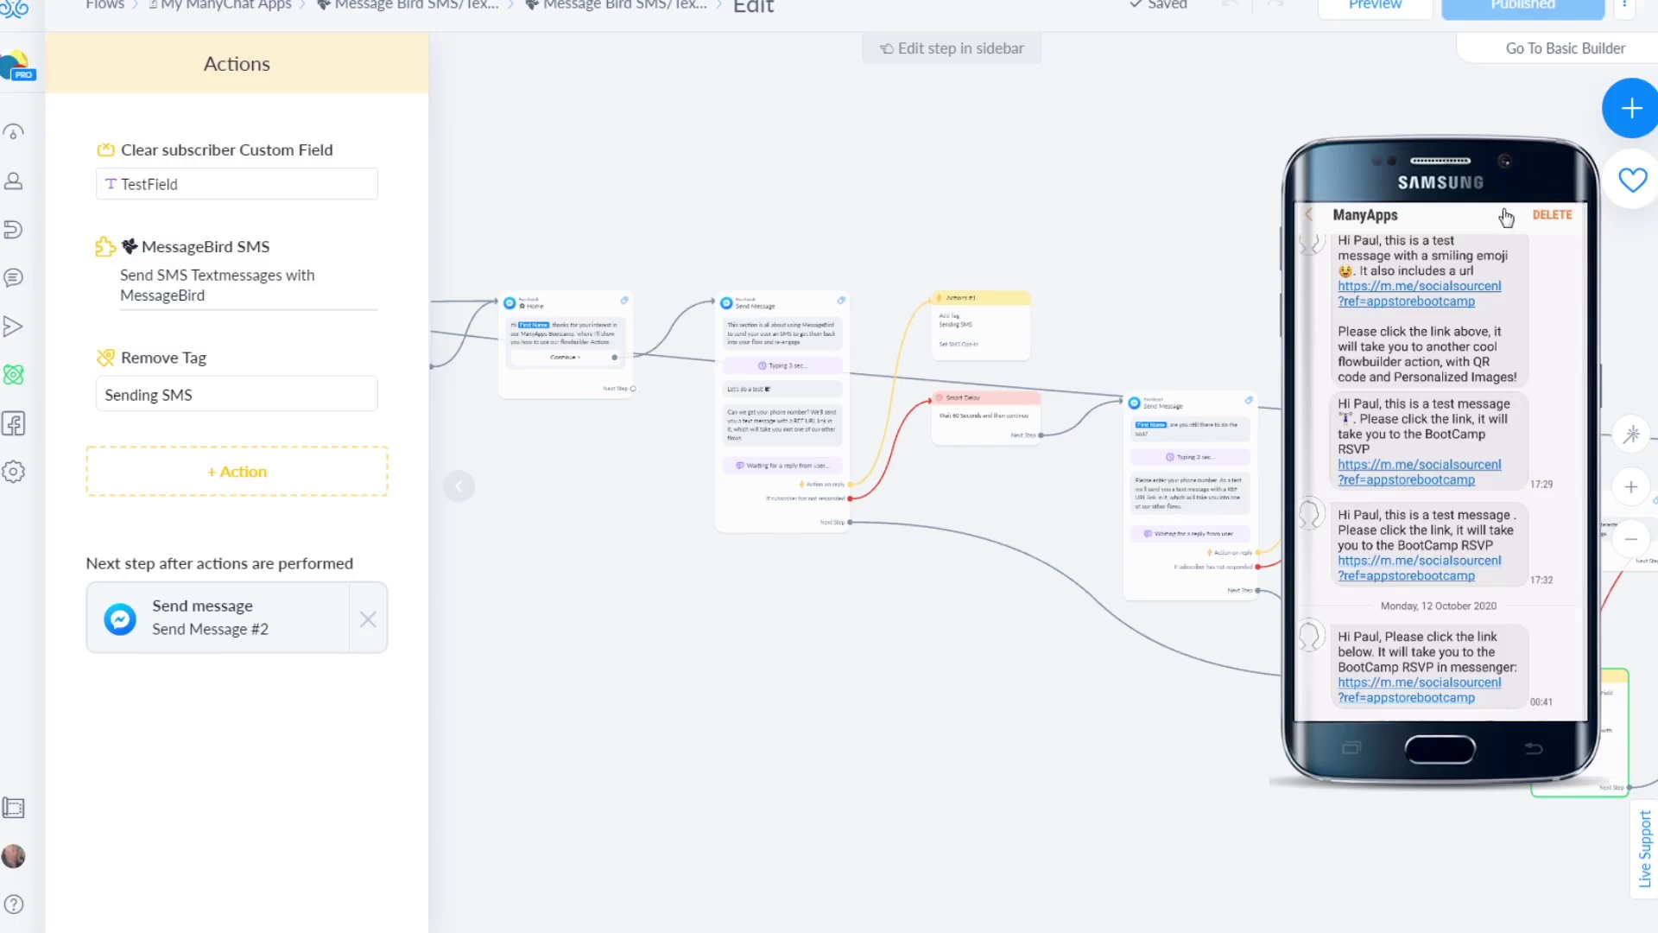
scroll(1513, 248, up, 2)
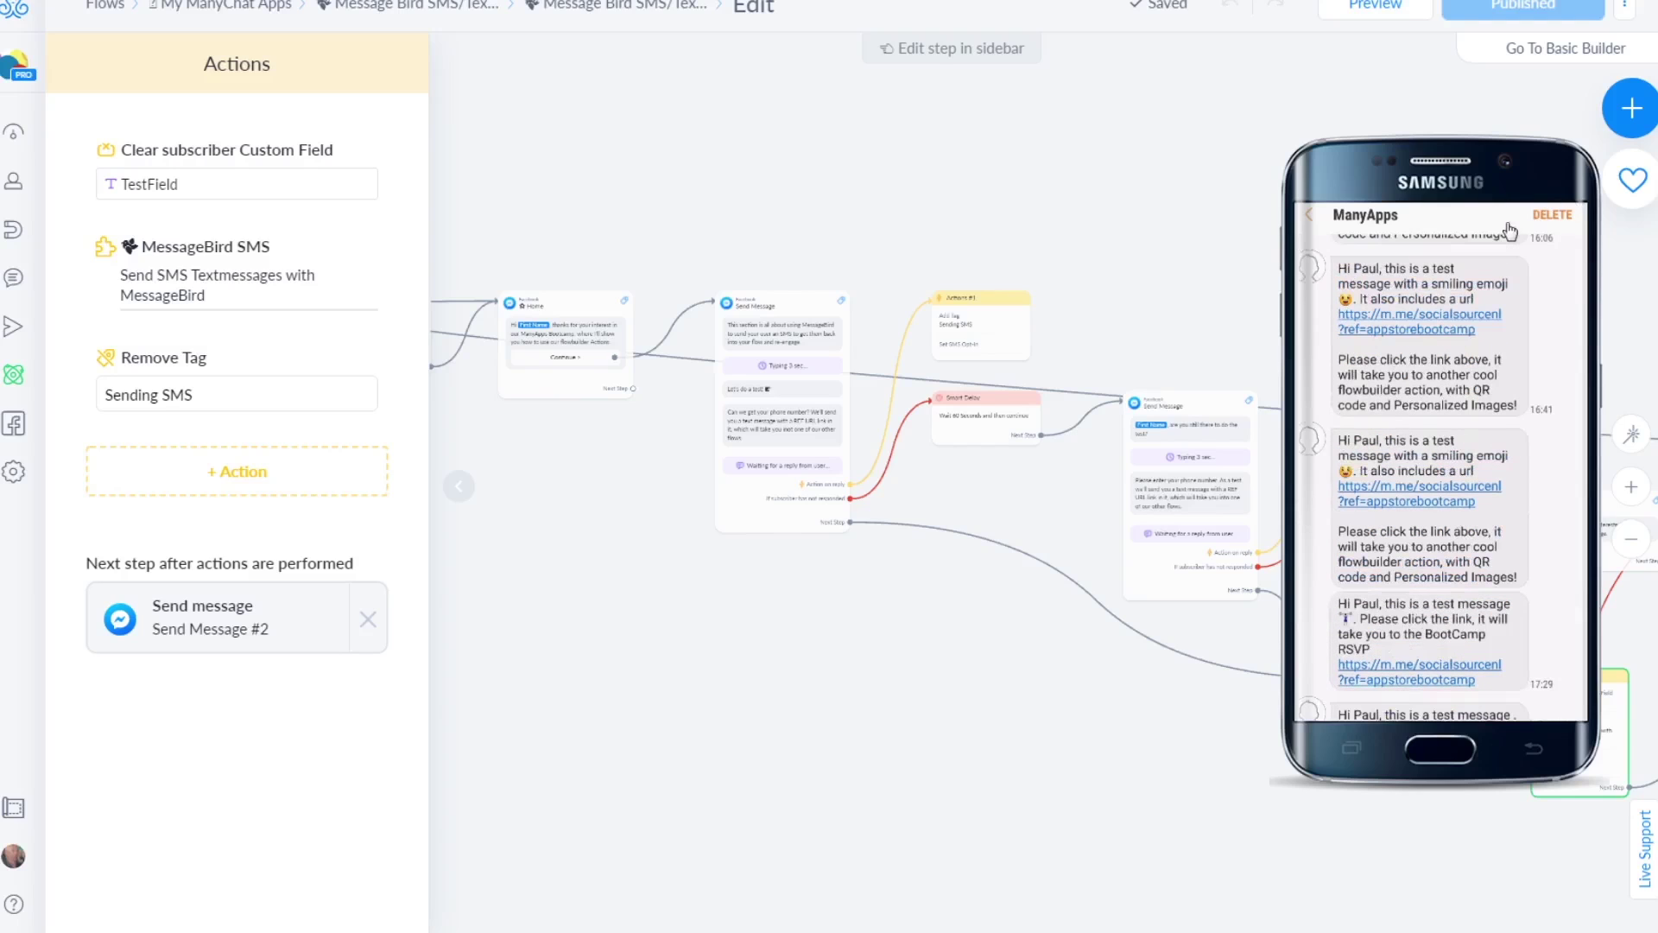
scroll(1469, 311, down, 2)
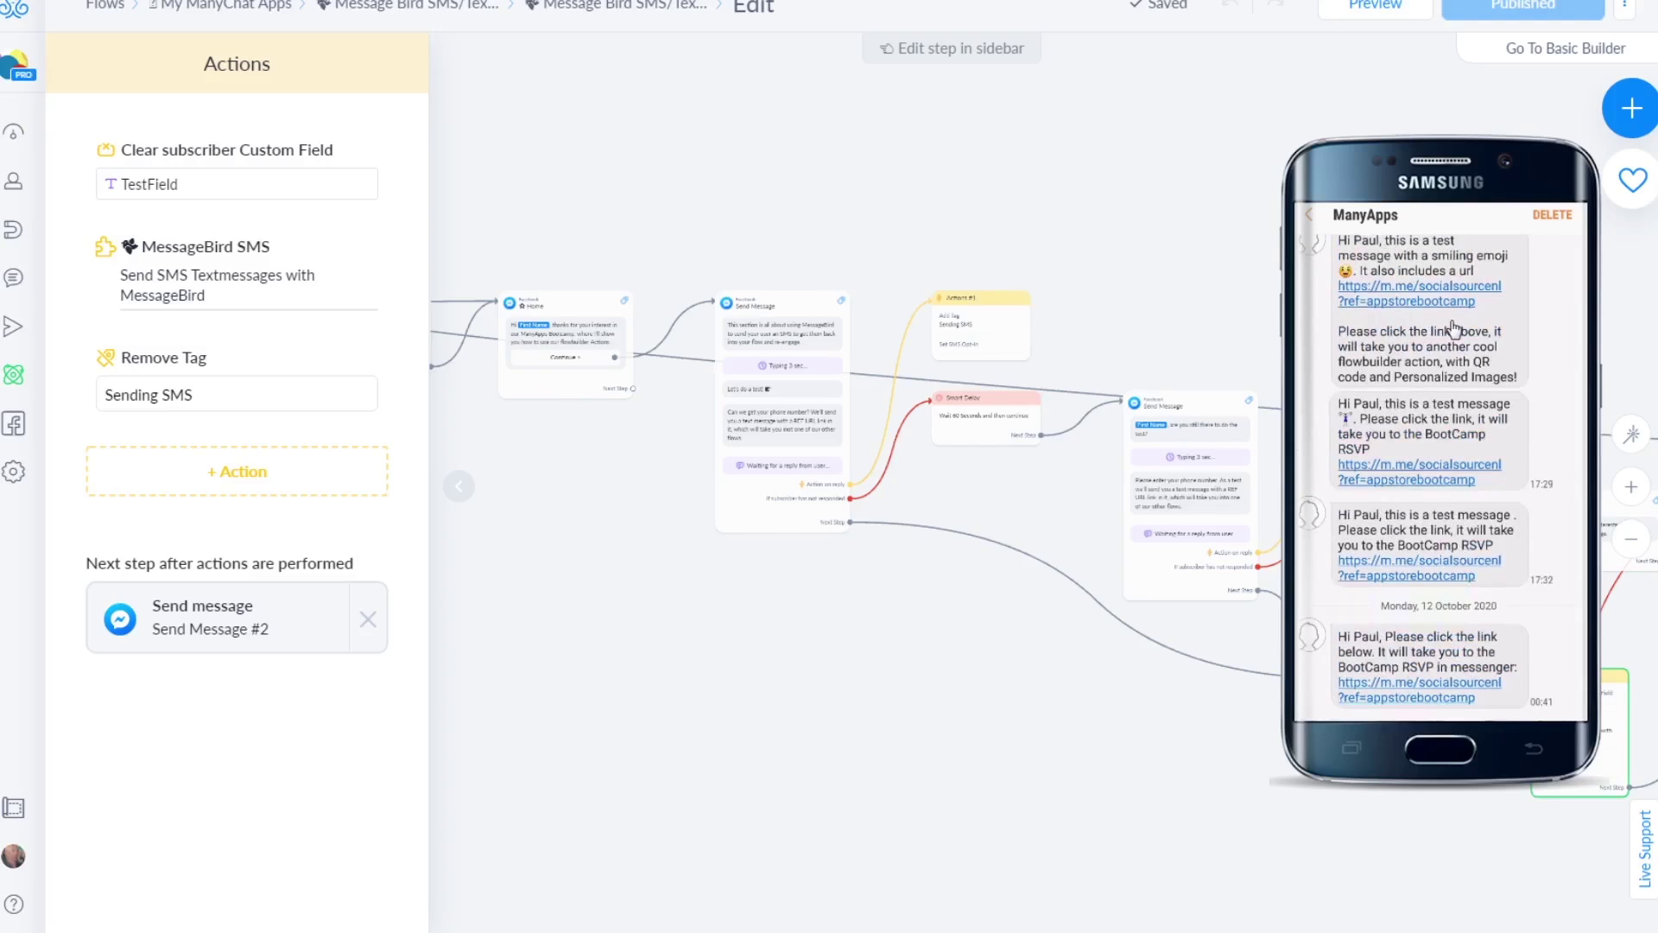
click(1423, 691)
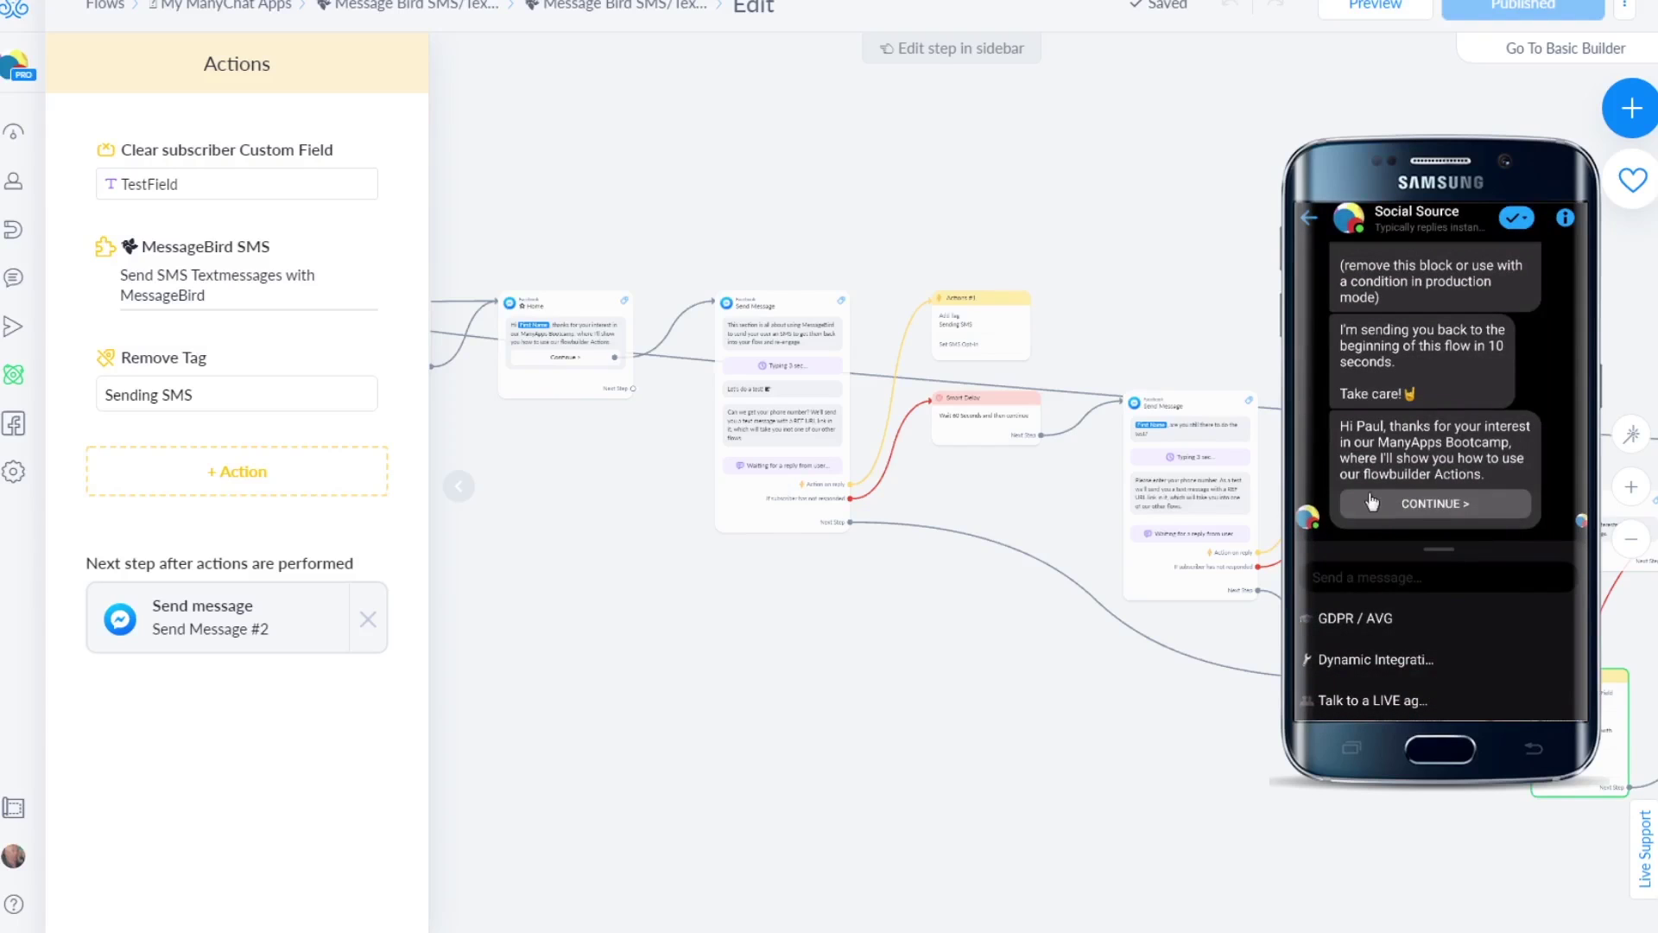
Collapse the bot menu, answer 'Duhh, yes!' and choose 'Put me on the list'
click(1438, 580)
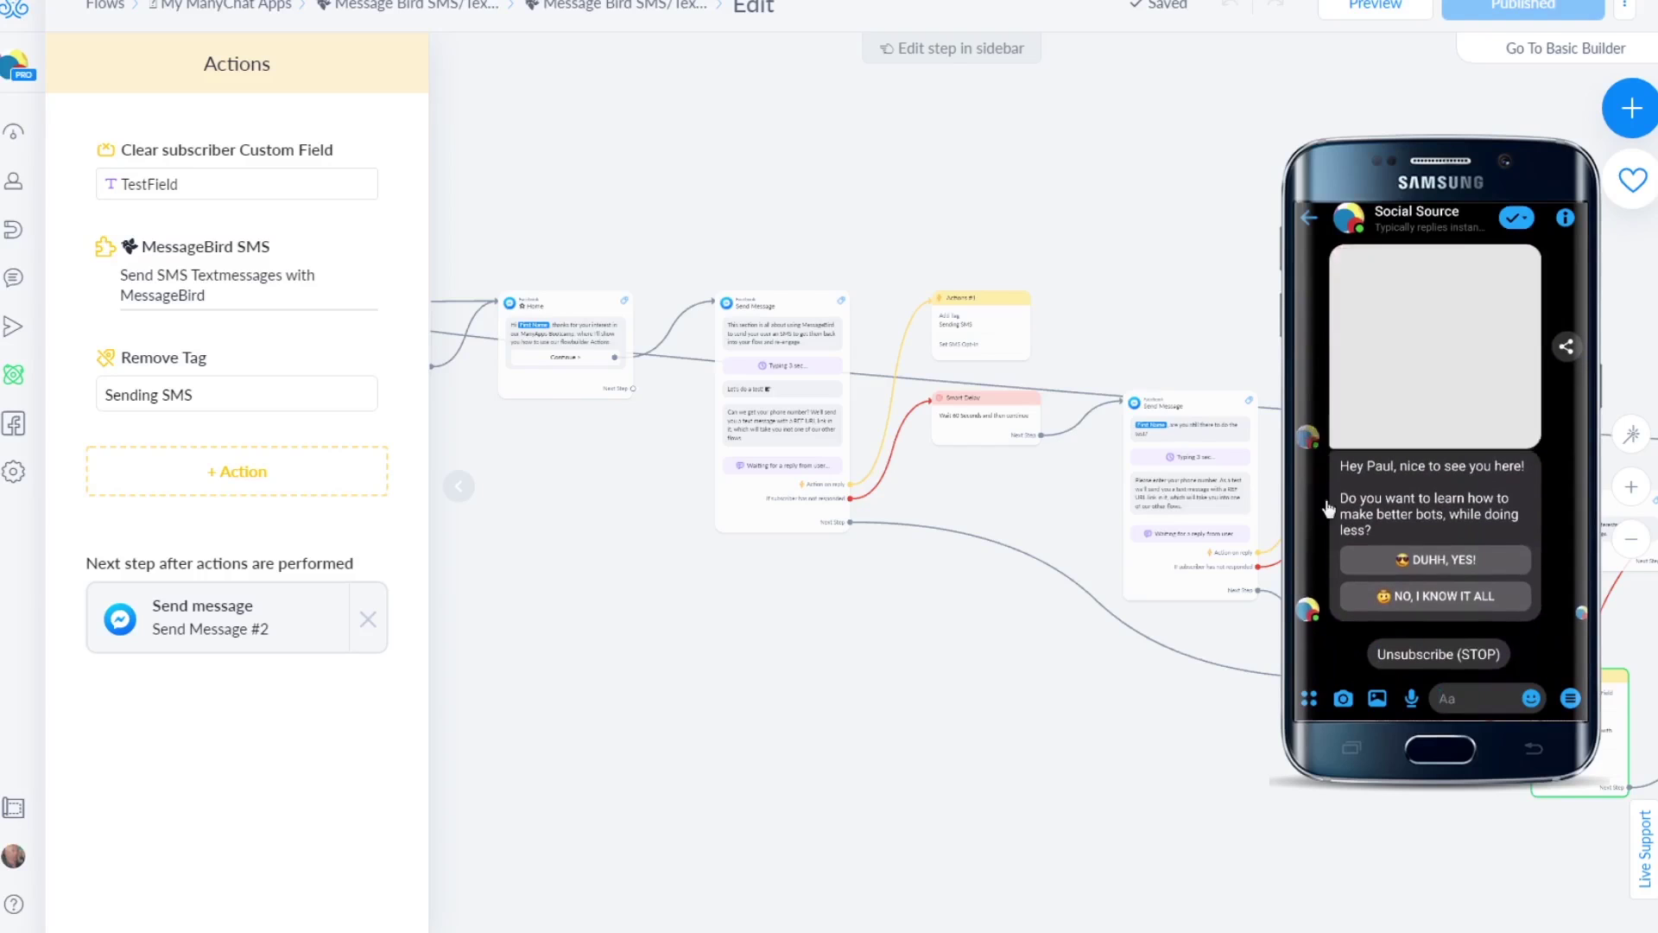
click(1479, 566)
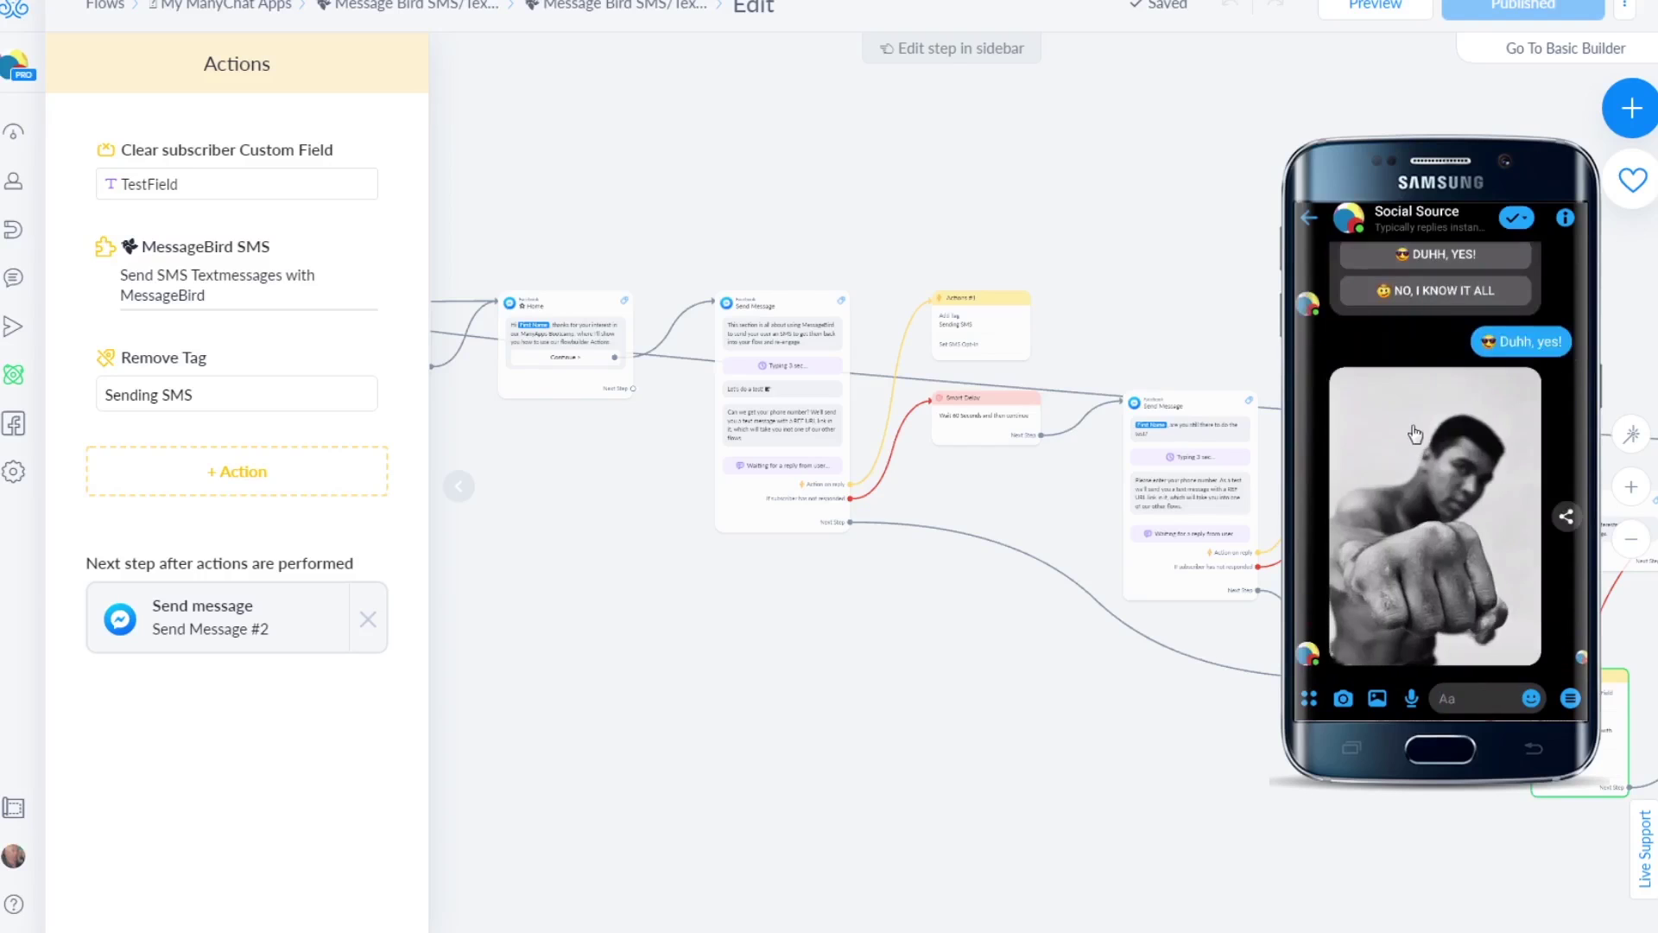
click(1439, 640)
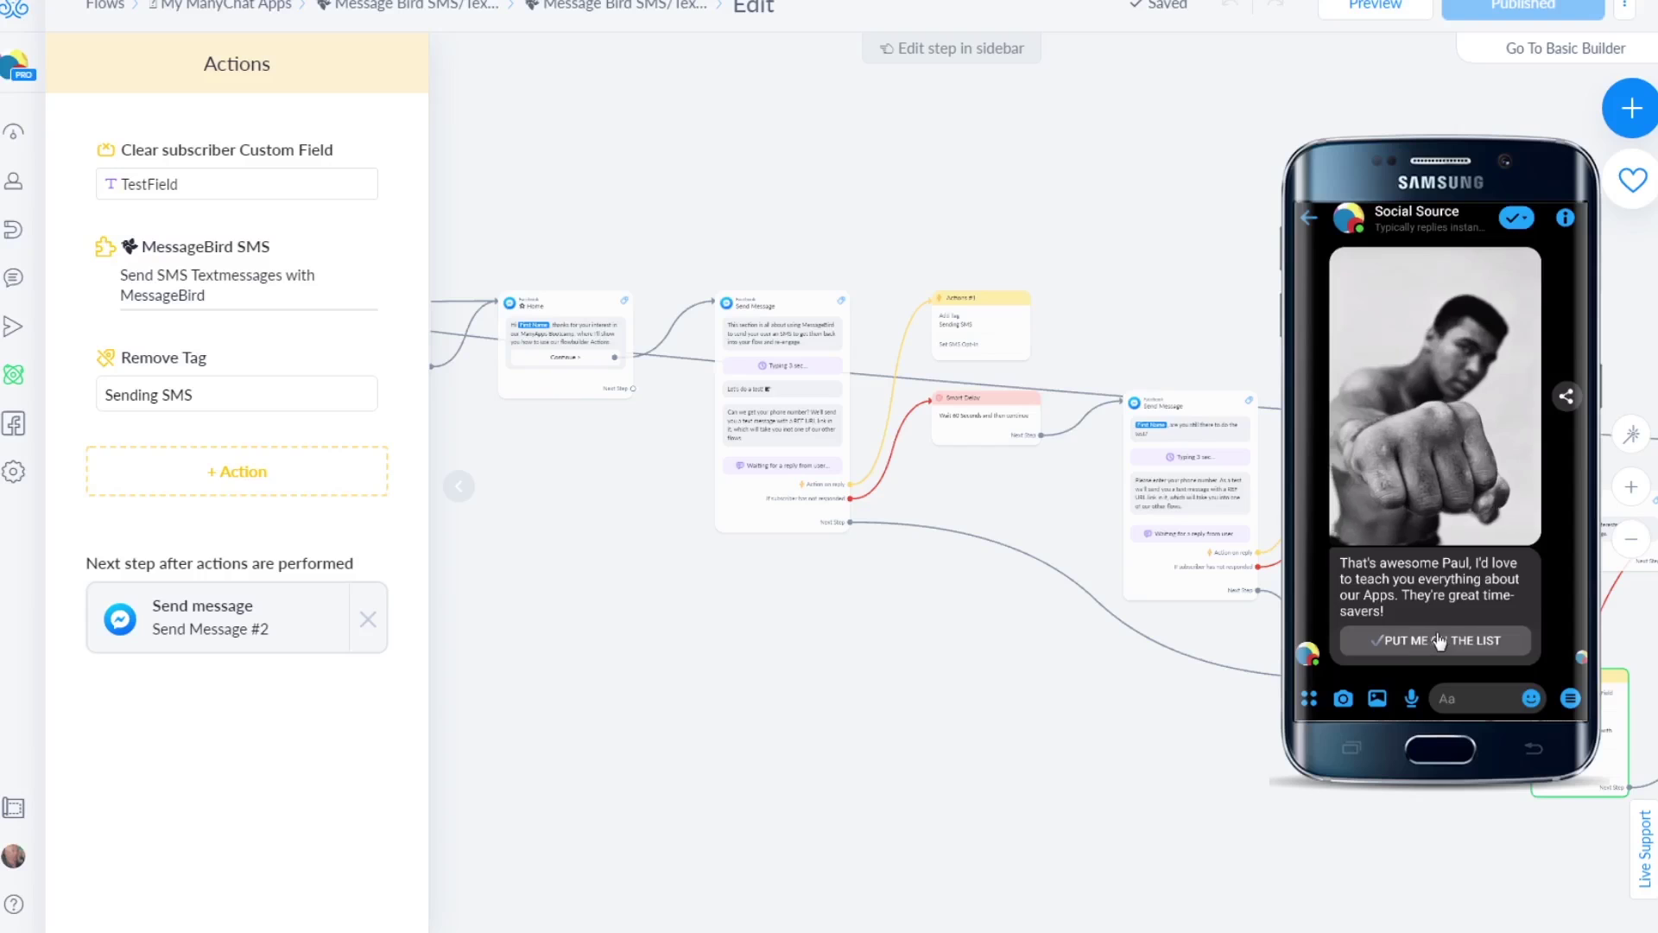